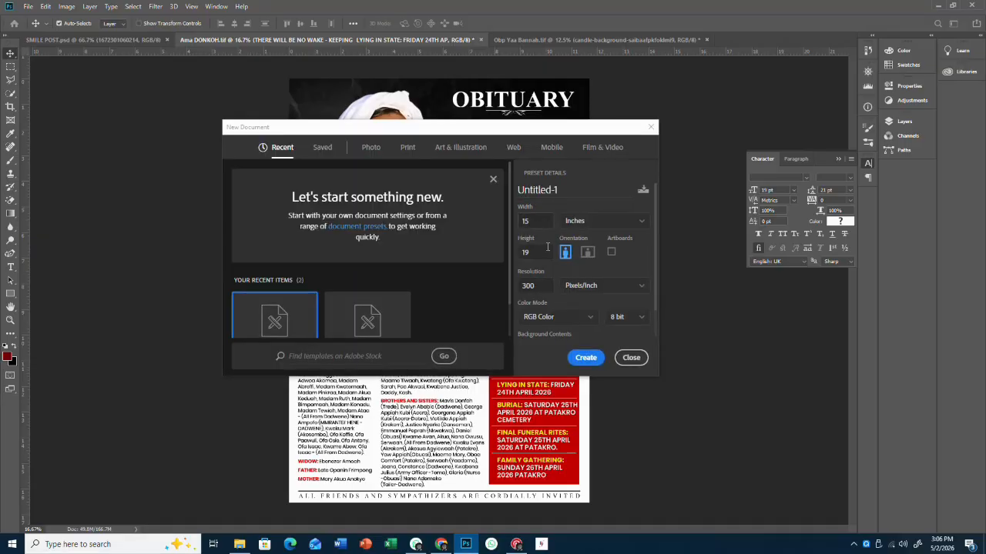
- Set the new poster document's width to 15 inches
drag(538, 223, 505, 221)
text(1)
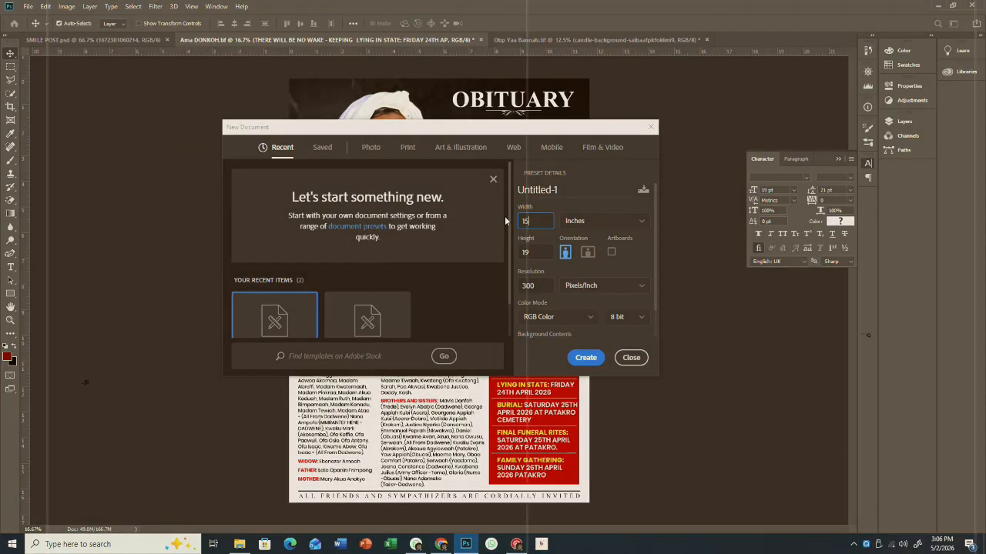
text(5)
key(Tab)
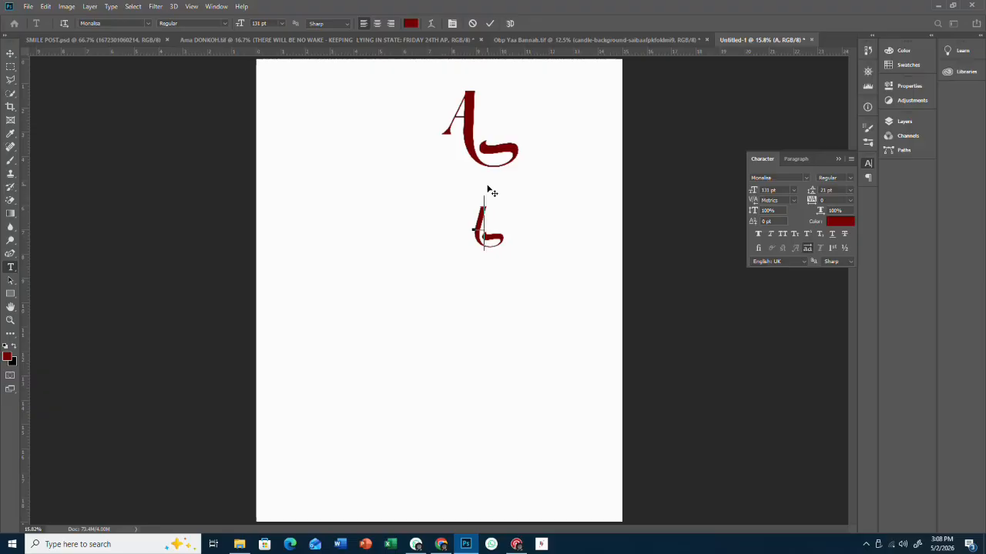
- Delete the extra glyphs after the script A and finish editing it
key(BackSpace)
text(b)
key(BackSpace)
key(Escape)
- Add a 'life' text line with swash glyphs turned off, tucked against the A
click(436, 231)
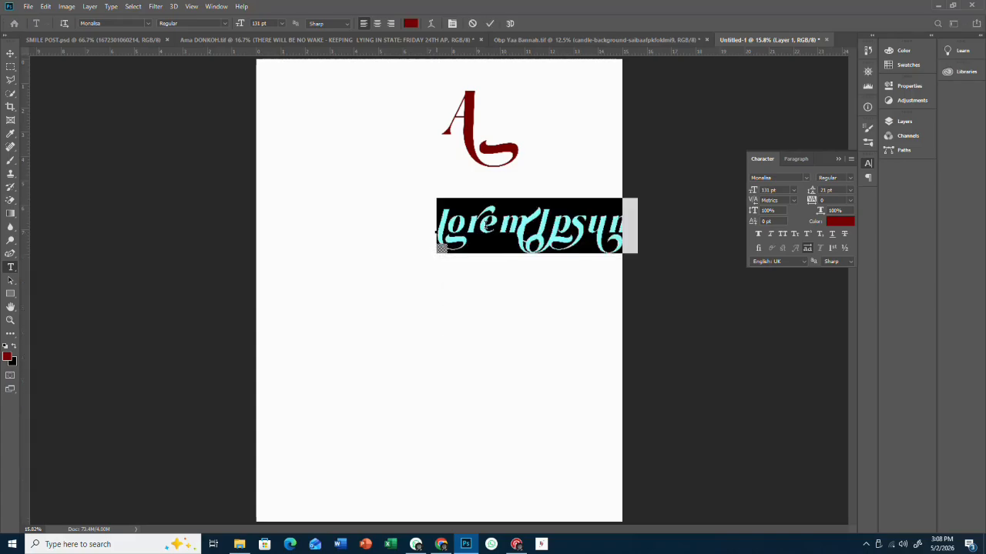
text(b)
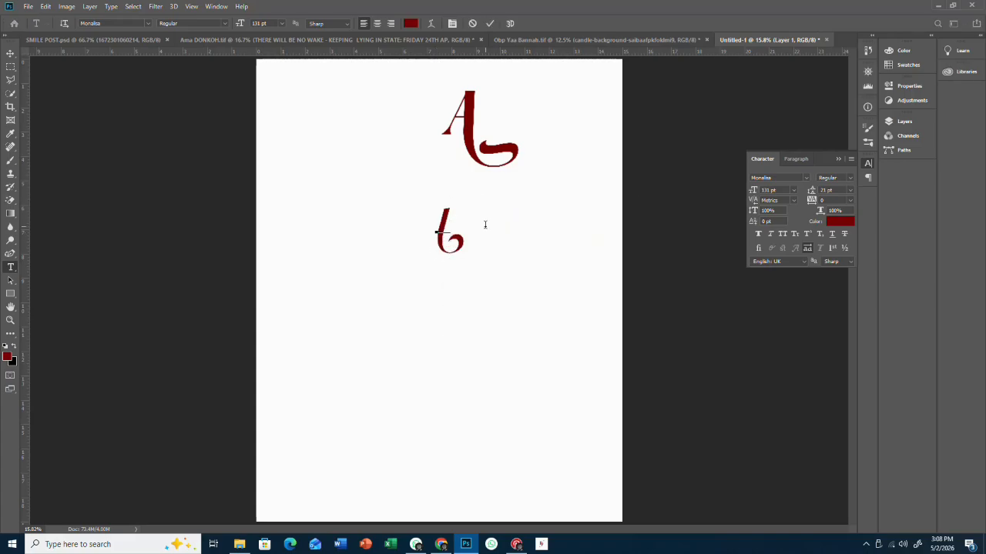
text(ife)
drag(437, 218, 488, 229)
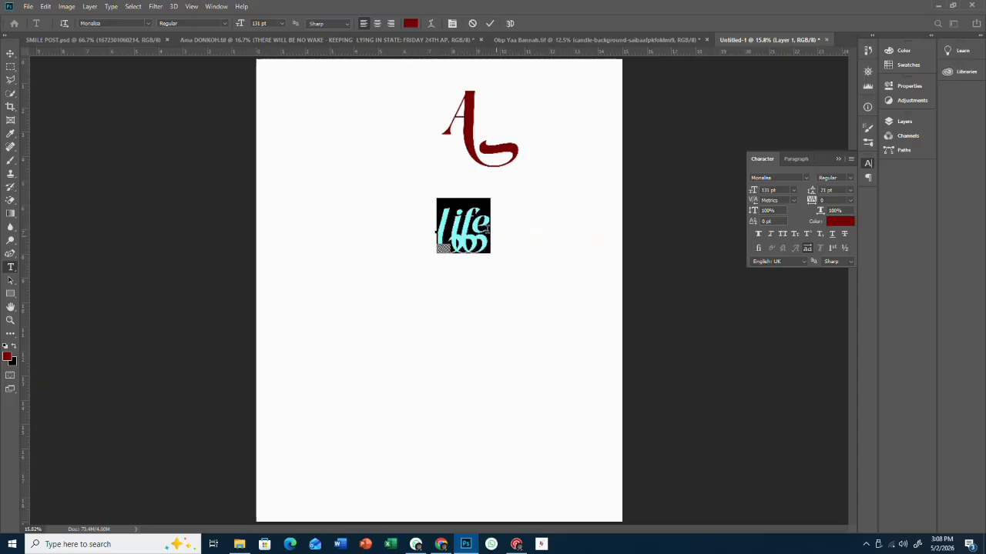
click(806, 247)
click(466, 231)
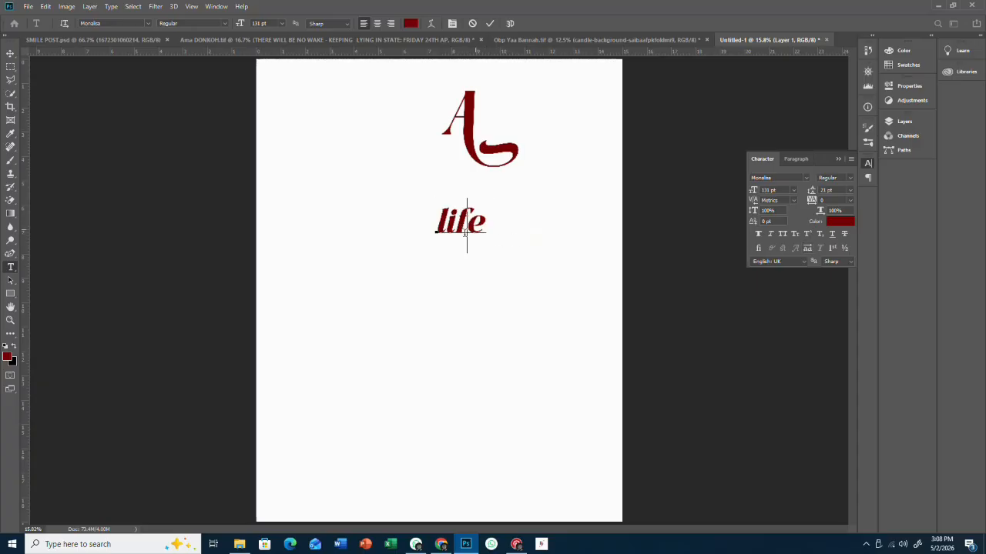
drag(475, 269, 522, 159)
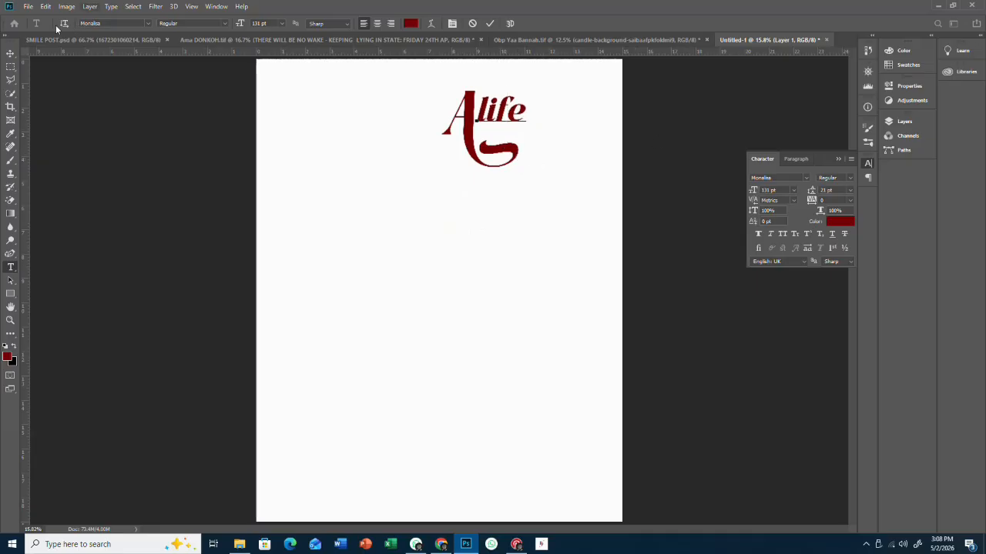
click(10, 52)
- Nudge 'life' into place beside the A and enlarge it to about 121%
drag(509, 117, 516, 121)
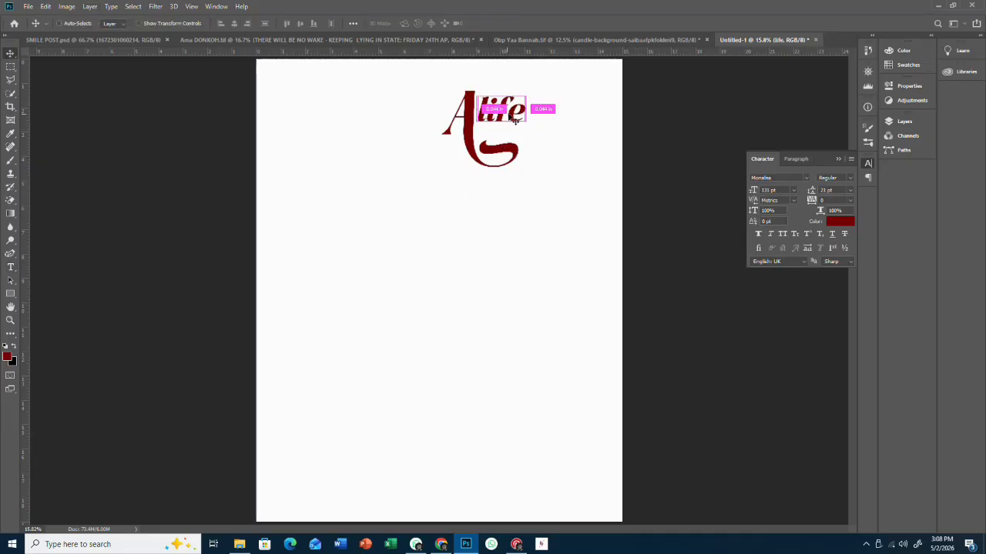
key(ctrl+t)
mouse_move(524, 87)
mouse_down()
mouse_move(543, 84)
mouse_move(512, 98)
mouse_up()
click(494, 26)
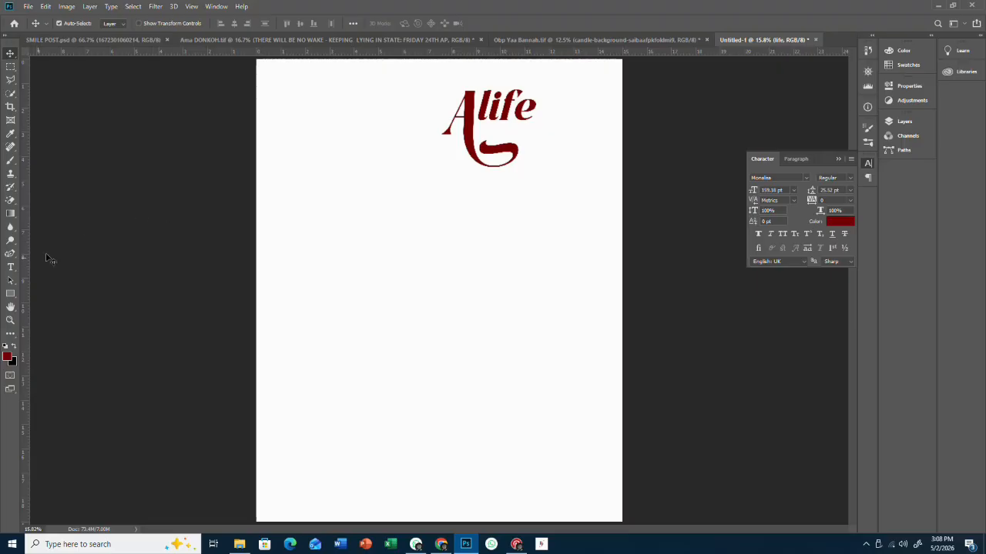
- Add a new dark-red text line reading 'well lived' below the title
click(14, 268)
click(422, 260)
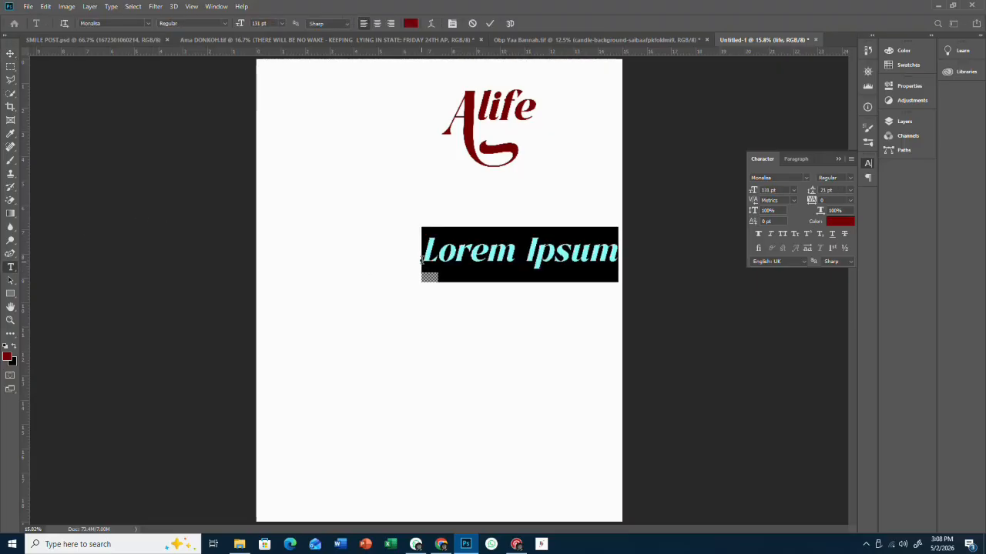
text(we)
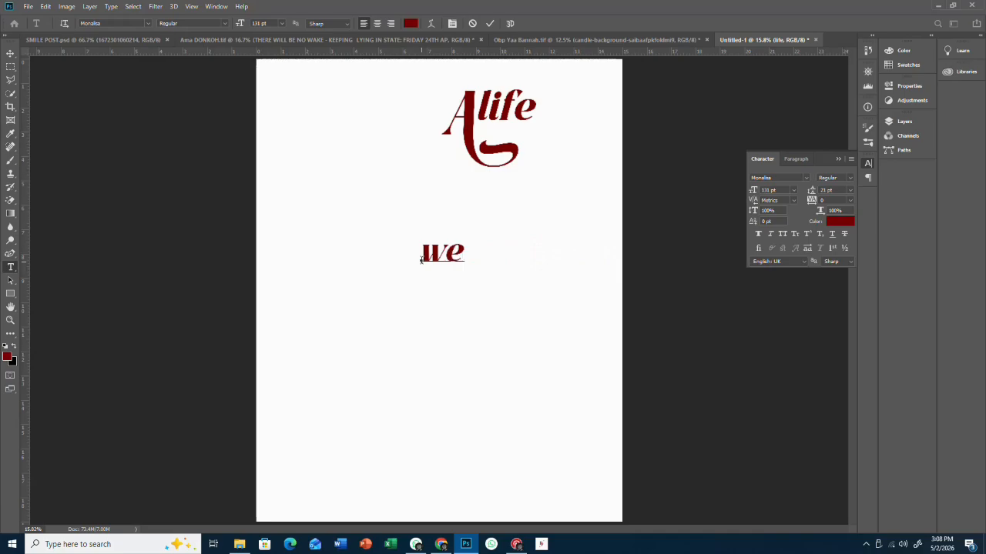
text(ll lived)
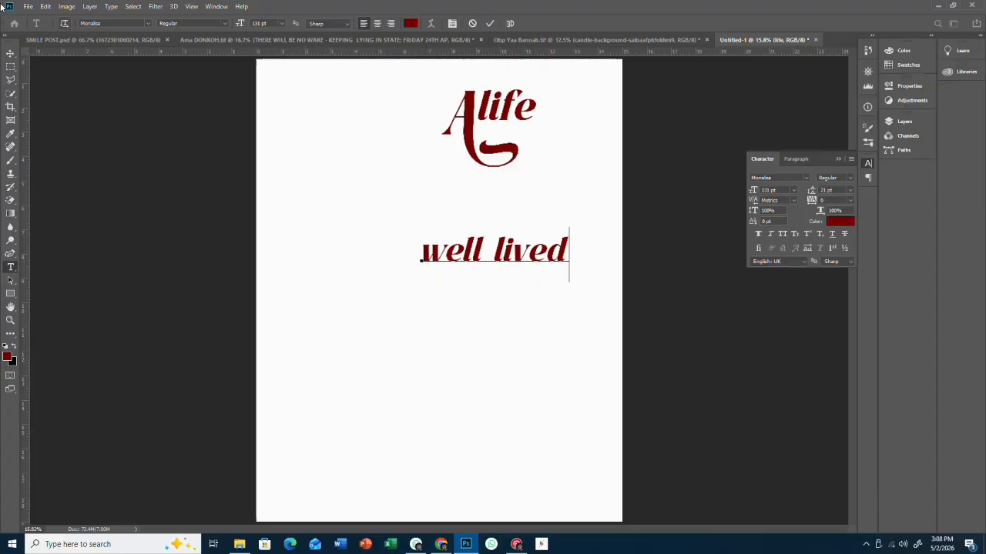
key(ctrl+Return)
- Scale 'well lived' to about 34% and set it just beneath 'life'
key(v)
key(ctrl+t)
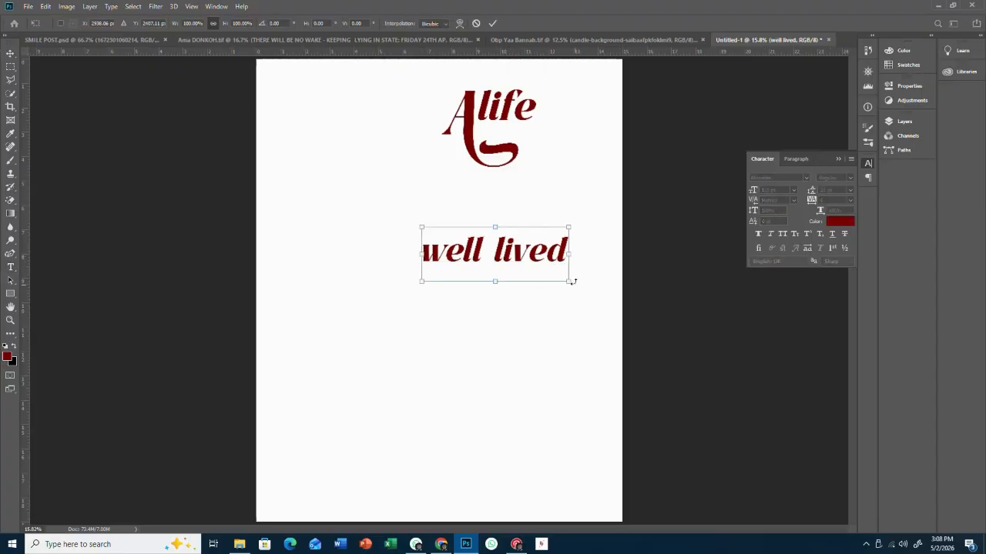
drag(570, 285, 560, 119)
click(492, 23)
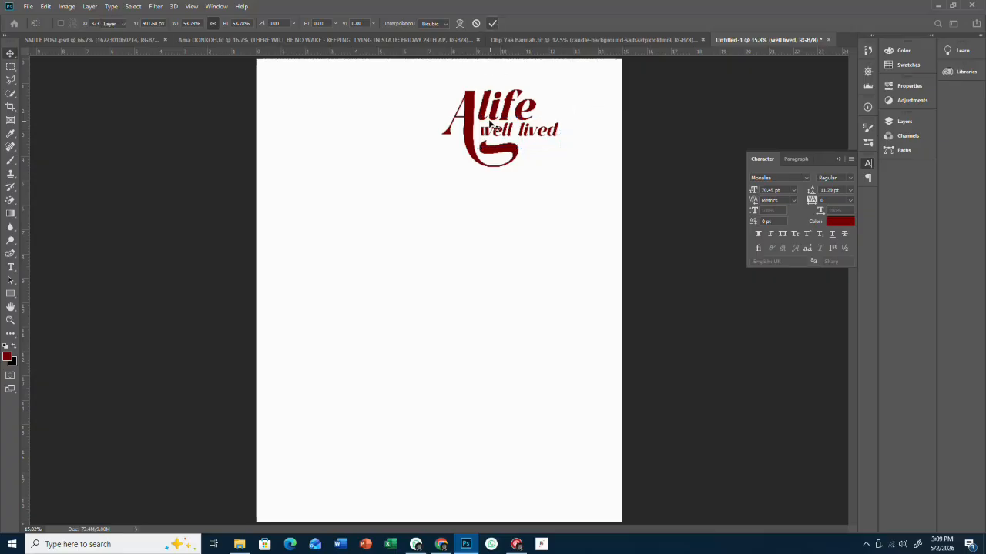
drag(504, 136, 500, 136)
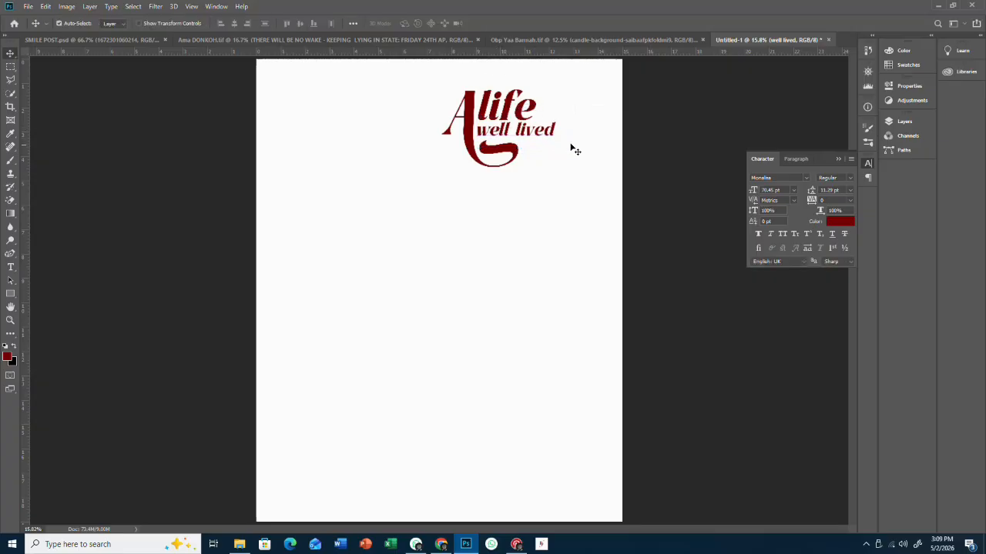
- Link the A, life and well lived layers and shift the title up and right
click(905, 123)
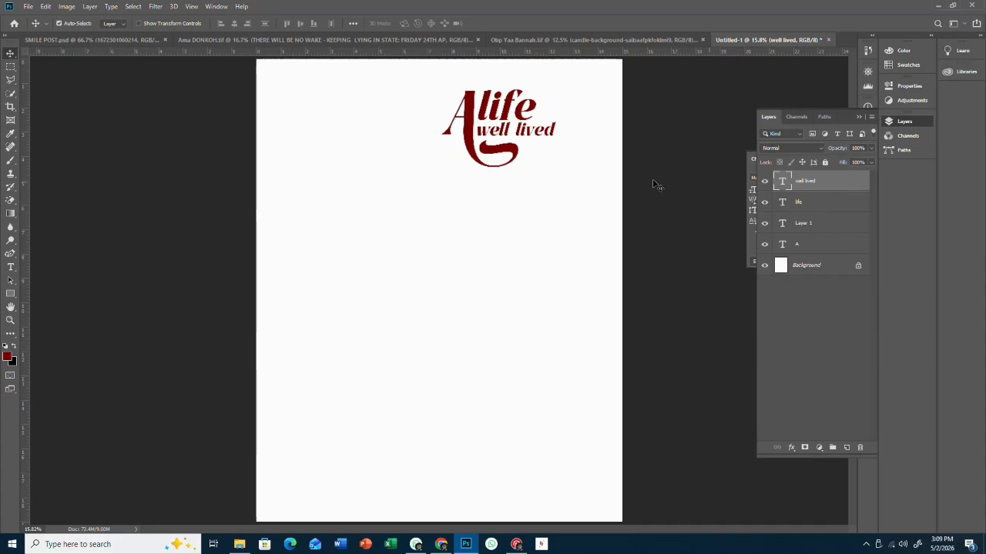
drag(507, 134, 507, 133)
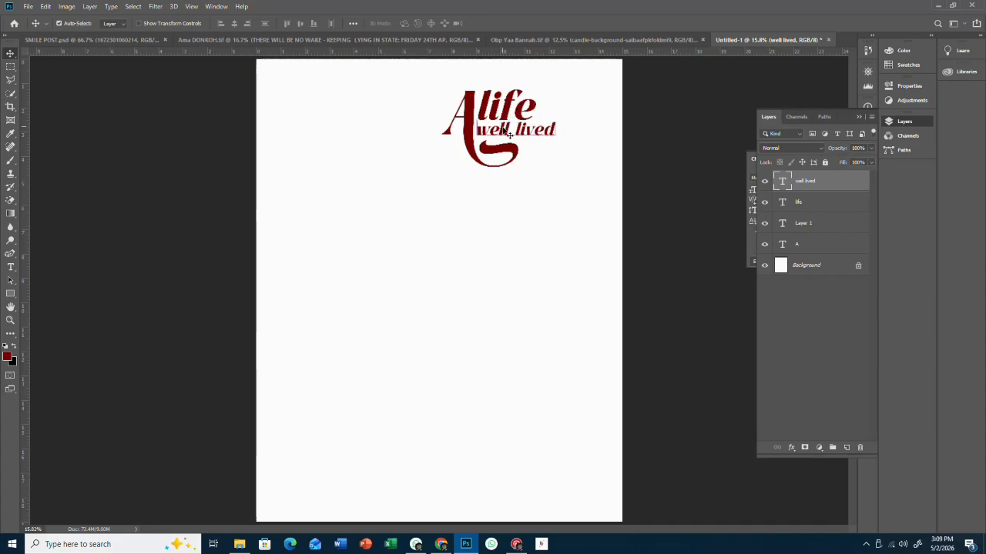
shift+click(823, 202)
ctrl+click(824, 244)
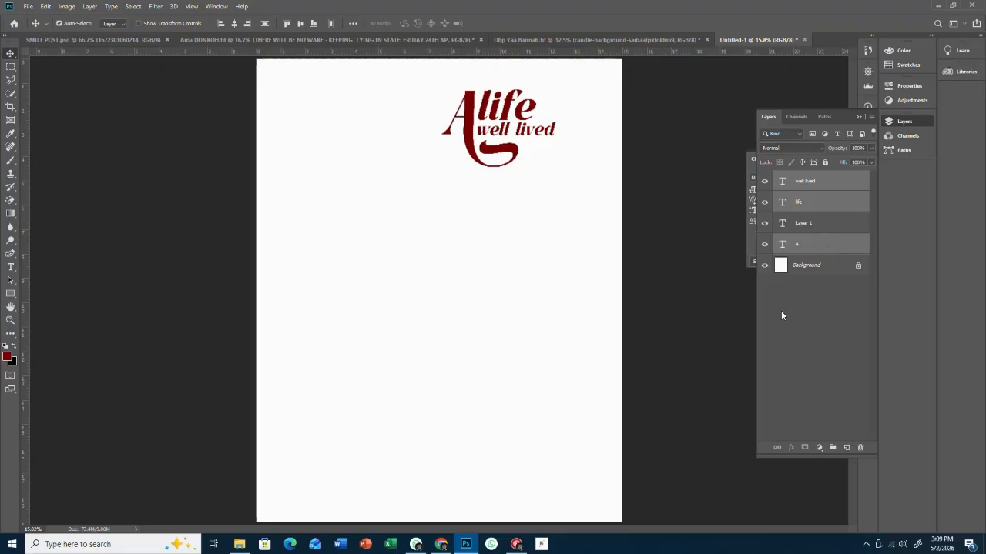
click(776, 449)
drag(495, 110, 515, 98)
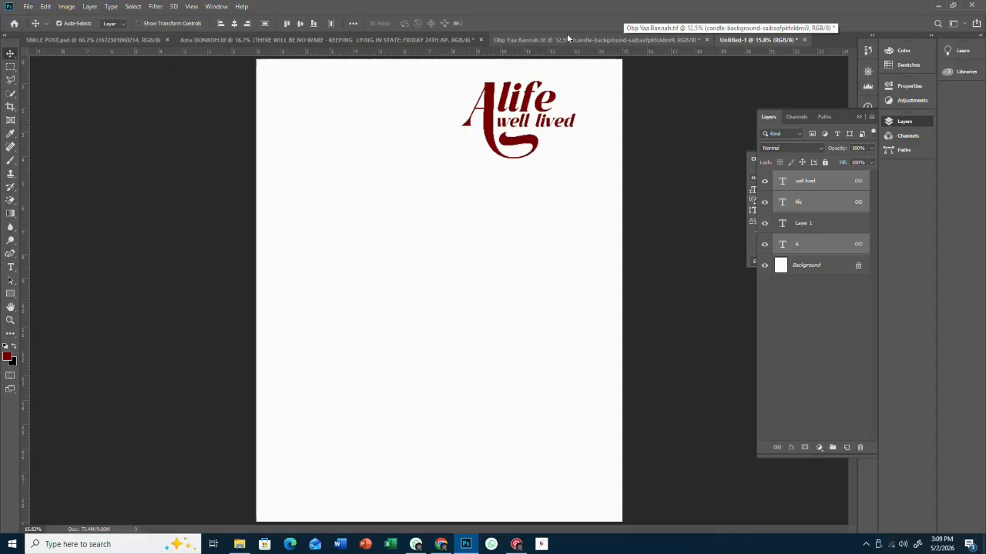
- Bring the portrait from the obituary document into the poster and move it down
key(ctrl+Tab)
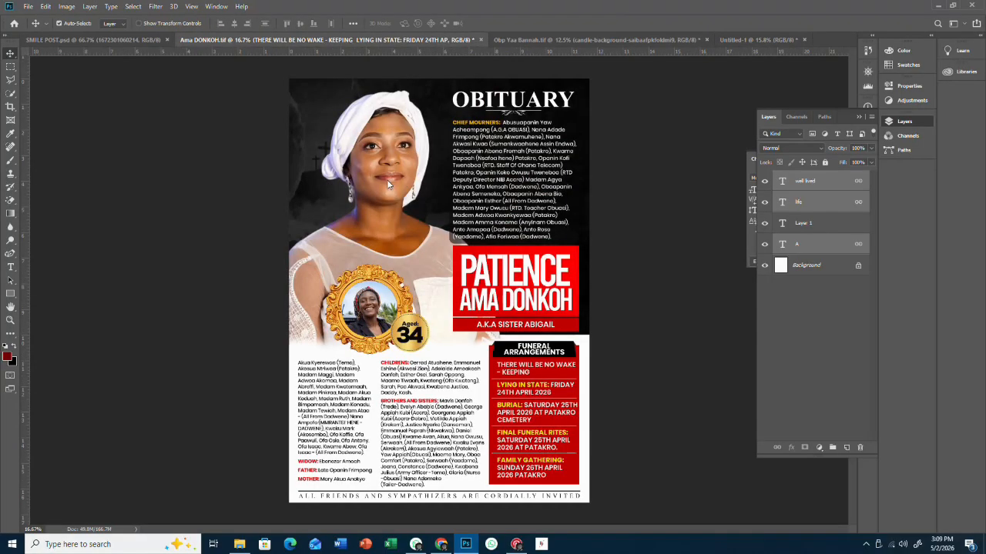
click(745, 40)
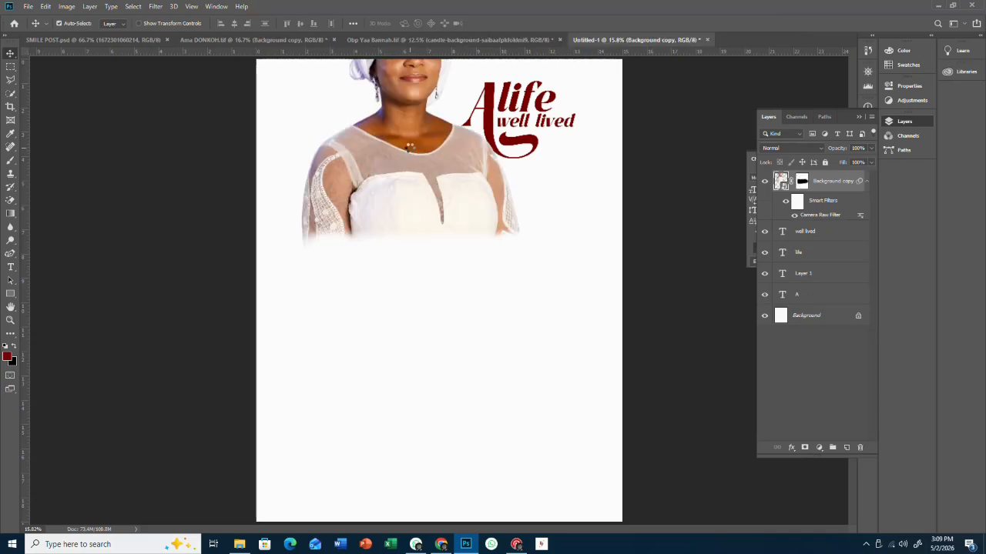
drag(350, 125, 345, 205)
- Enlarge the portrait to about 109% and raise it slightly
key(ctrl+t)
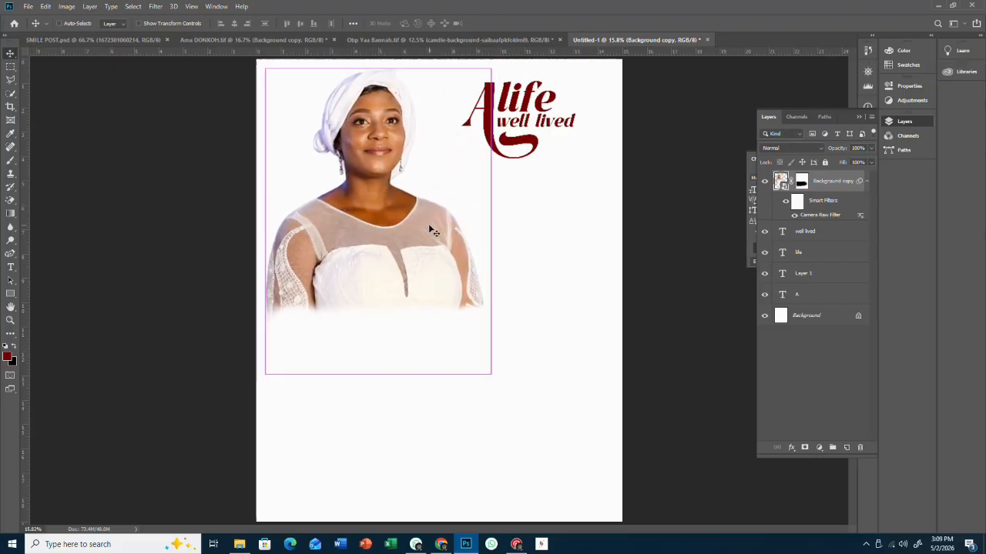
click(502, 211)
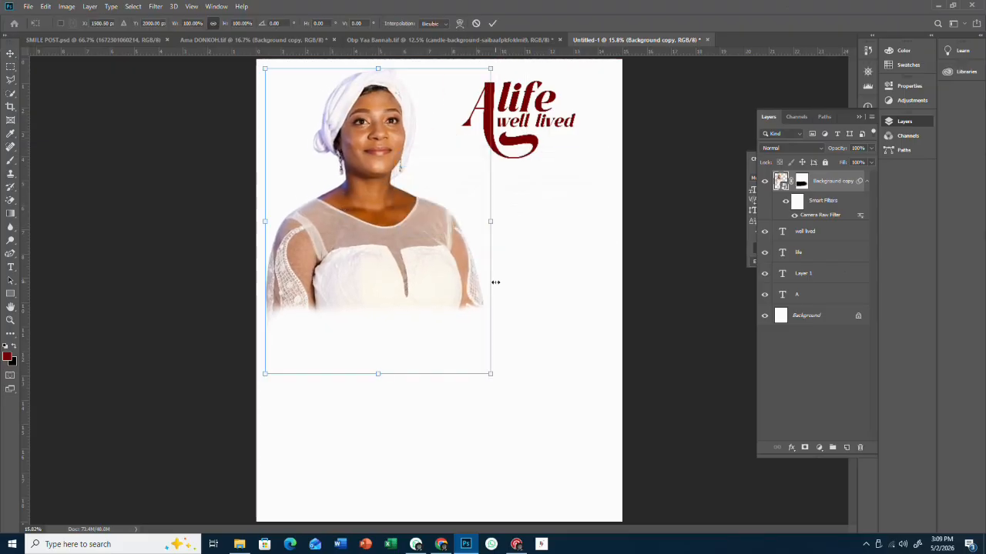
drag(488, 374, 519, 388)
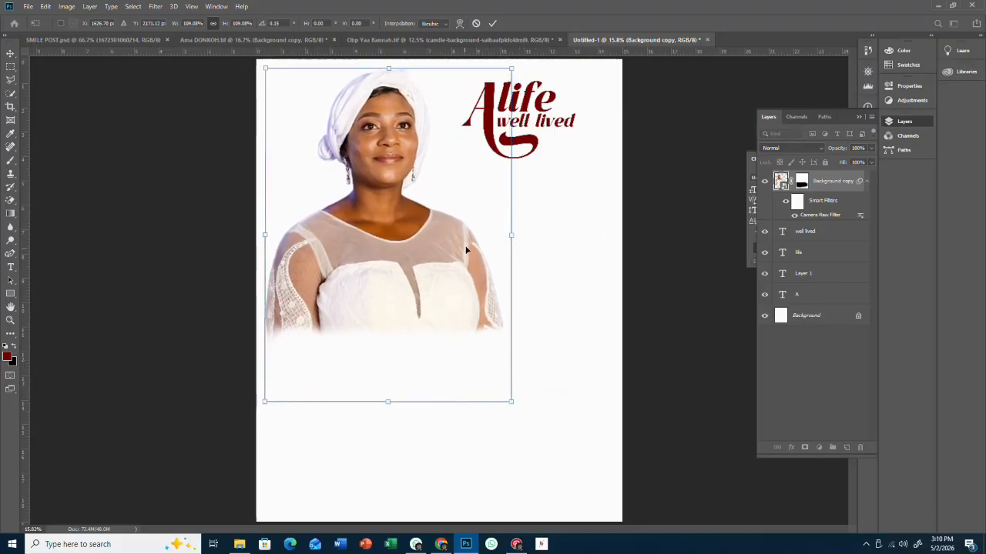
drag(466, 250, 466, 249)
drag(438, 103, 432, 113)
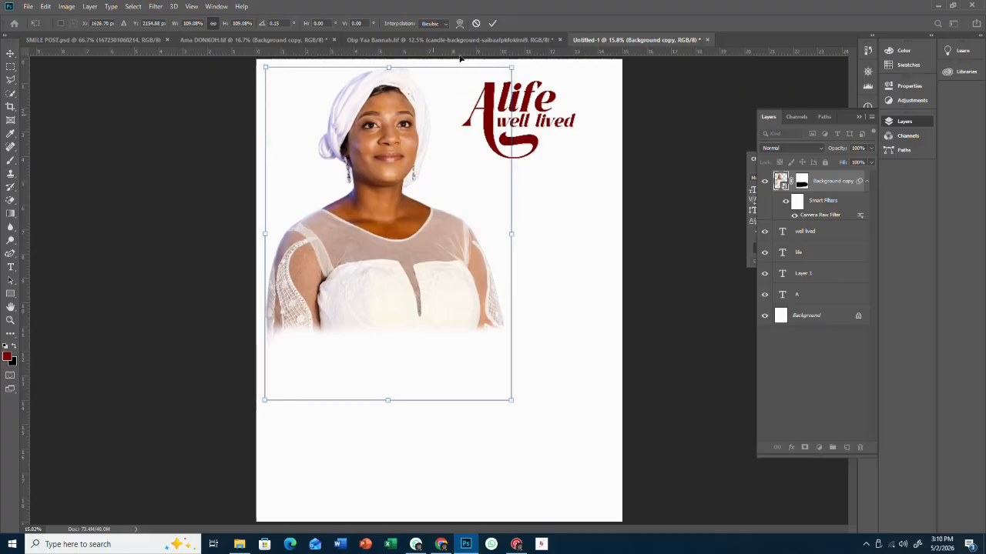
click(492, 23)
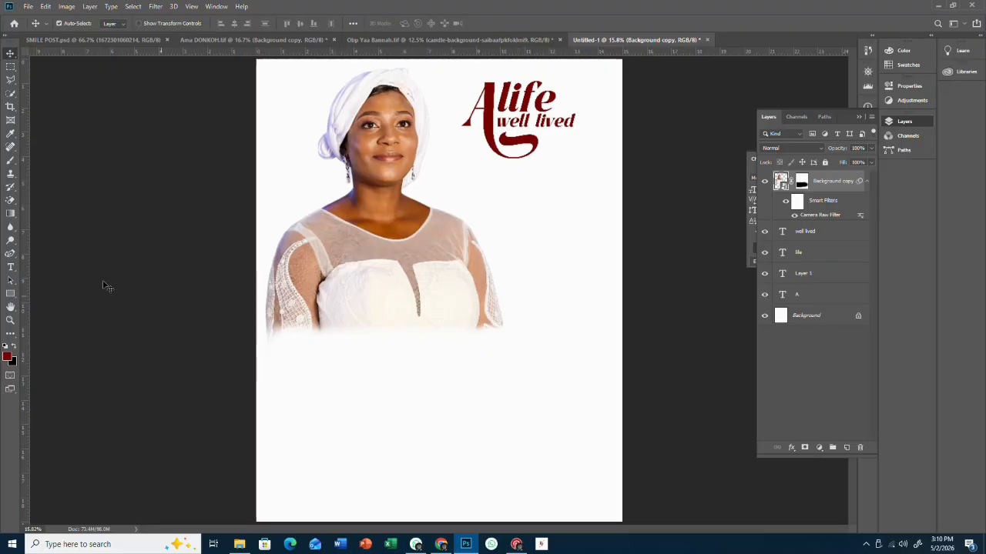
- Draw a maroon rectangle band under the portrait and duplicate it to the right
click(10, 294)
drag(245, 308, 492, 370)
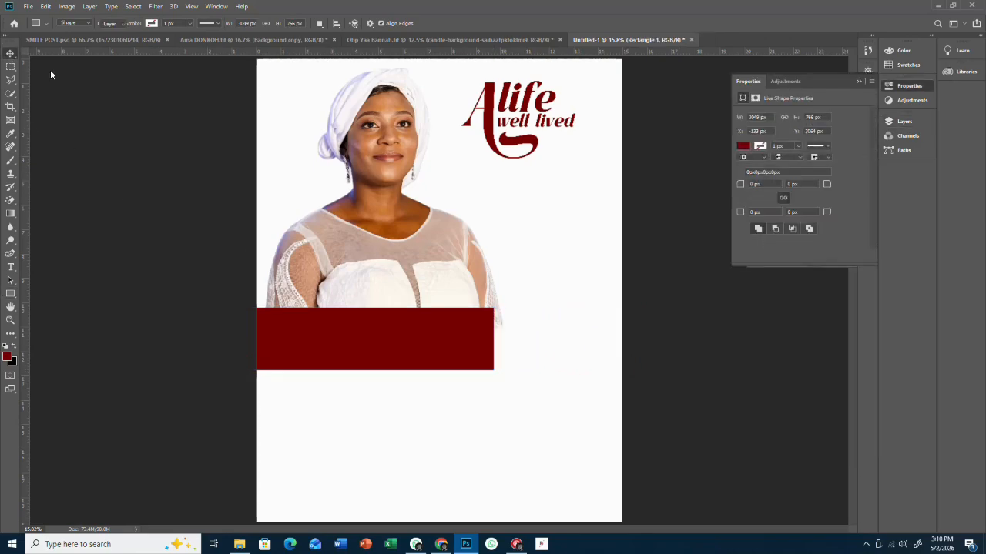
key(v)
drag(327, 349, 328, 342)
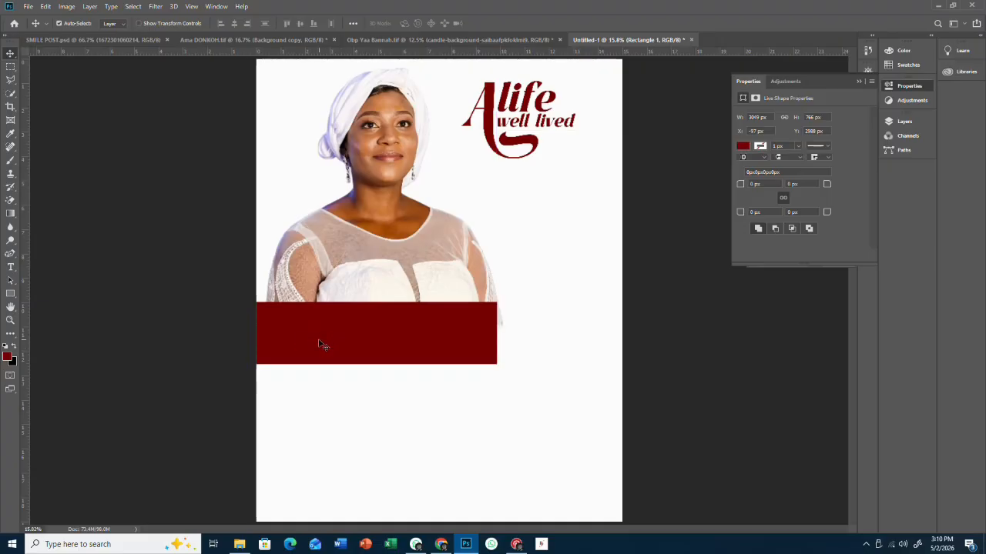
drag(388, 339, 525, 339)
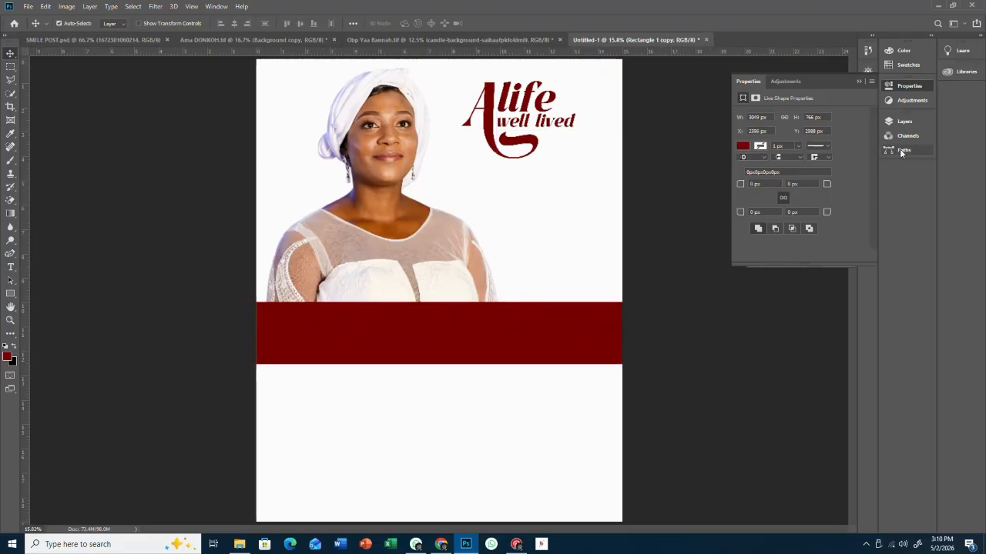
- Recolour the duplicate rectangle near-black (#090505)
click(920, 119)
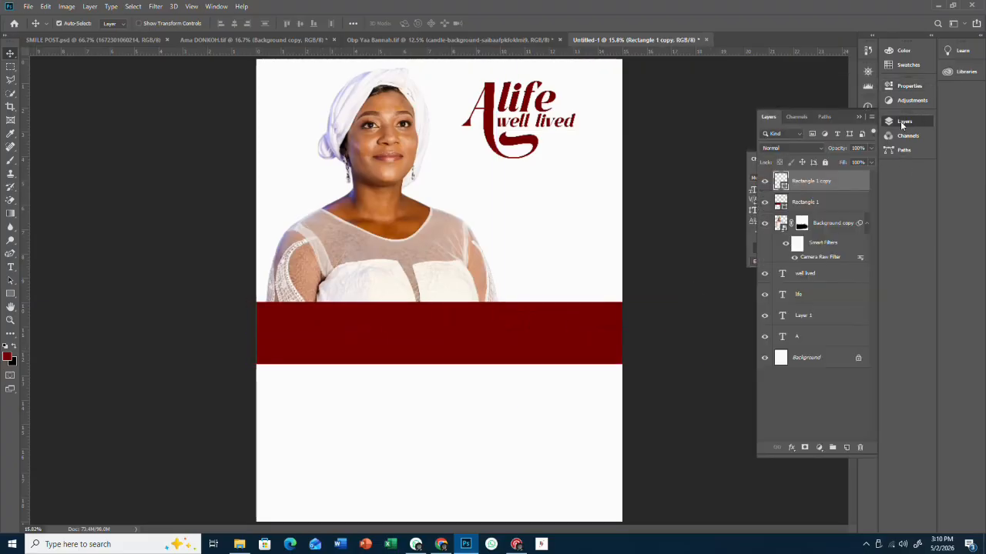
double_click(782, 184)
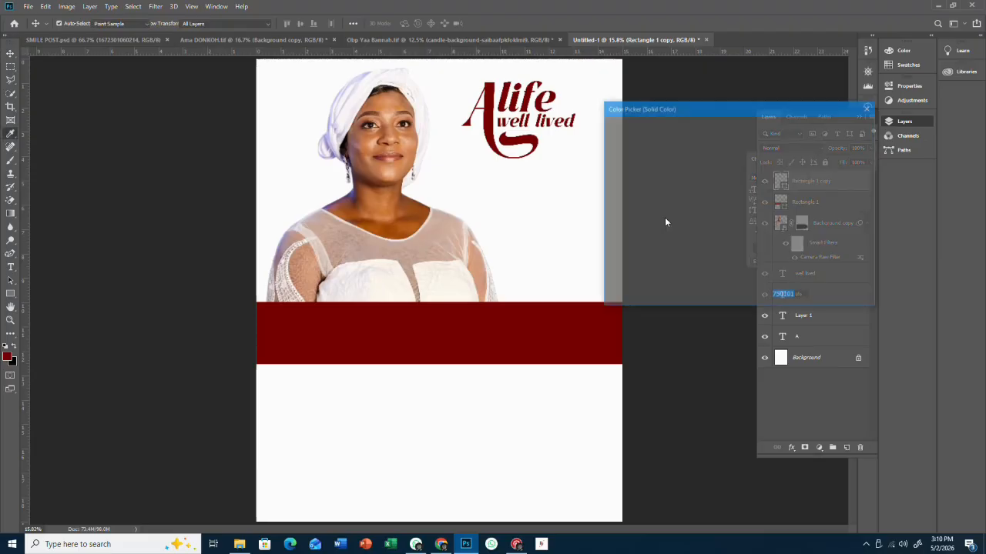
click(664, 259)
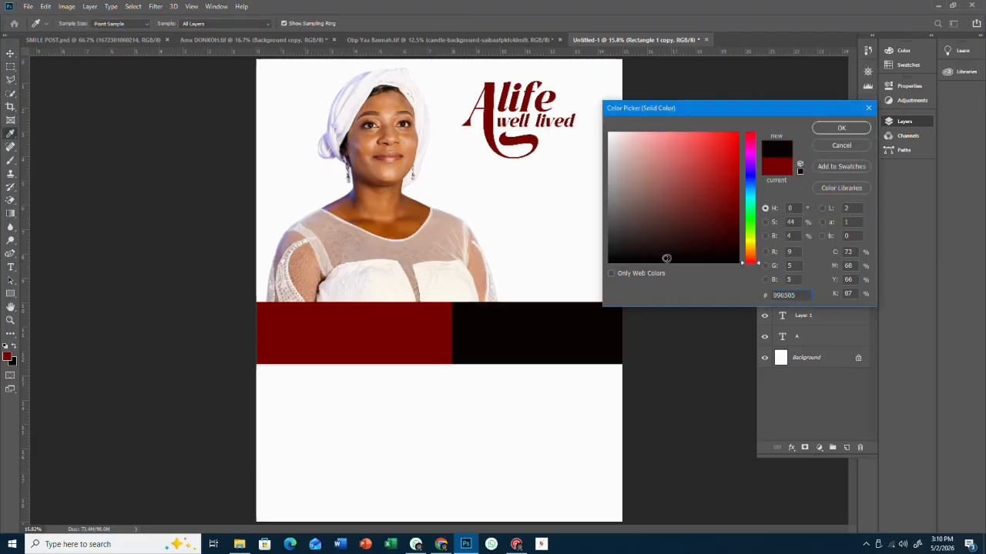
click(667, 259)
click(846, 132)
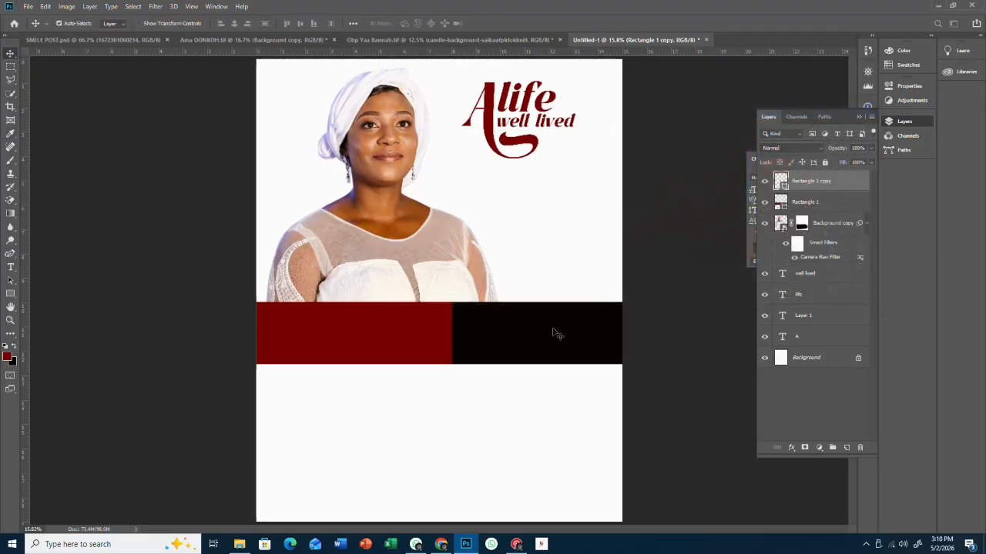
- Give the black rectangle an outside stroke filled with a gradient
double_click(859, 187)
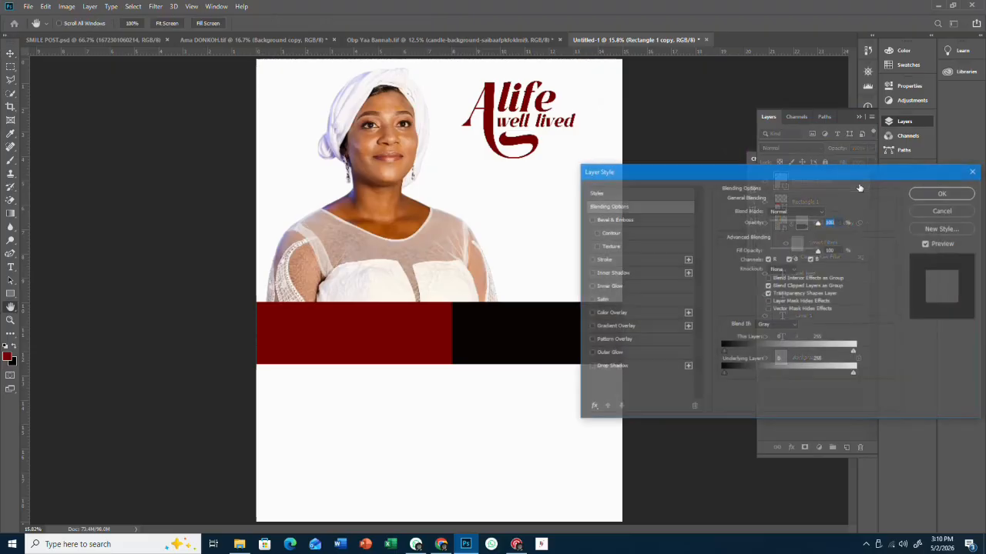
click(603, 260)
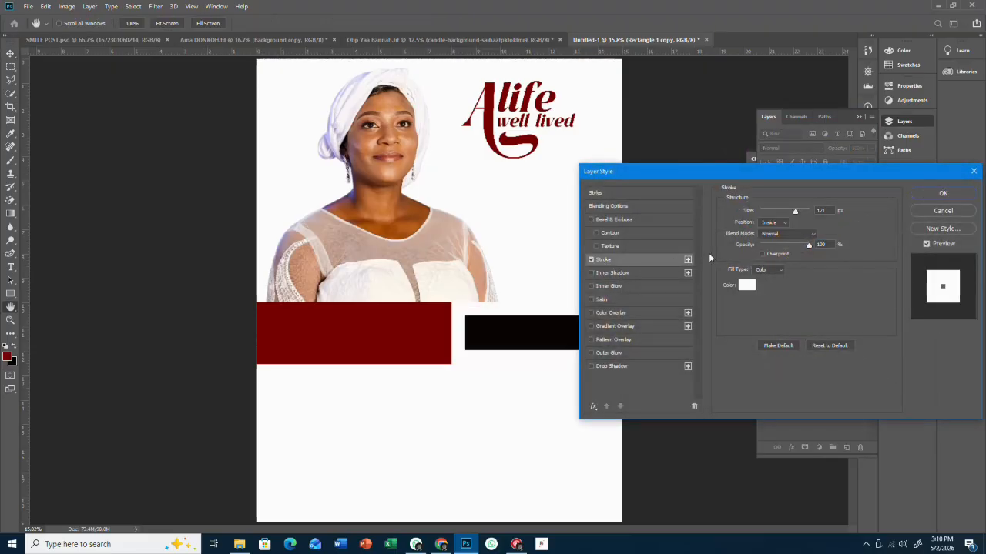
click(772, 231)
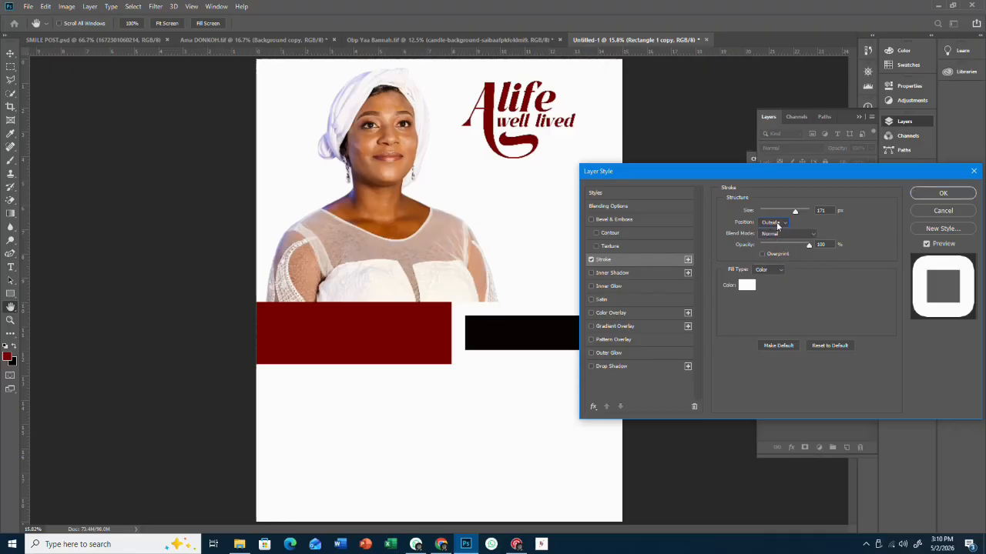
drag(787, 210, 773, 213)
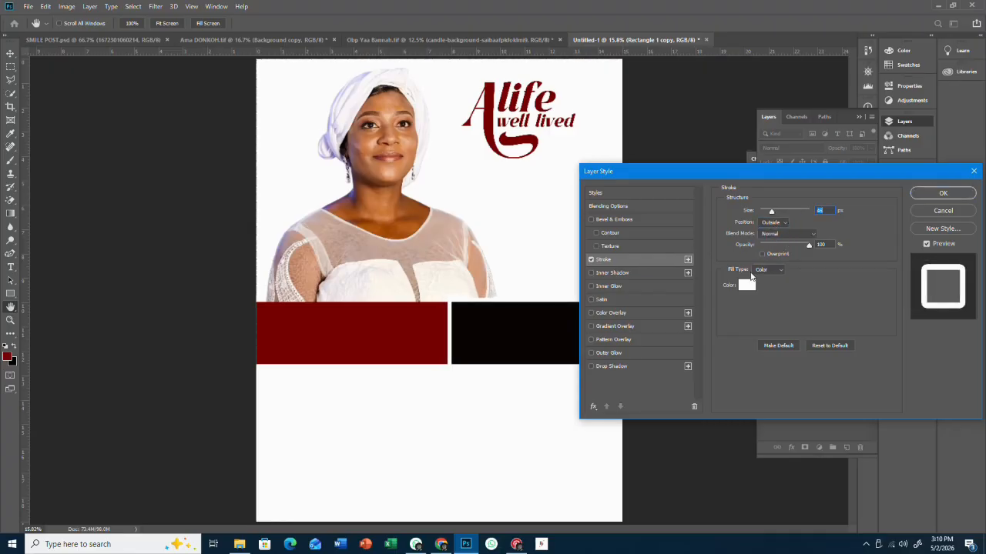
click(766, 269)
click(758, 283)
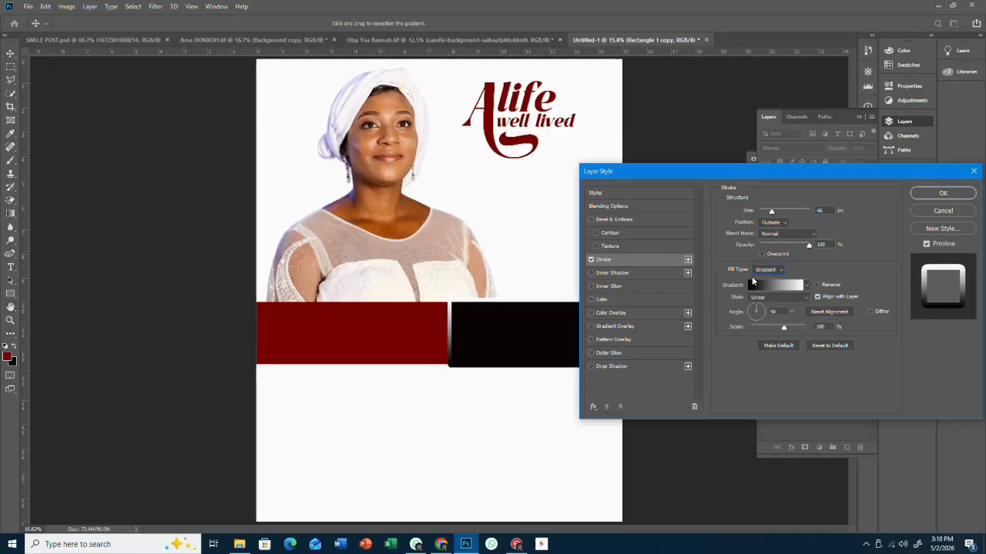
- Set the stroke to the Orange Fun gradient at about 24 px, then copy the layer style
click(754, 283)
click(706, 150)
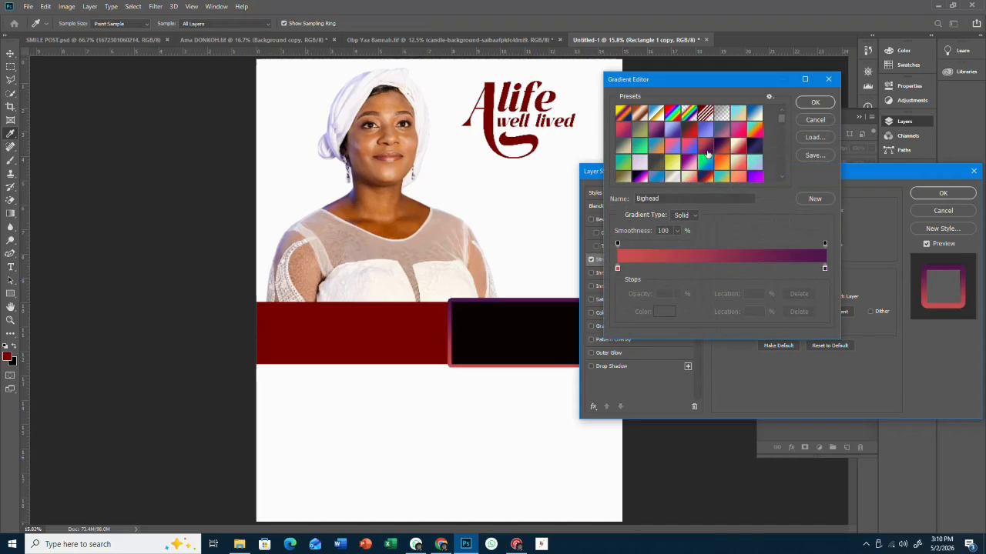
click(719, 167)
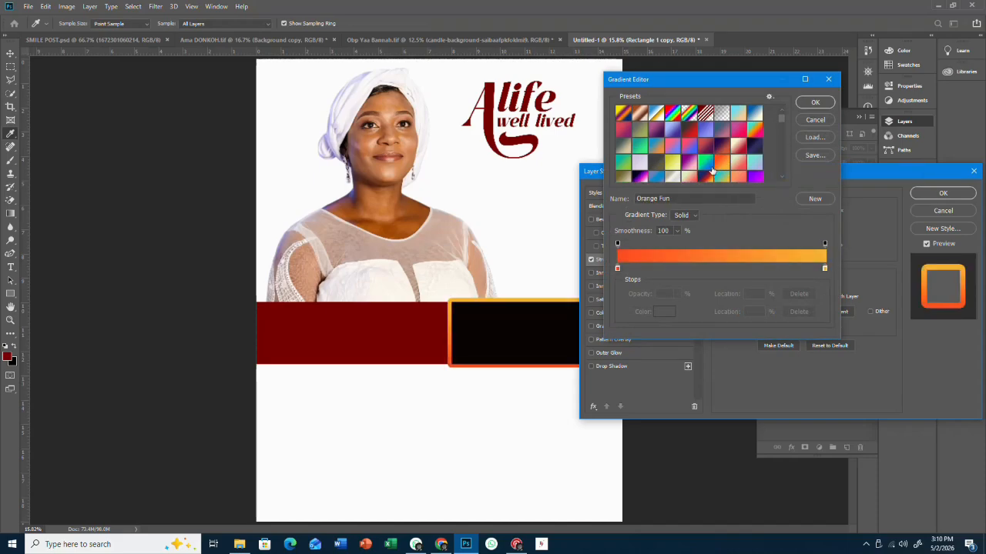
click(815, 102)
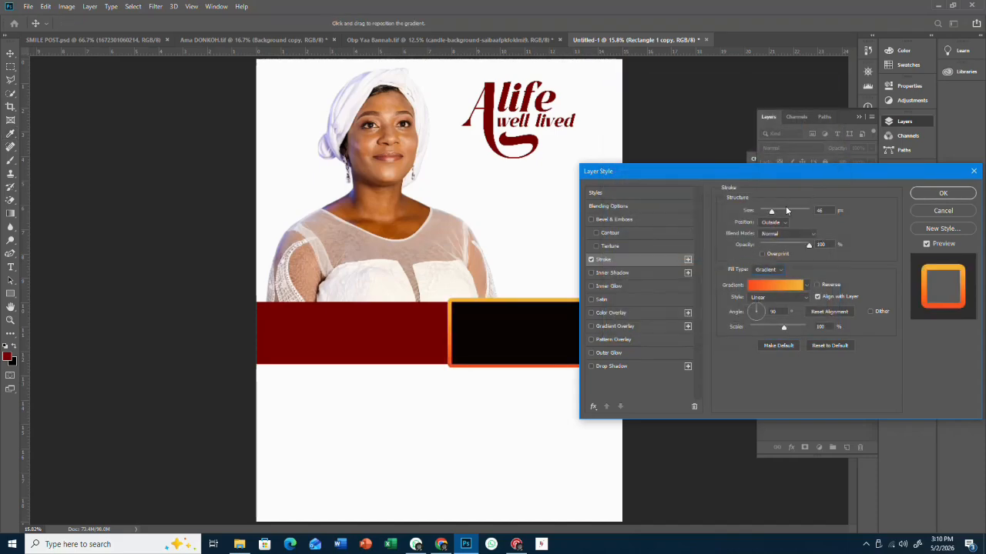
drag(781, 210, 767, 212)
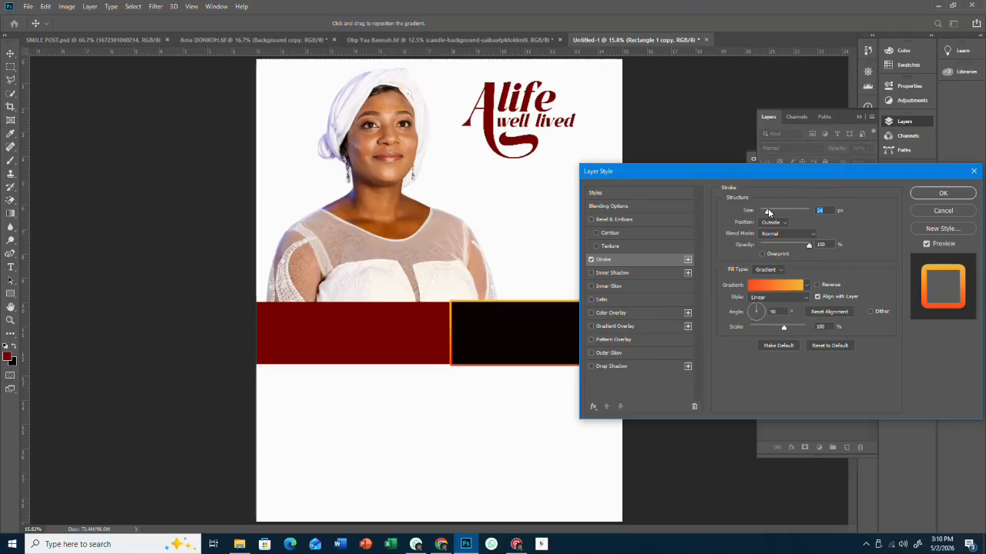
click(940, 197)
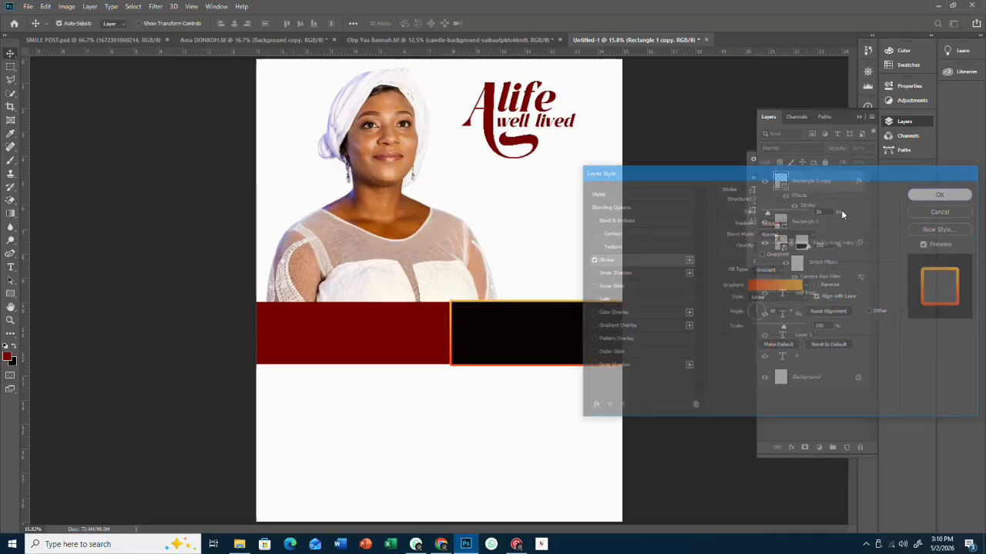
right_click(836, 184)
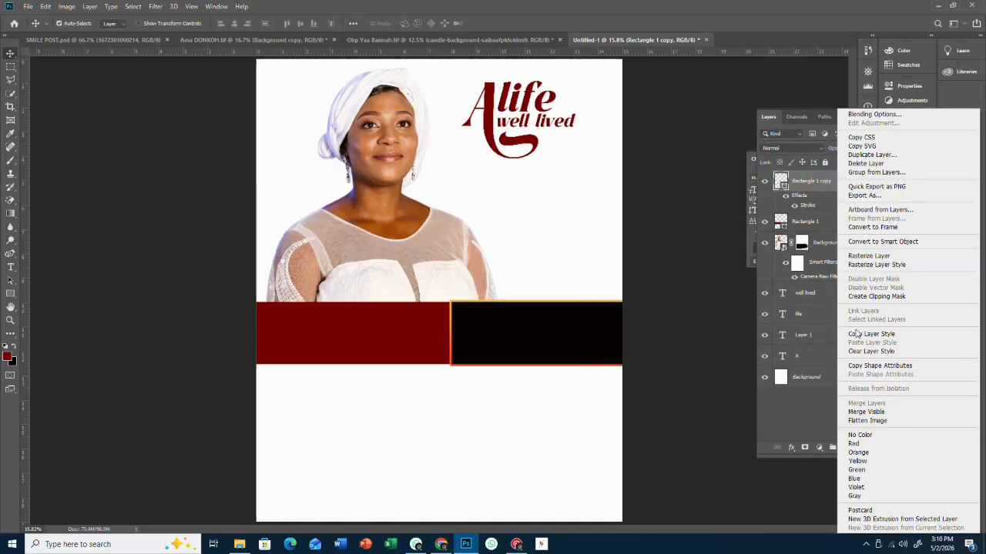
click(859, 334)
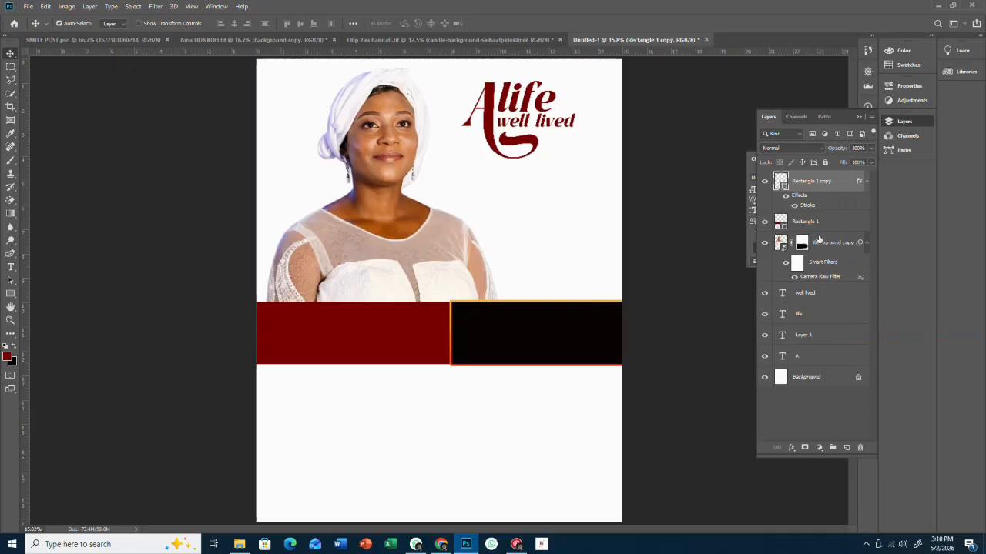
- Paste the copied stroke style onto the maroon Rectangle 1 layer
click(833, 223)
right_click(833, 224)
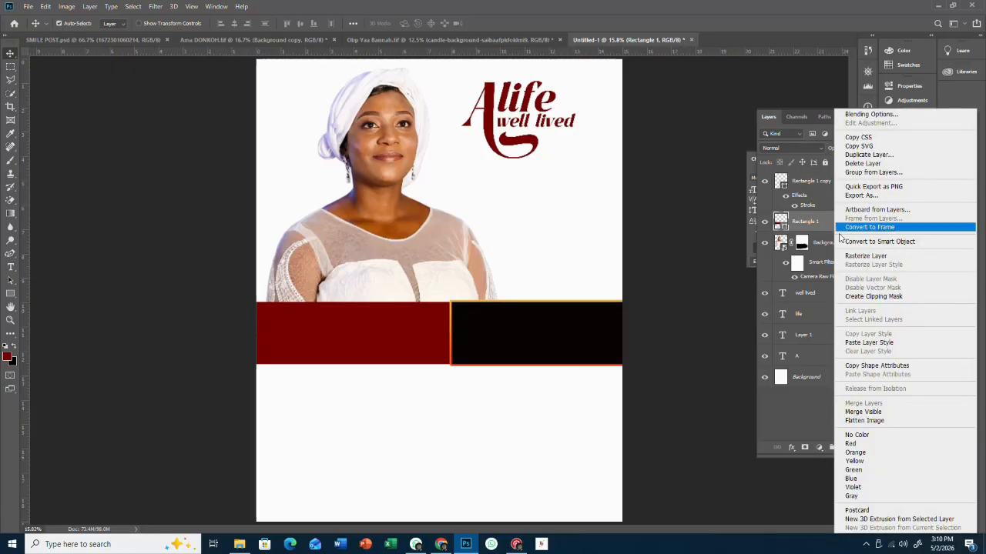
click(856, 344)
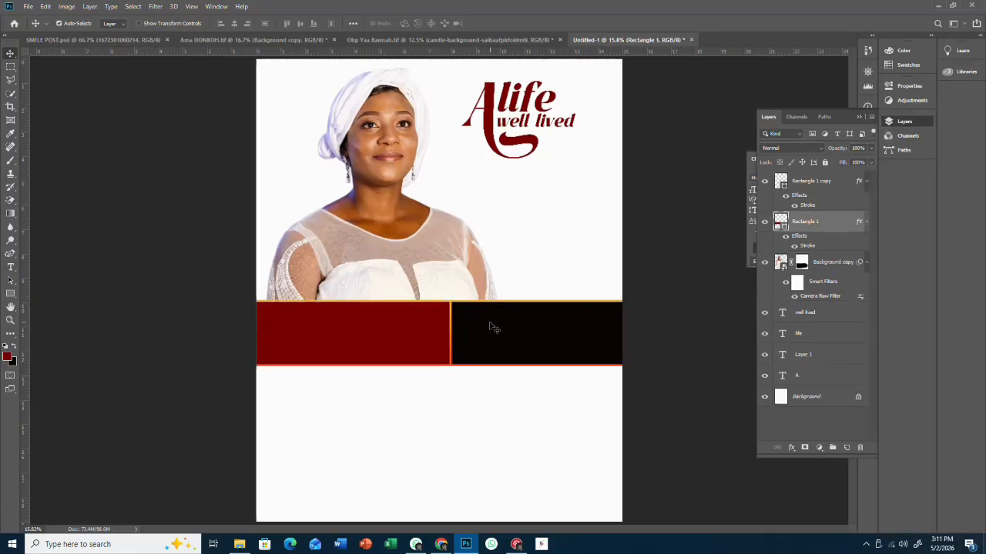
- Change the maroon rectangle's stroke gradient angle to -149°
double_click(859, 223)
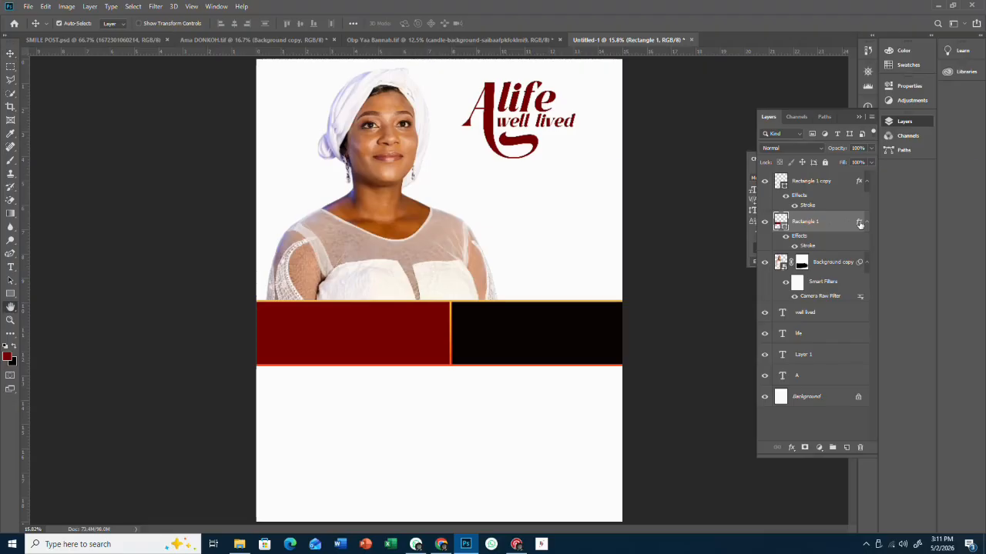
click(643, 260)
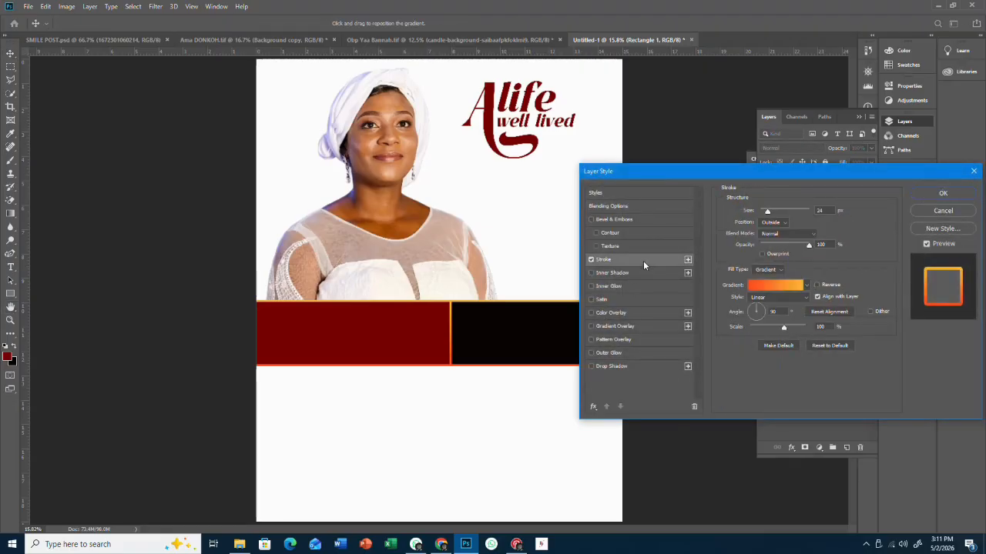
click(753, 320)
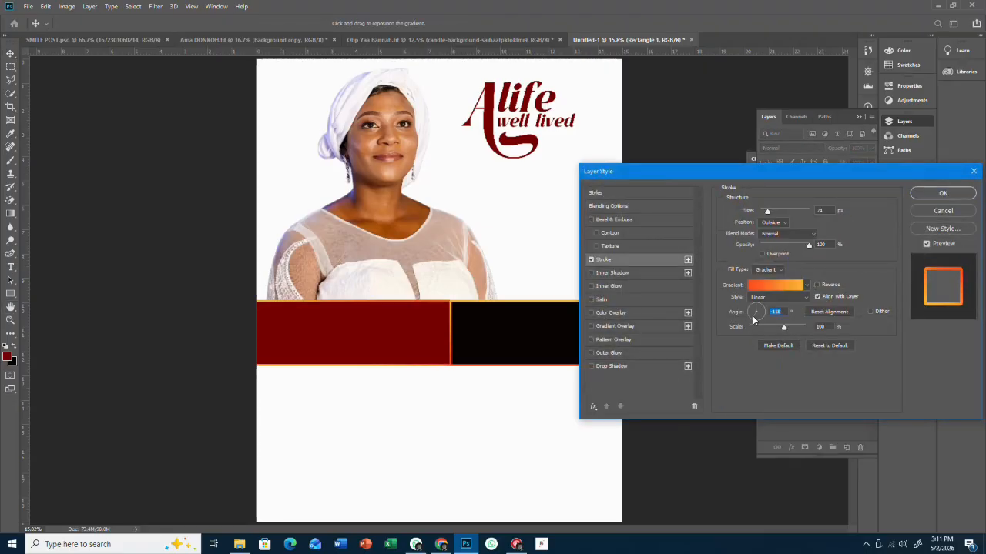
click(755, 315)
click(941, 193)
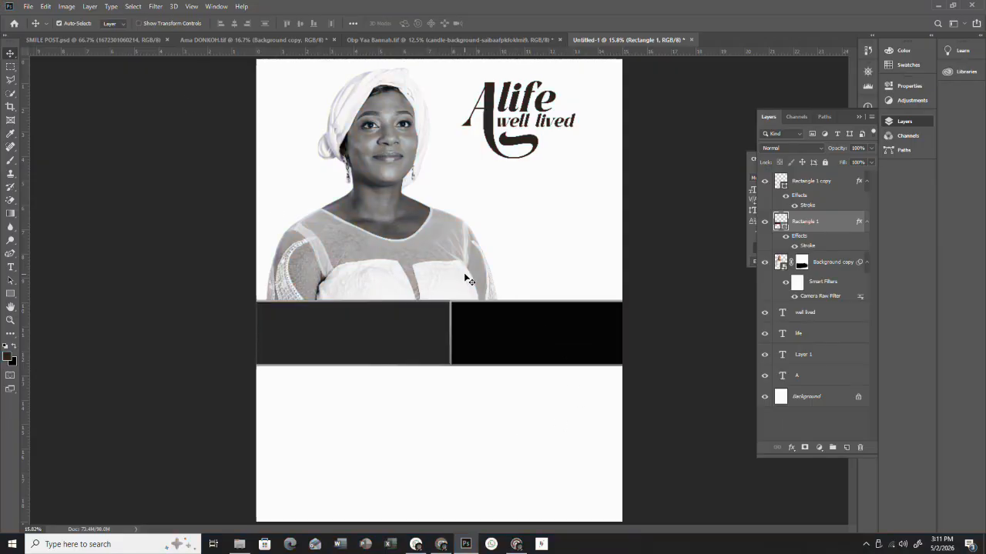
- Nudge the portrait left and title up, then copy the CHIEF MOURNERS text into the poster
drag(467, 280, 456, 277)
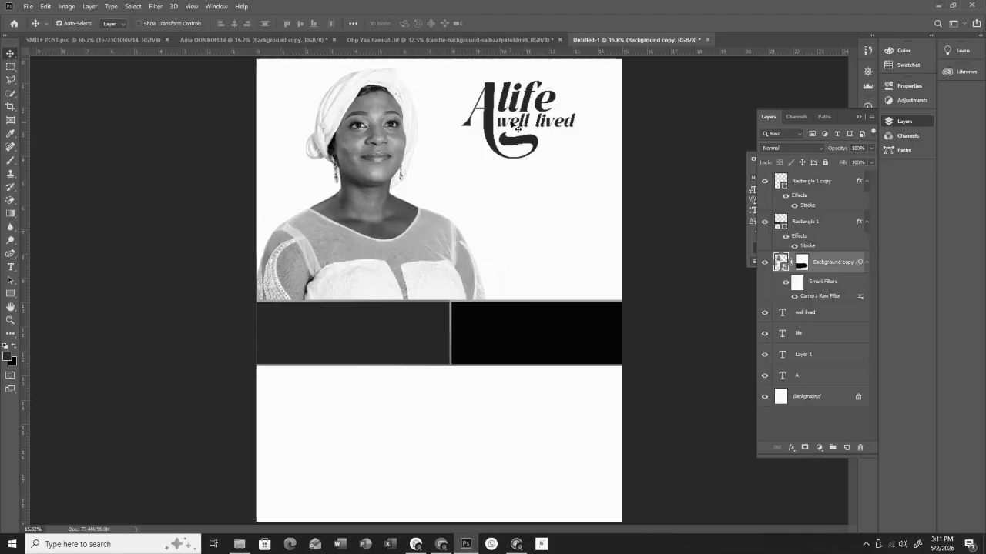
drag(517, 129, 519, 123)
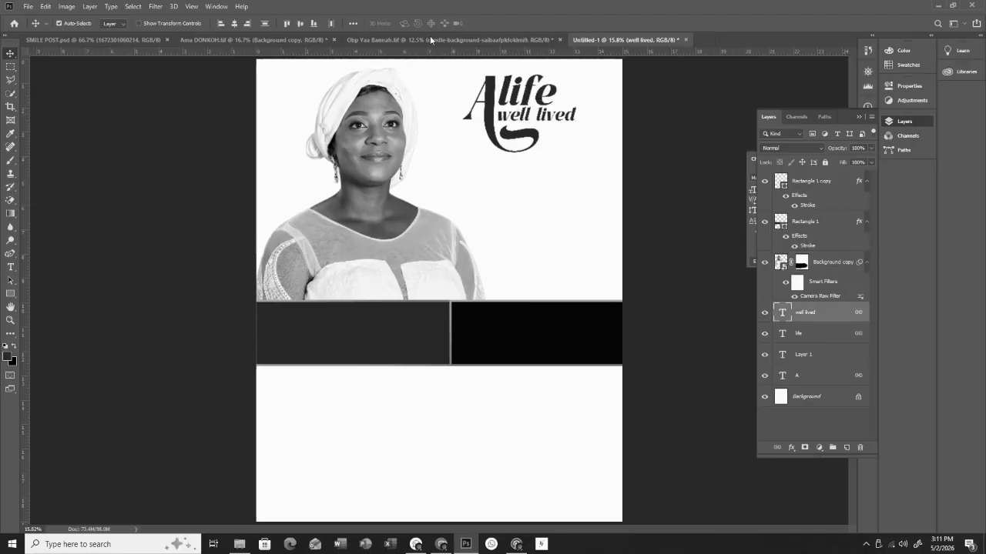
click(254, 40)
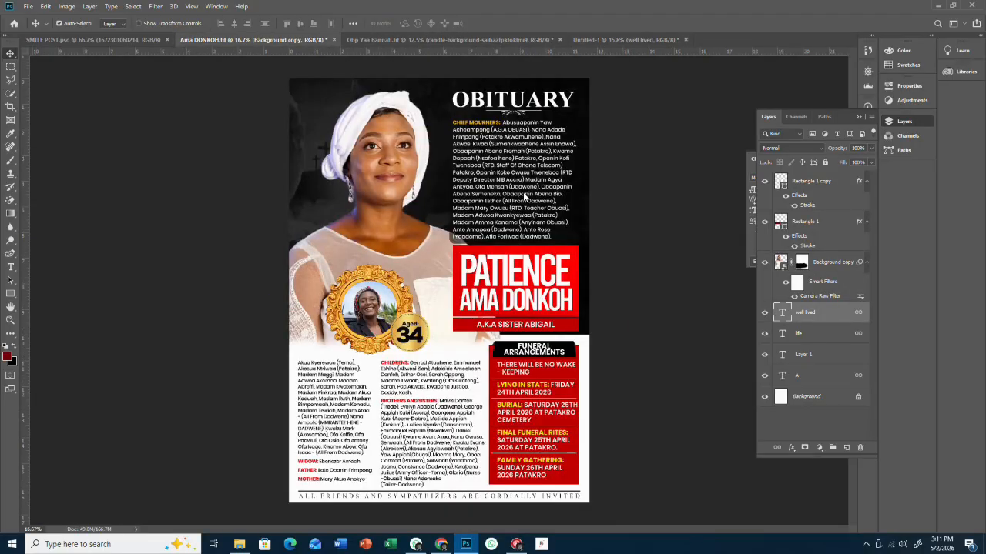
drag(520, 178, 539, 193)
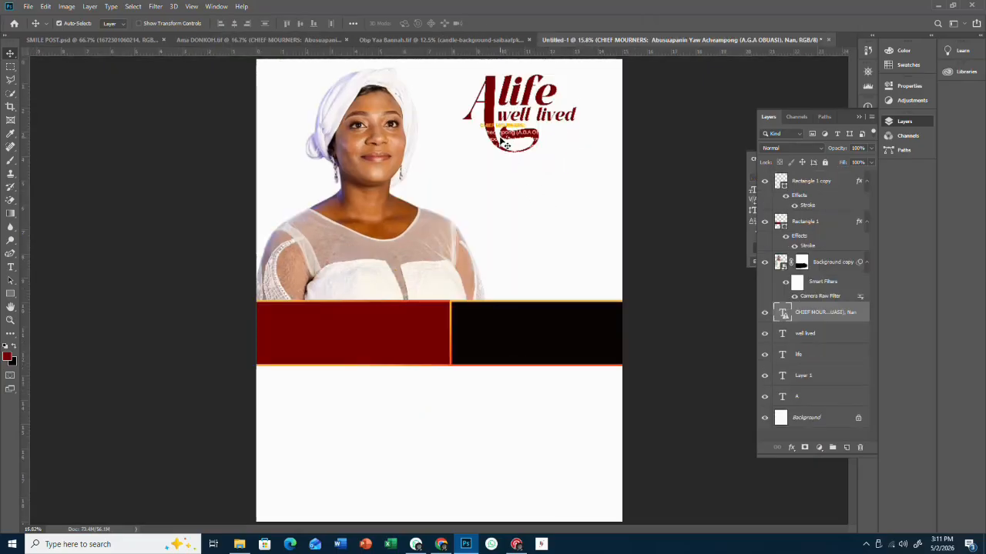
- Move the CHIEF MOURNERS paragraph below the title swash and select all its text
drag(505, 142, 502, 180)
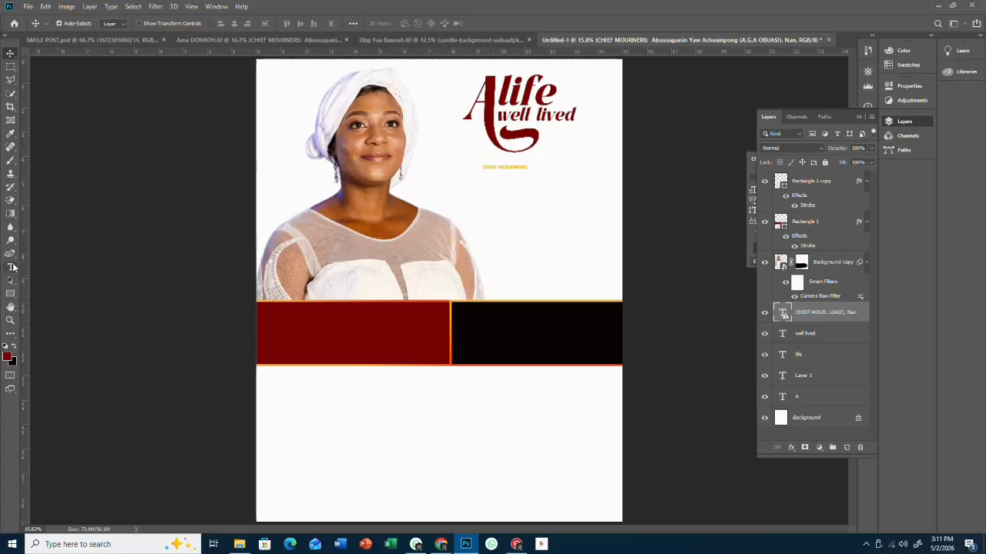
click(11, 267)
click(506, 196)
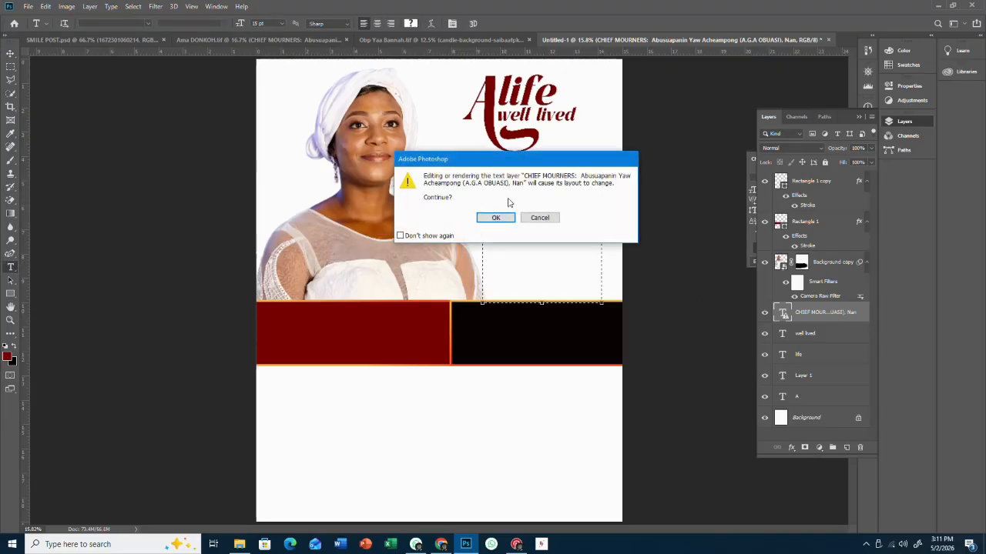
click(500, 215)
key(ctrl+a)
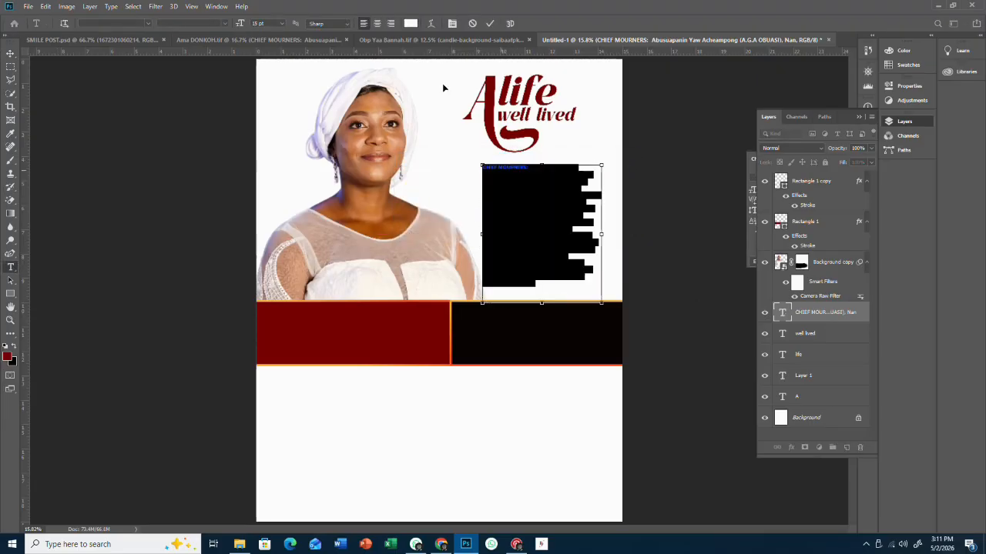
- Set the paragraph's text colour to black, sampled from the lower band
click(410, 23)
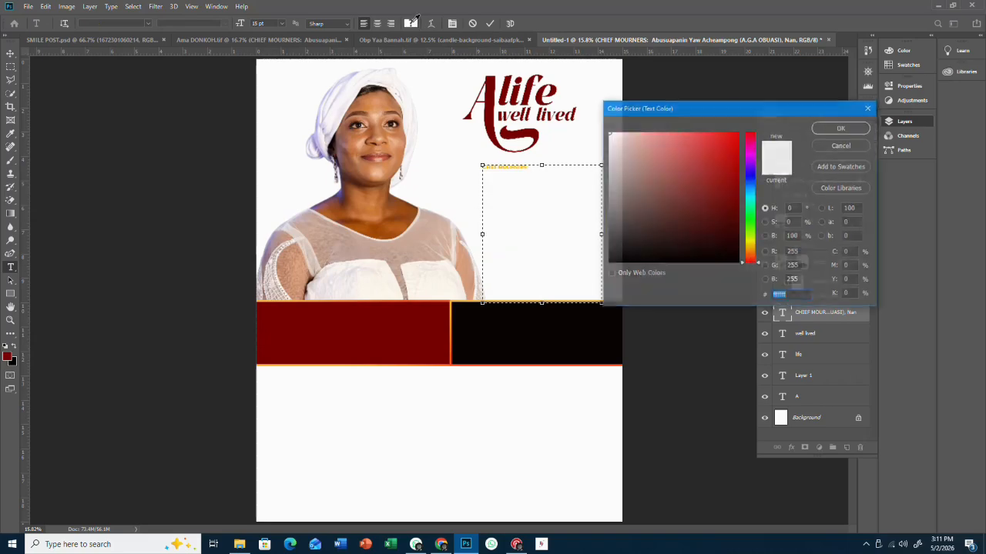
click(529, 338)
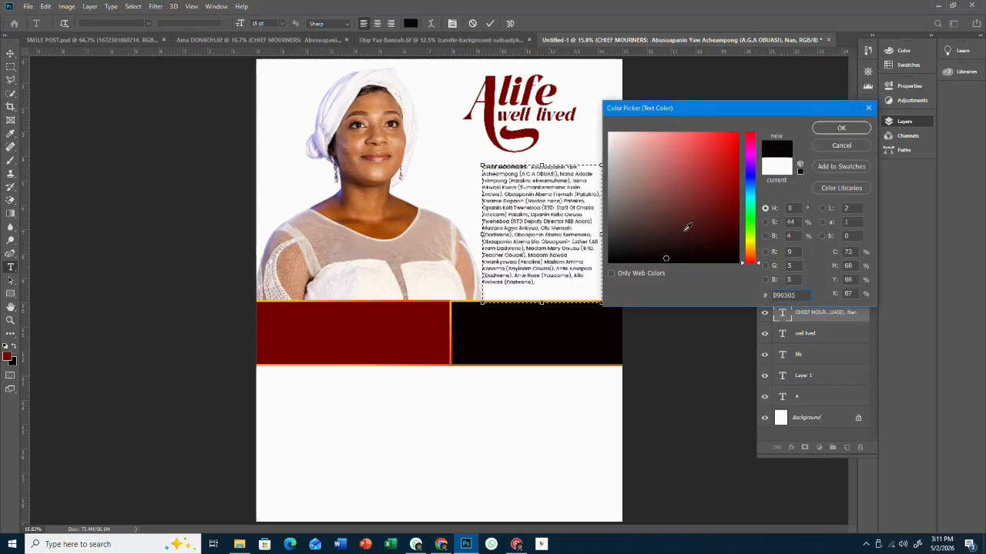
click(829, 132)
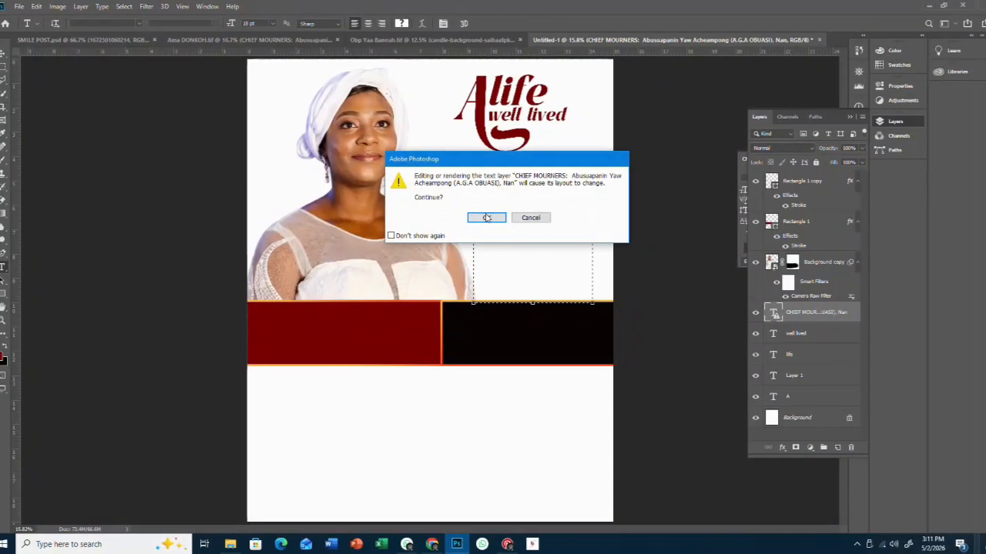
click(487, 218)
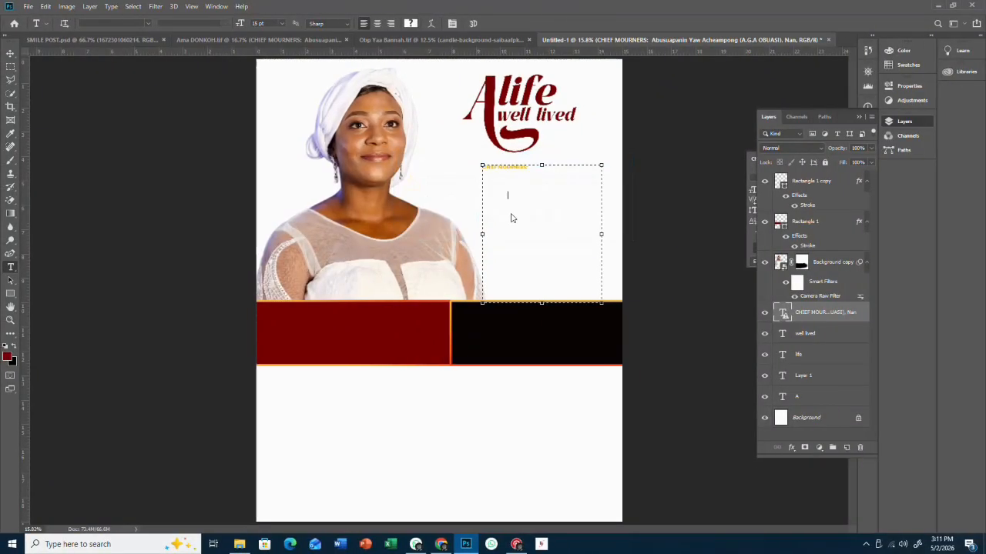
click(411, 23)
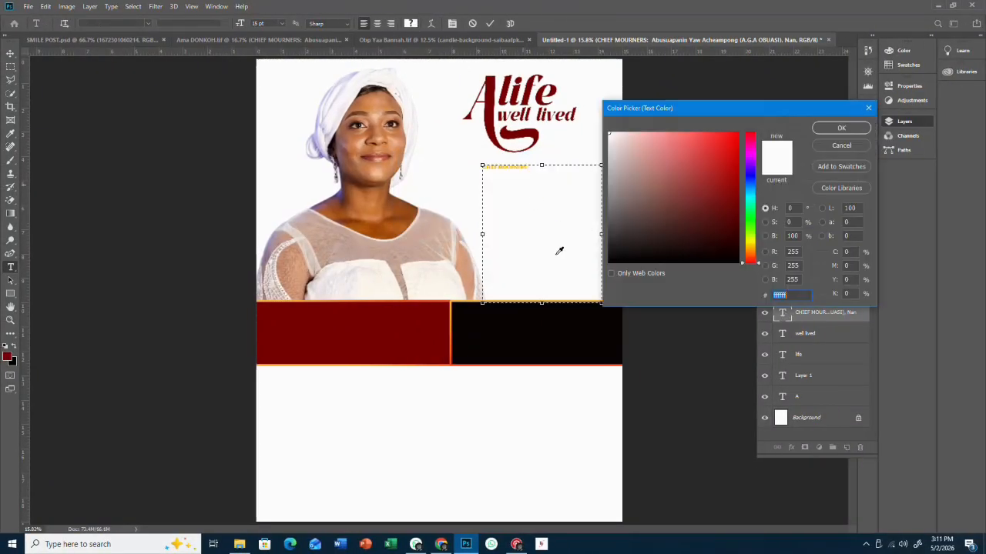
click(530, 342)
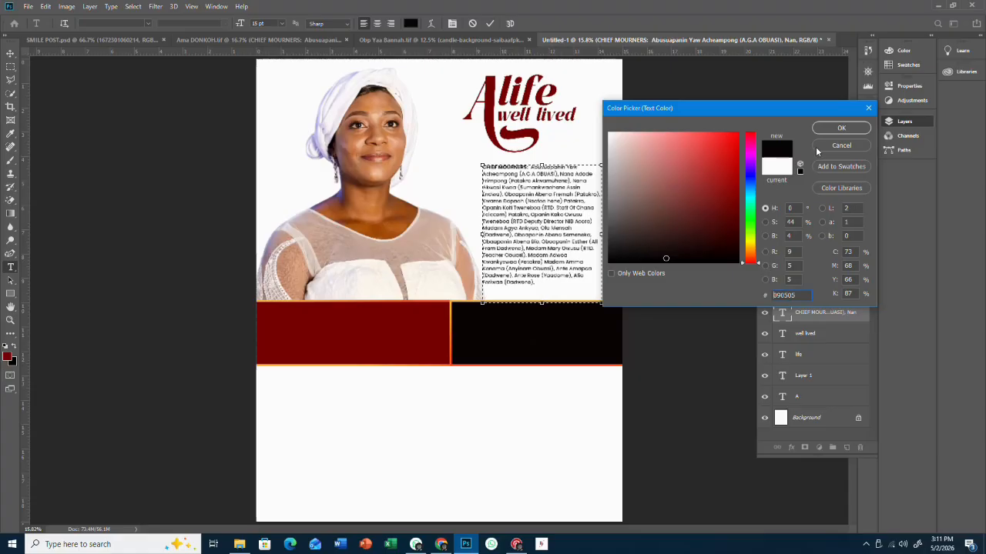
click(841, 127)
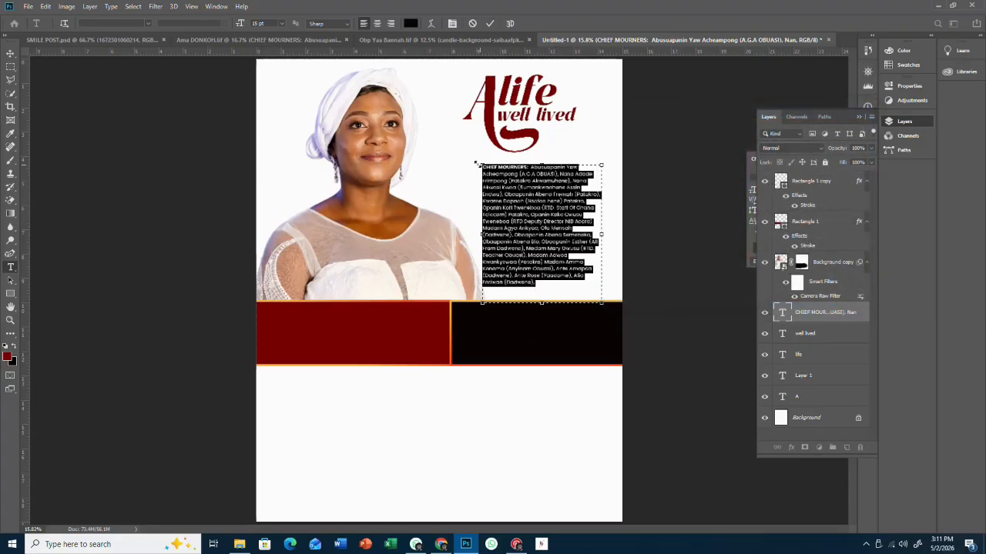
- Widen the text box, increase the line spacing, nudge the box and commit the text
drag(475, 163, 449, 159)
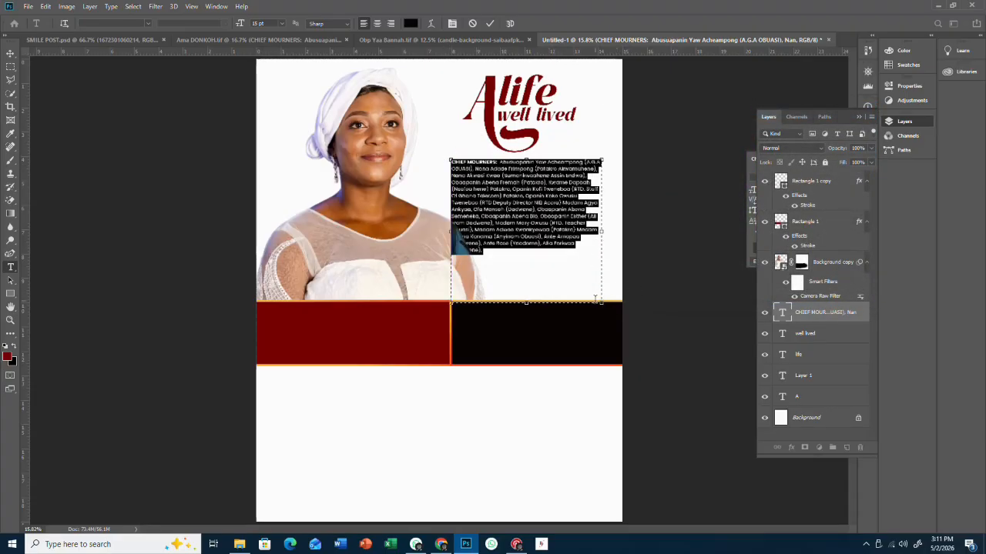
drag(594, 297, 611, 306)
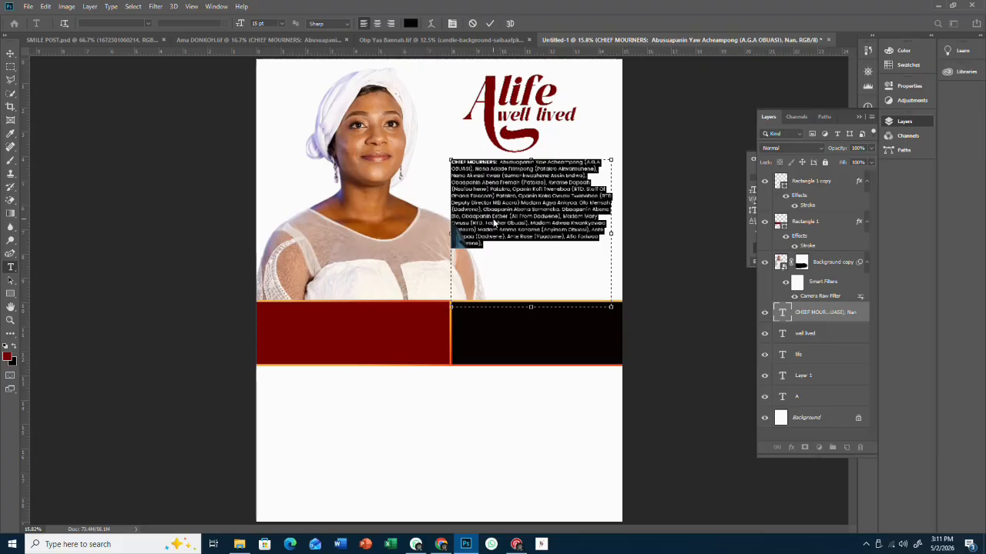
key(alt+space)
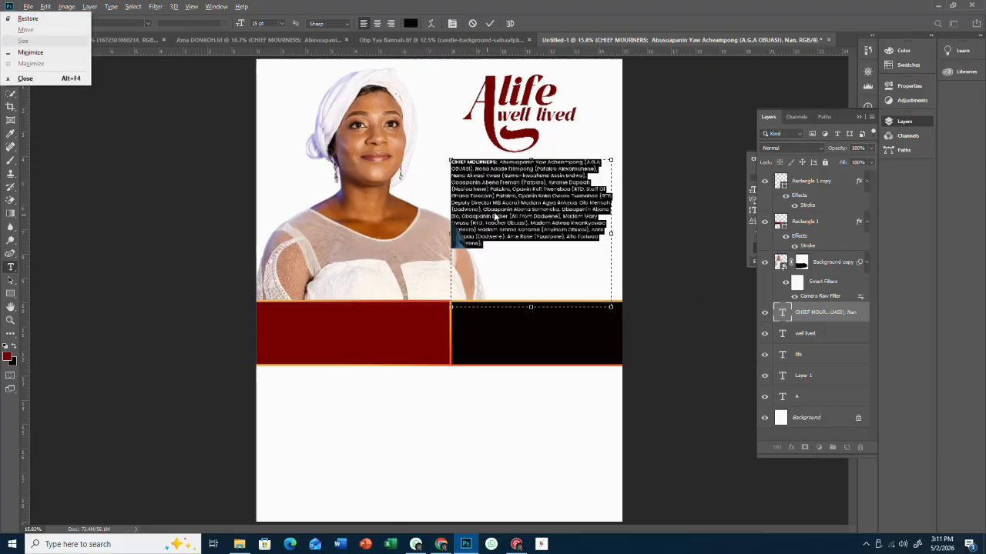
click(495, 210)
key(ctrl+a)
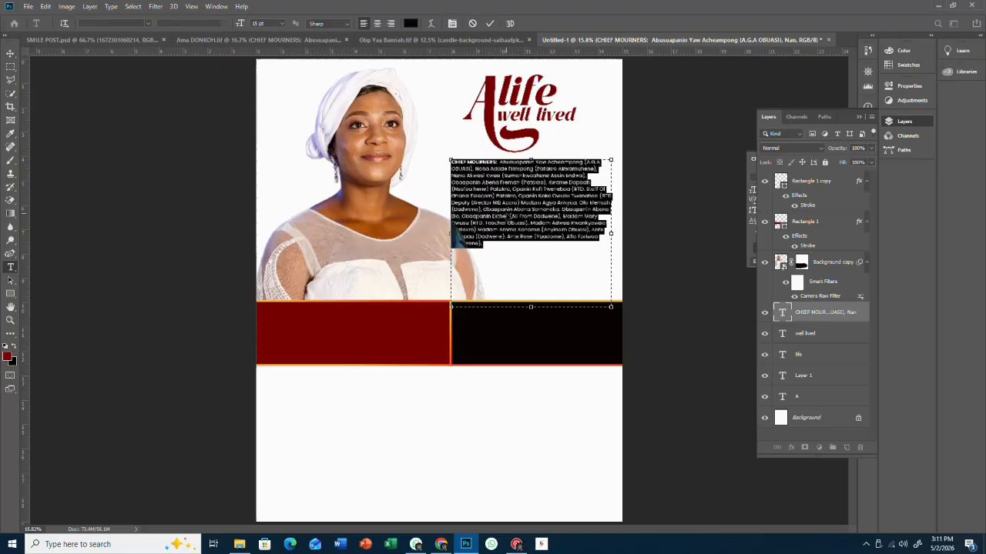
key(alt+Down)
key(alt+Down)
key(alt+Down)
key(alt+Down)
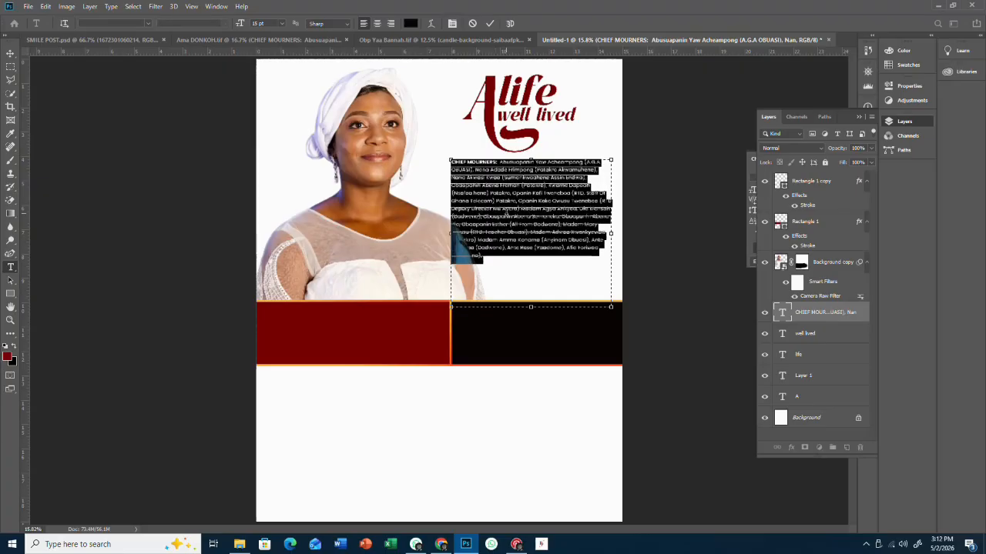
click(518, 205)
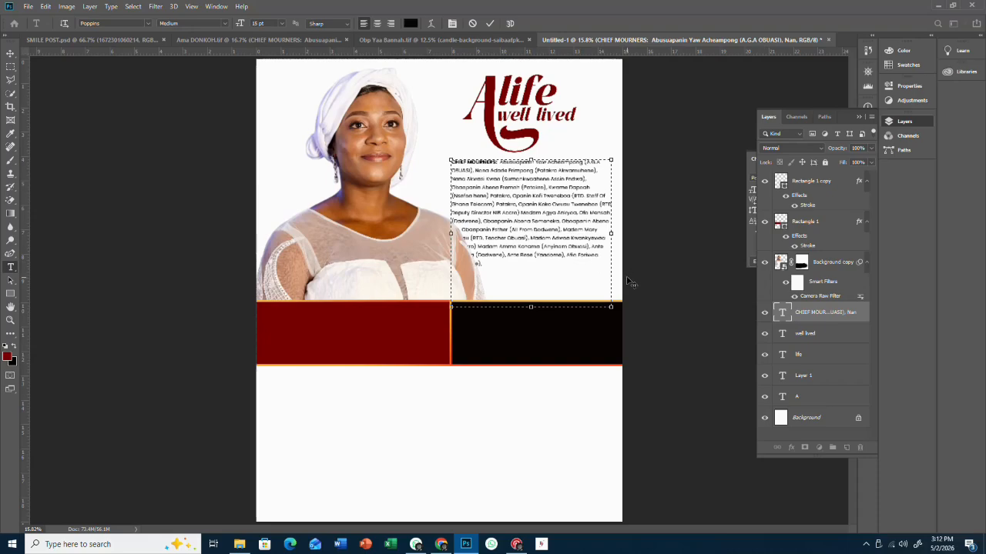
drag(628, 283, 633, 281)
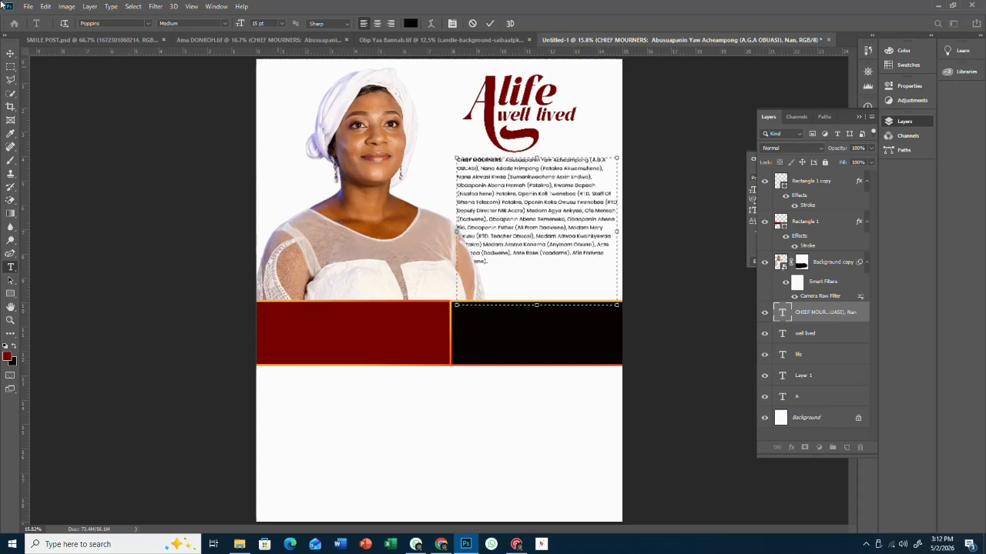
click(10, 52)
- Lower the CHIEF MOURNERS paragraph and scale it to about 107% with Free Transform
key(ctrl+shift+bracketright)
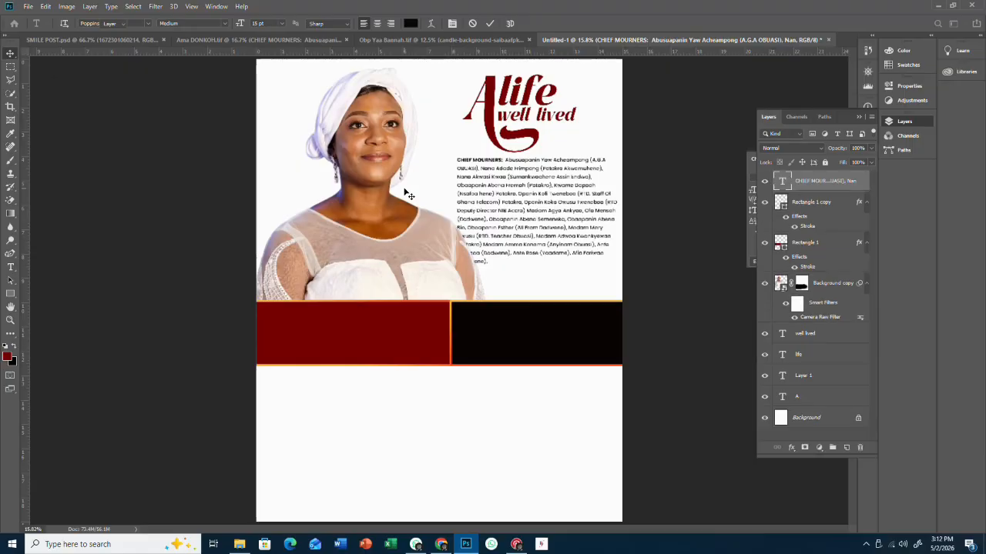
drag(524, 225, 522, 250)
key(ctrl+t)
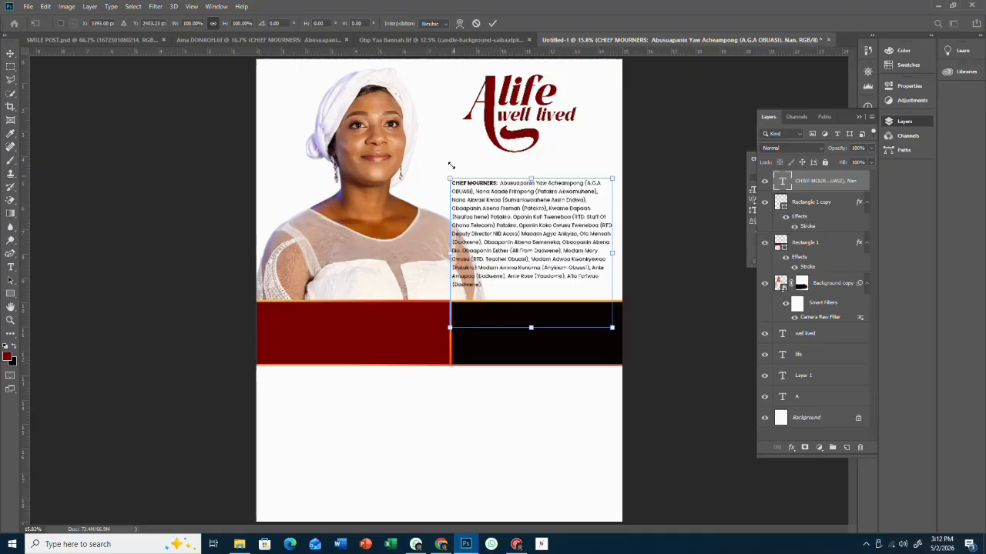
drag(451, 163, 448, 154)
drag(488, 193, 492, 188)
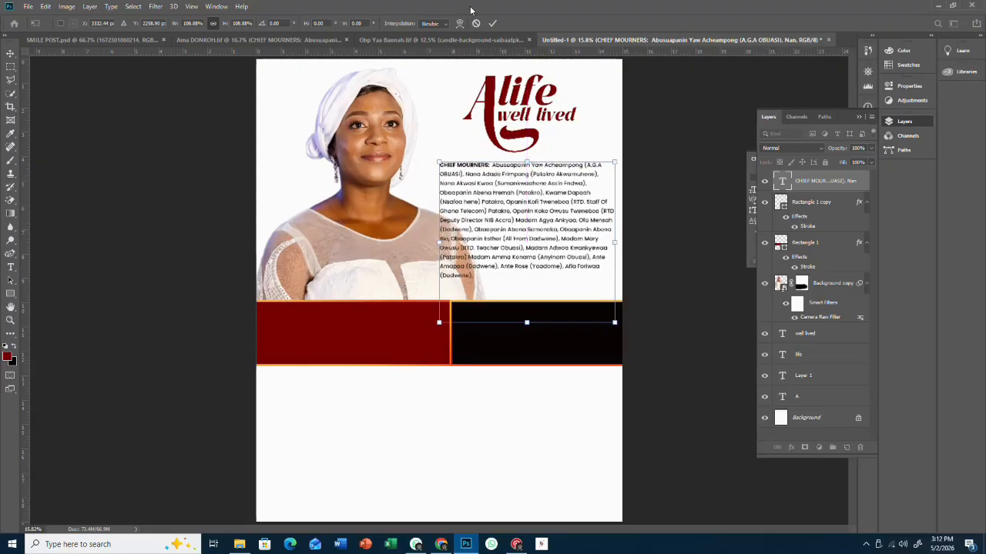
click(492, 24)
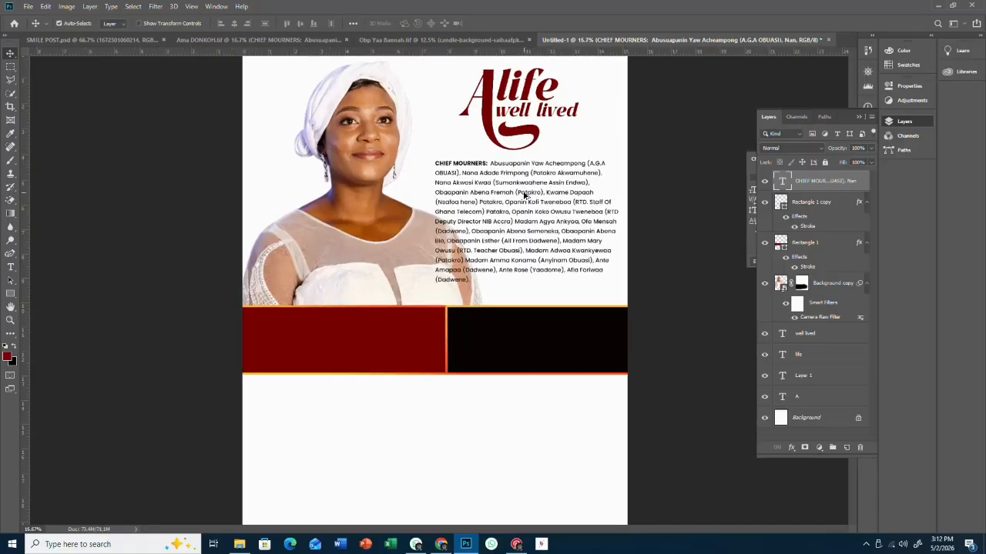
scroll(521, 193, up, 2)
scroll(523, 194, down, 2)
scroll(524, 194, up, 1)
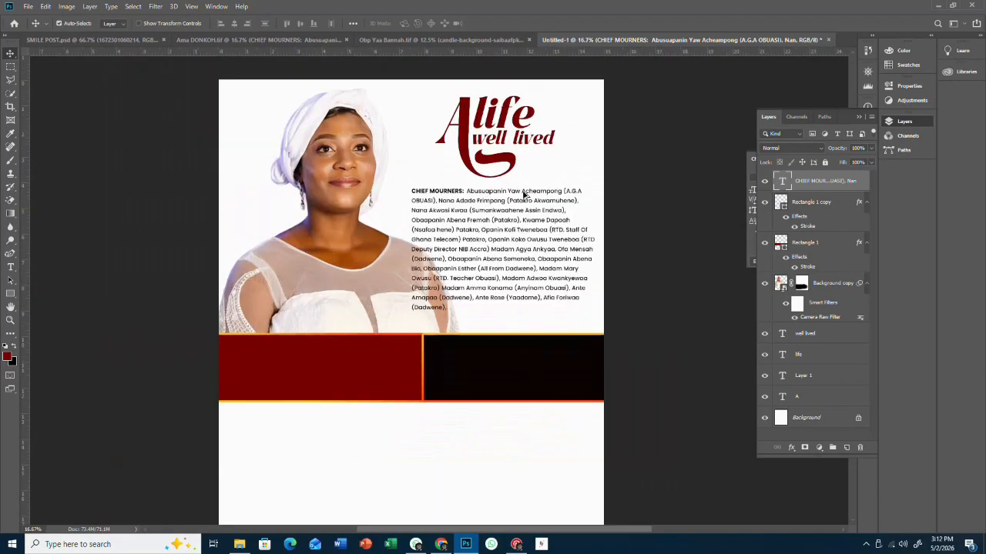
scroll(522, 194, up, 1)
scroll(523, 197, up, 1)
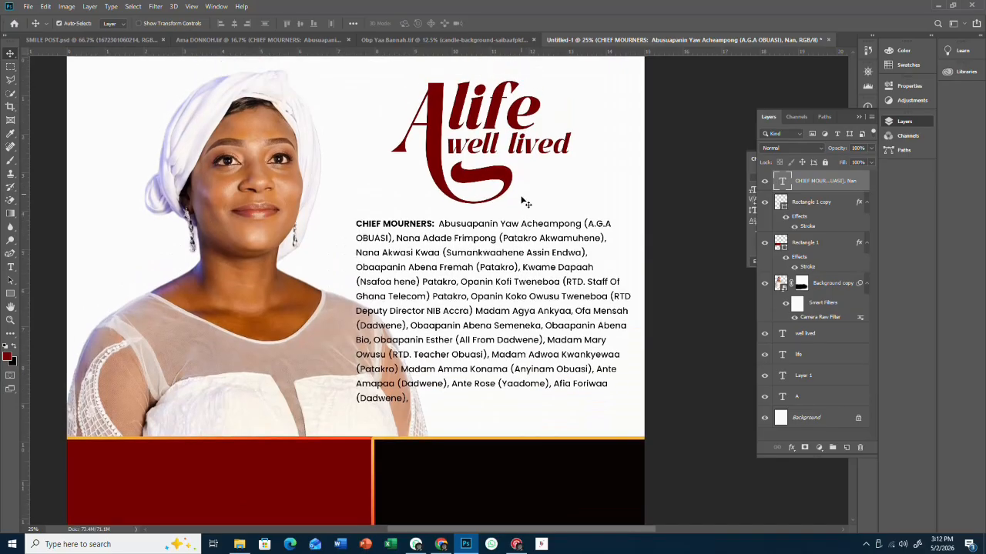
scroll(589, 531, left, 3)
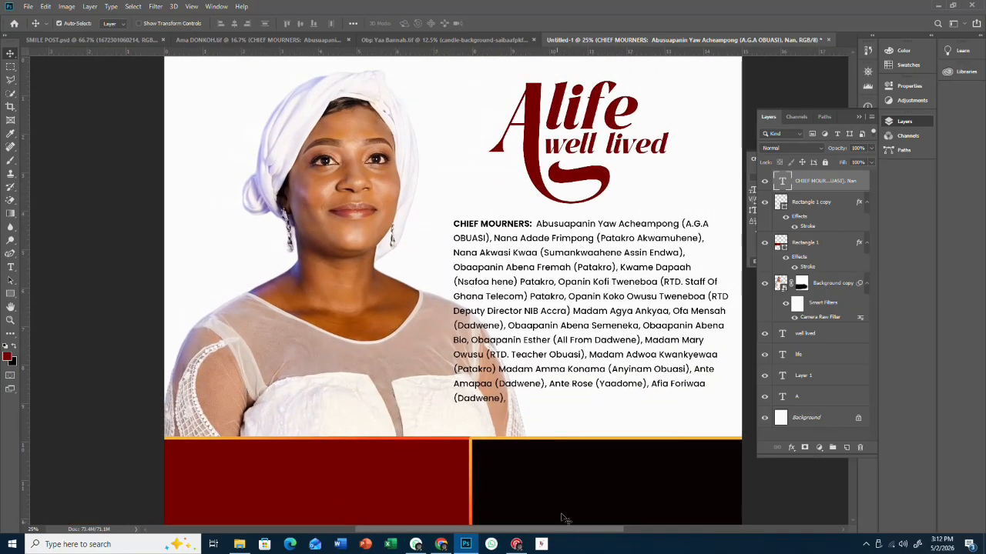
scroll(535, 439, down, 3)
scroll(536, 432, down, 1)
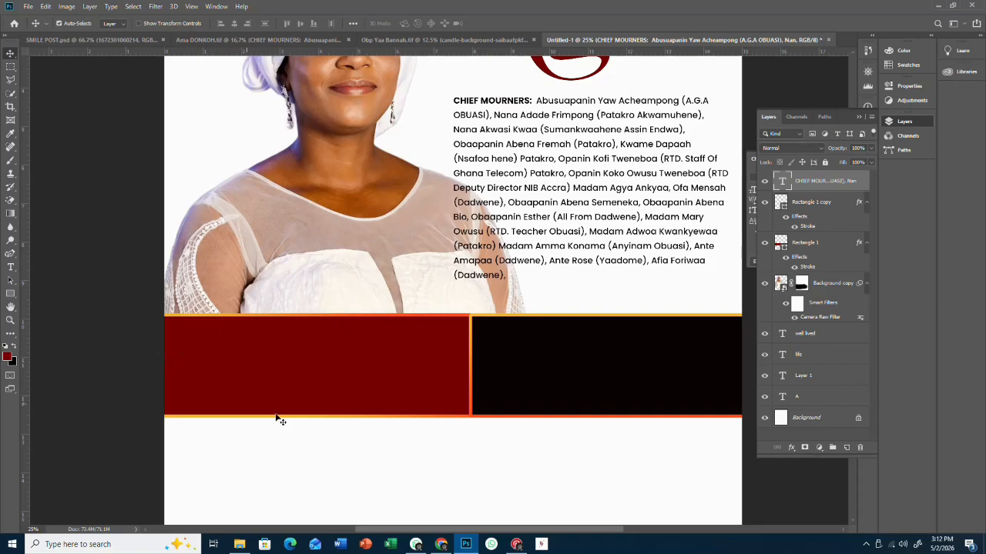
- Draw a maroon rectangle over the band's right side and round its corners to 171 px
click(10, 293)
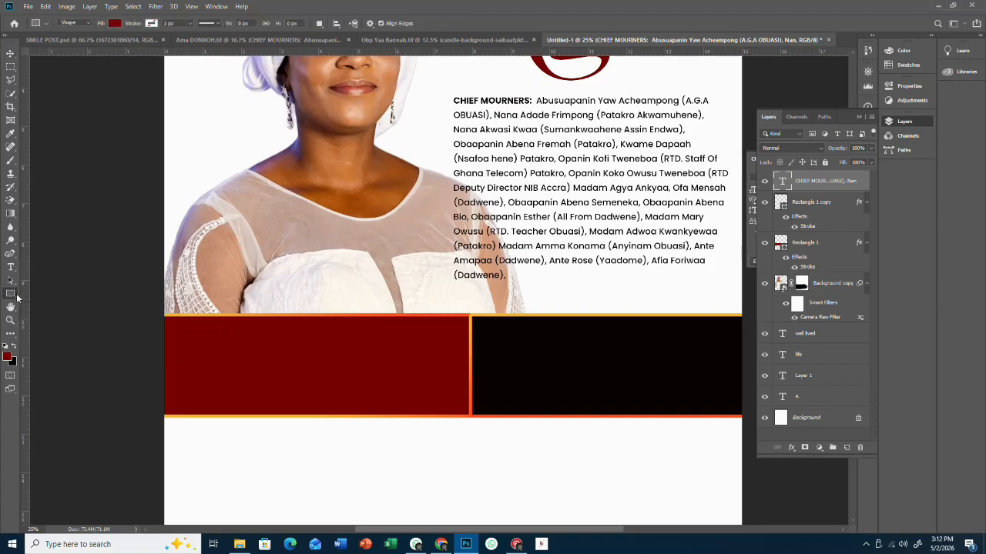
right_click(10, 293)
click(26, 300)
right_click(11, 297)
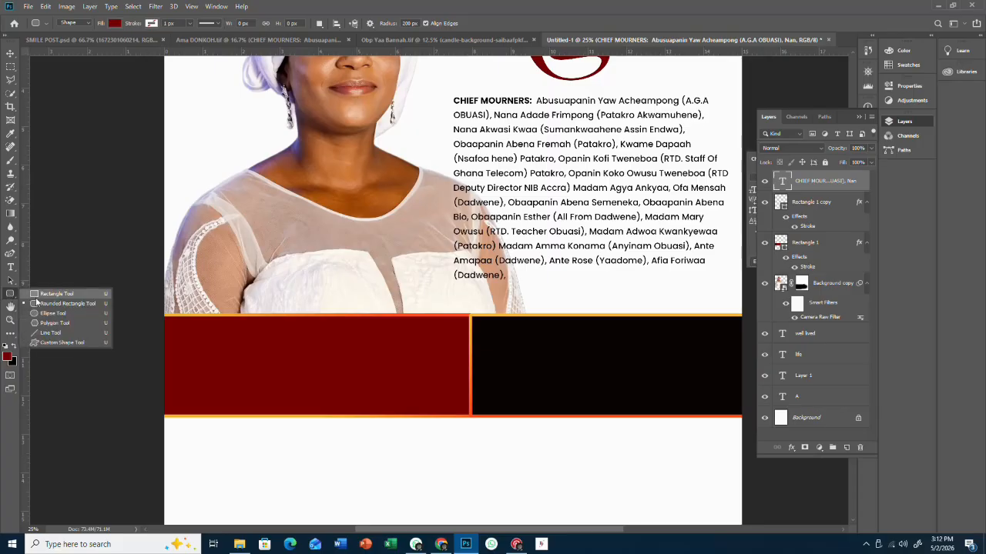
click(40, 296)
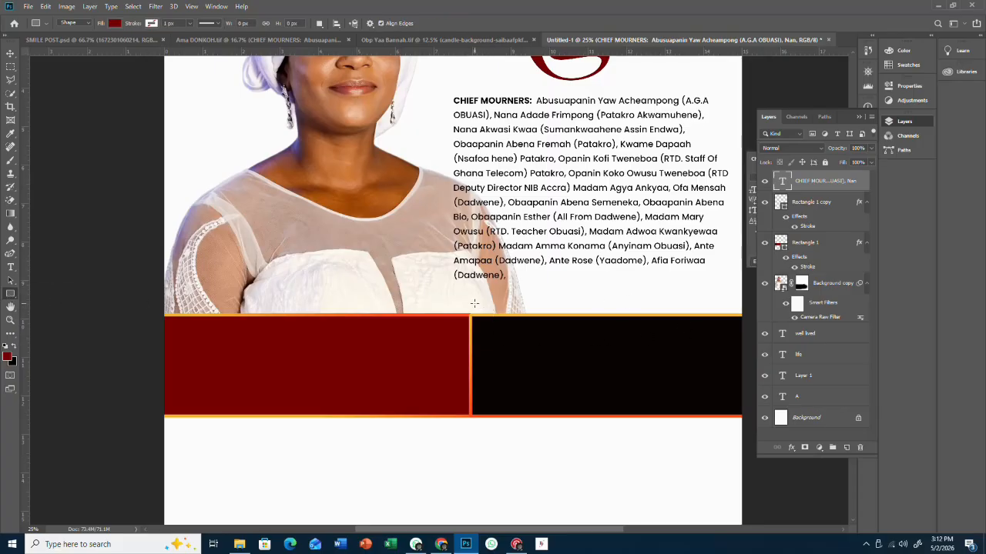
drag(445, 304, 710, 439)
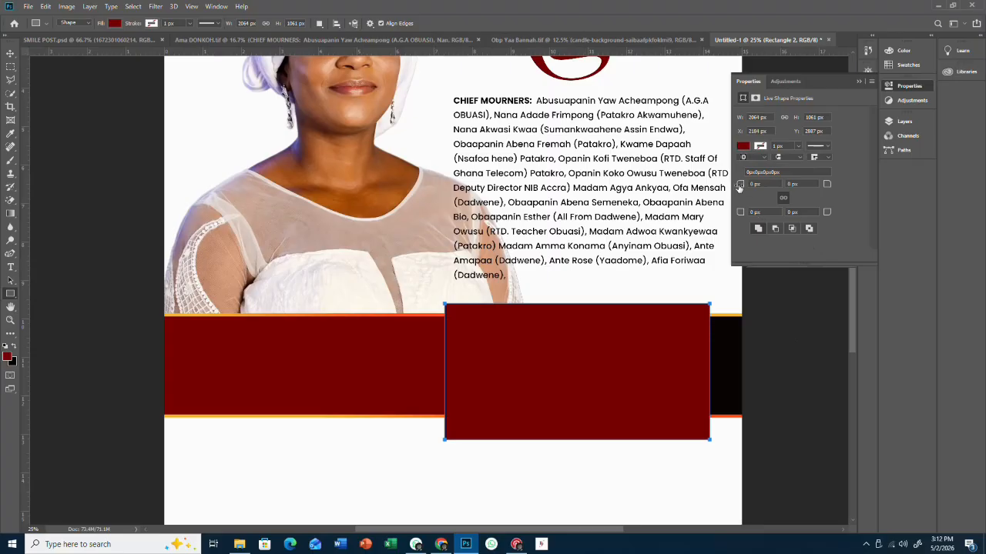
drag(745, 187, 828, 194)
key(Return)
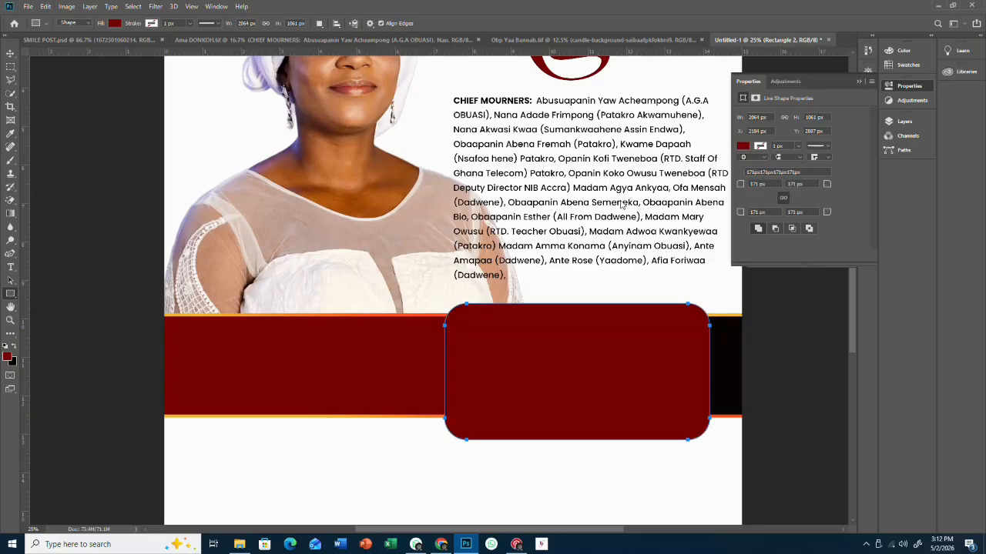
click(7, 52)
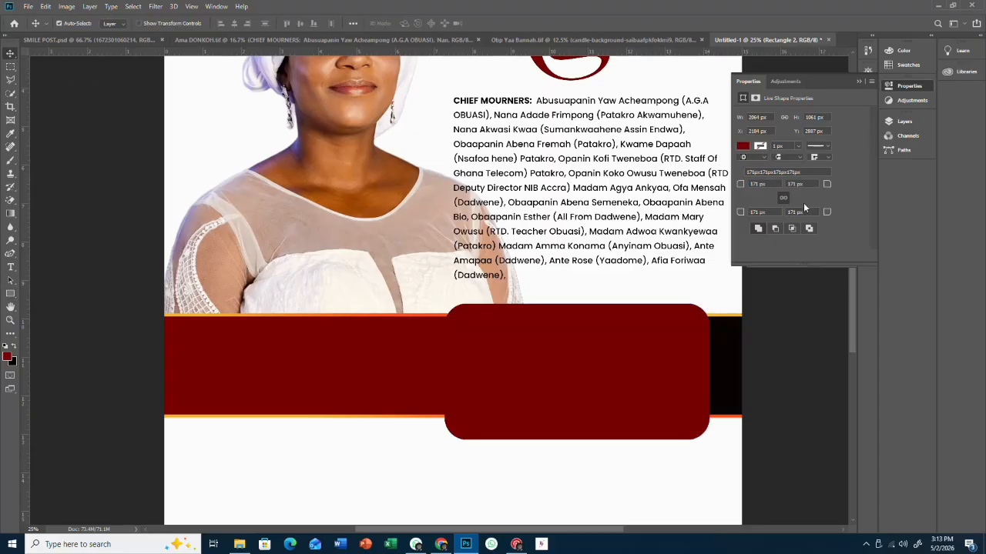
click(906, 121)
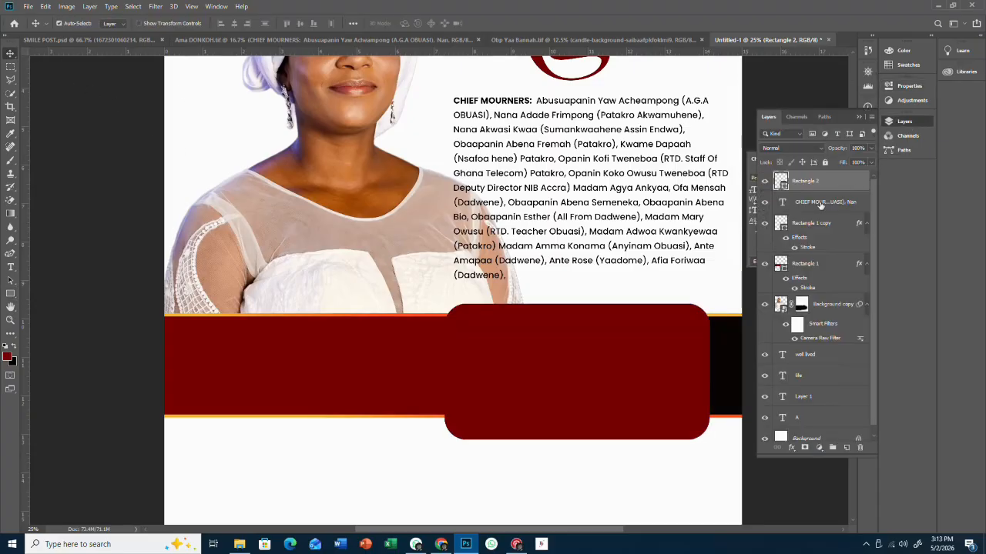
- Add a Gradient Overlay to the rounded box using a dark red-to-black preset
double_click(854, 182)
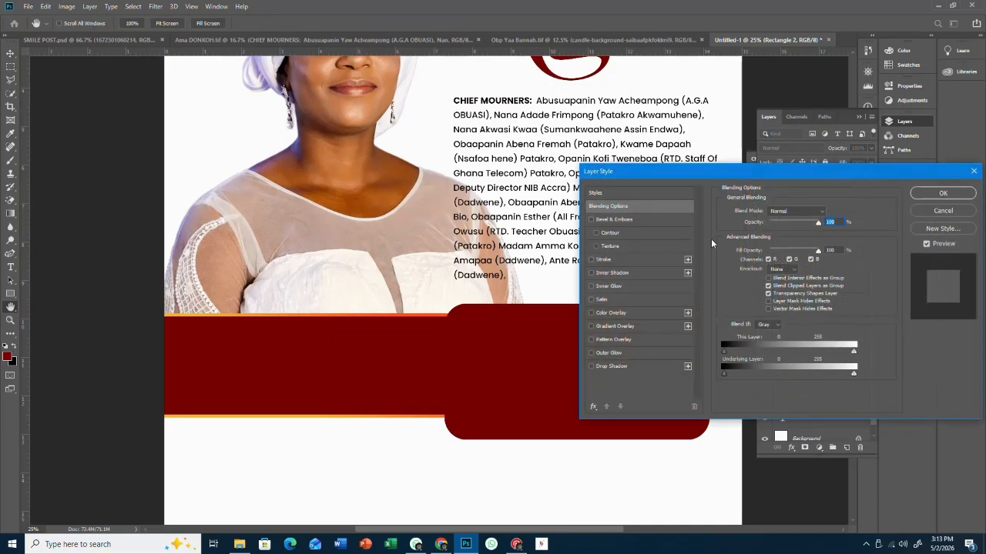
click(614, 326)
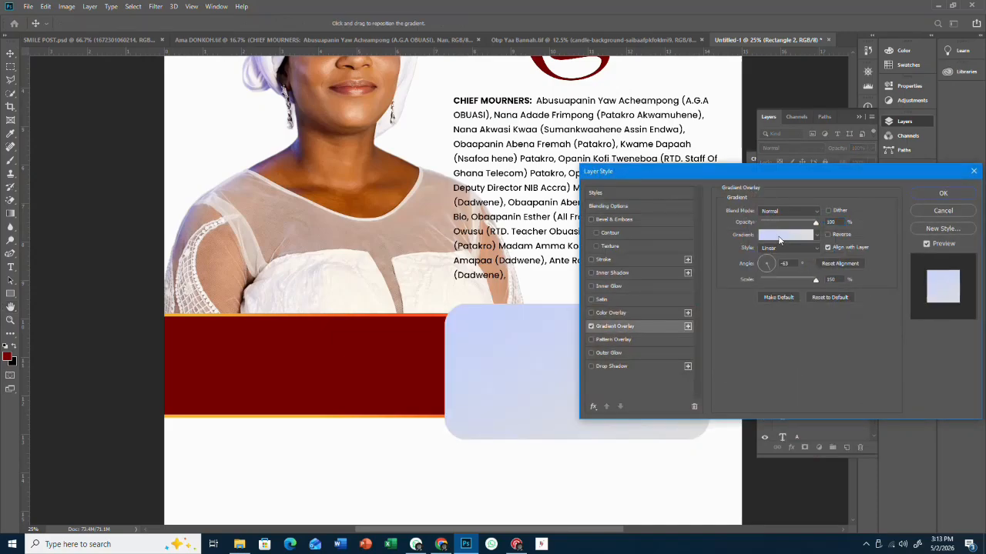
click(780, 235)
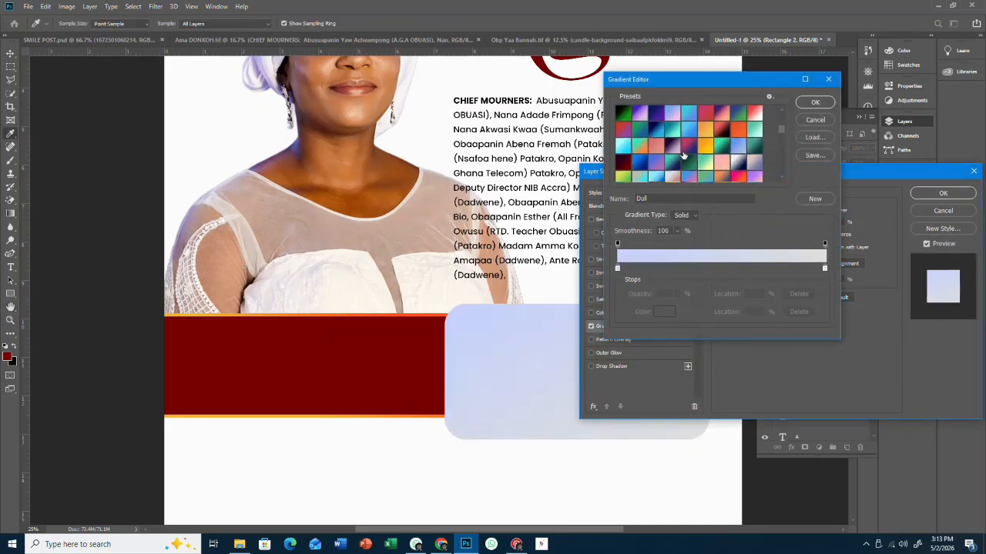
scroll(686, 154, down, 6)
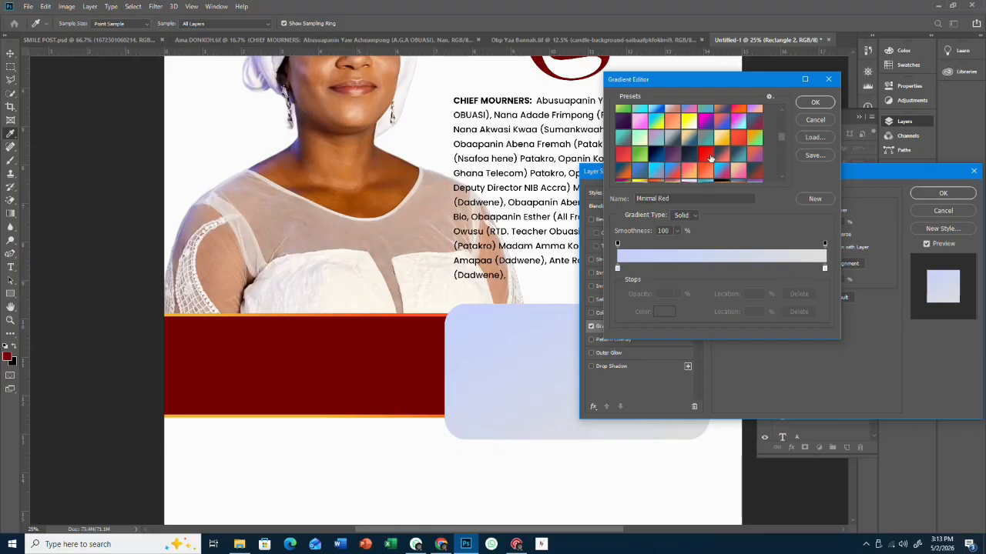
click(710, 157)
scroll(716, 157, down, 3)
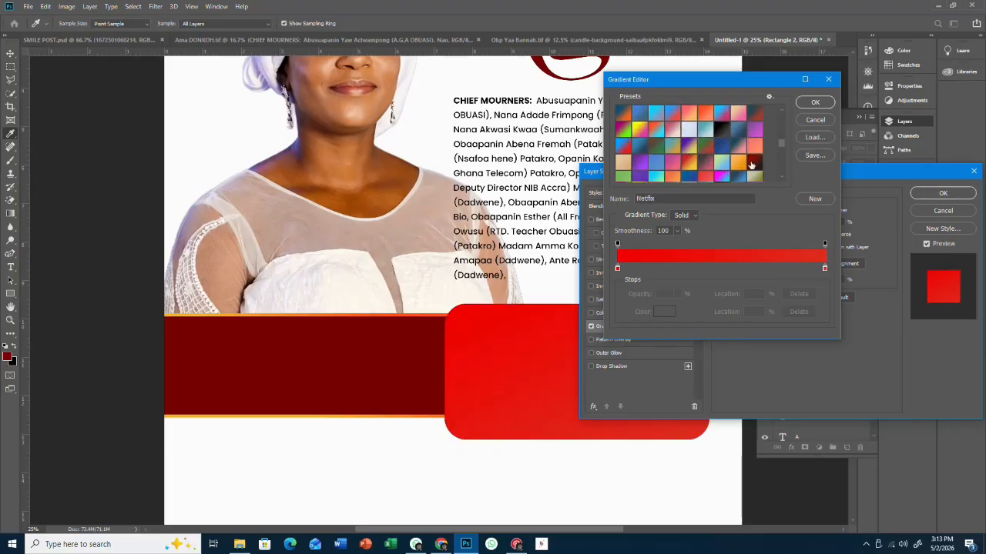
click(752, 165)
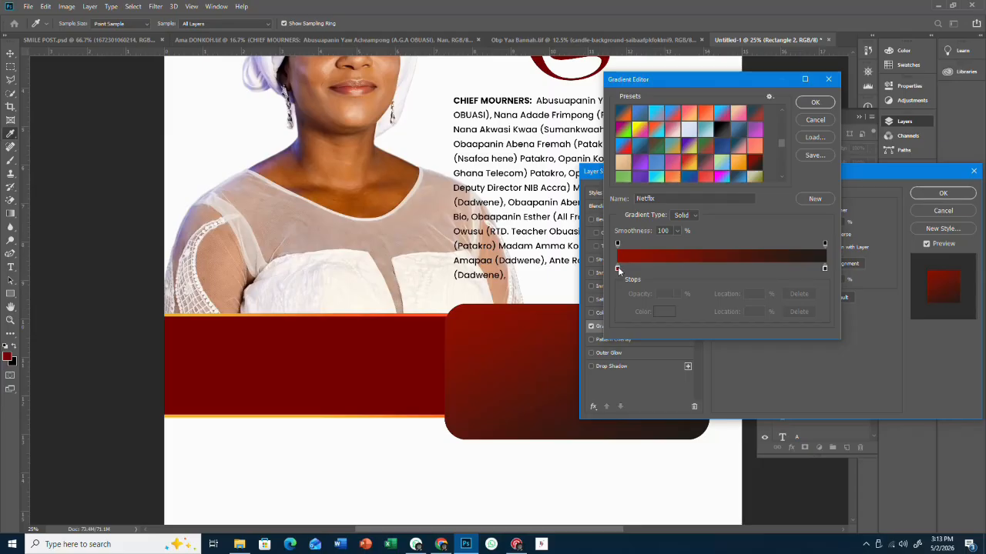
- Move the red stop to 5%, shift the midpoint, lighten the dark stop, and apply
drag(618, 267, 652, 268)
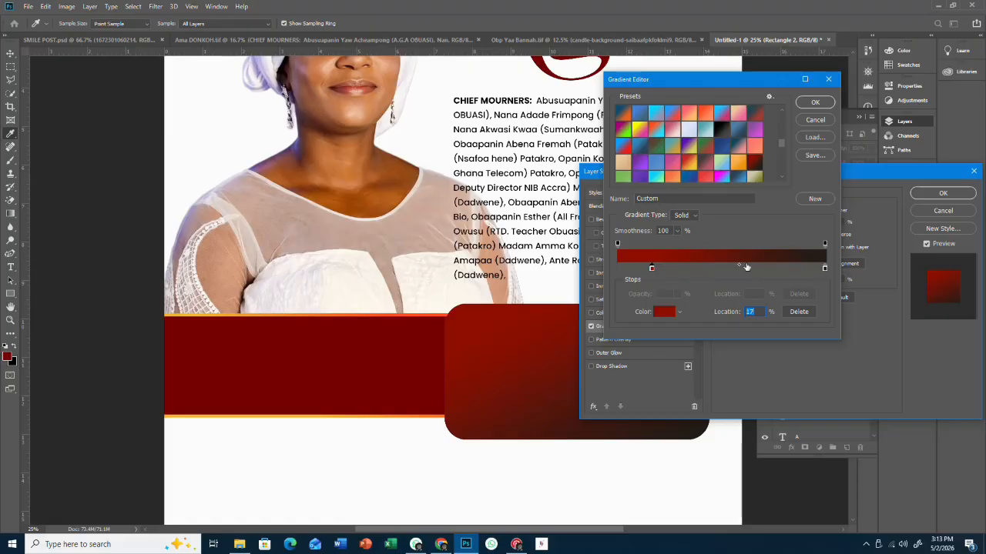
drag(746, 266, 789, 265)
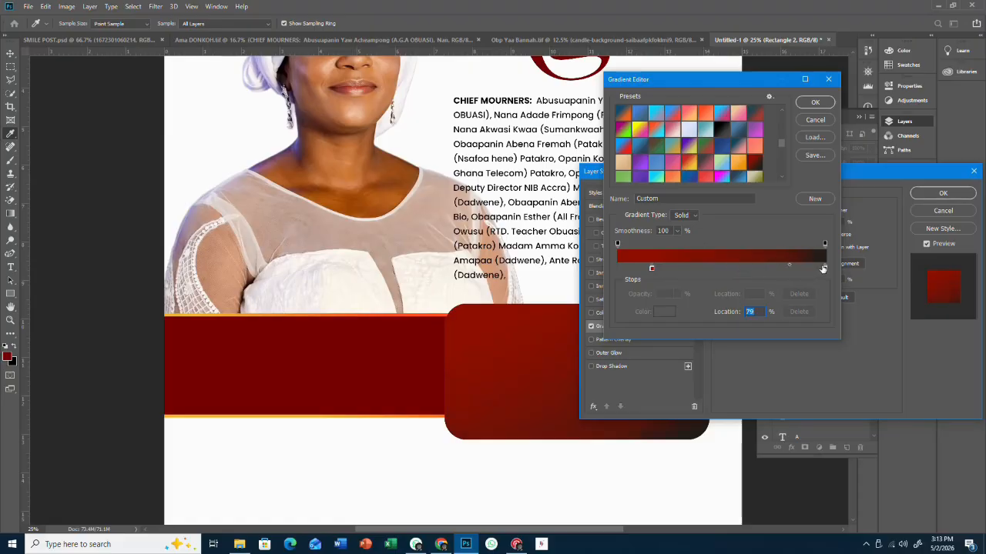
double_click(823, 266)
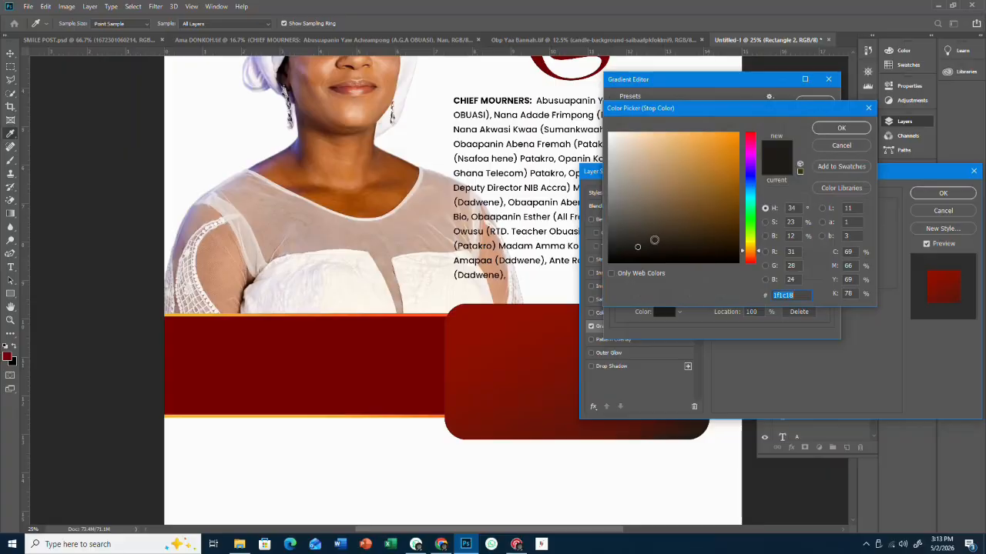
drag(651, 237, 620, 244)
click(841, 128)
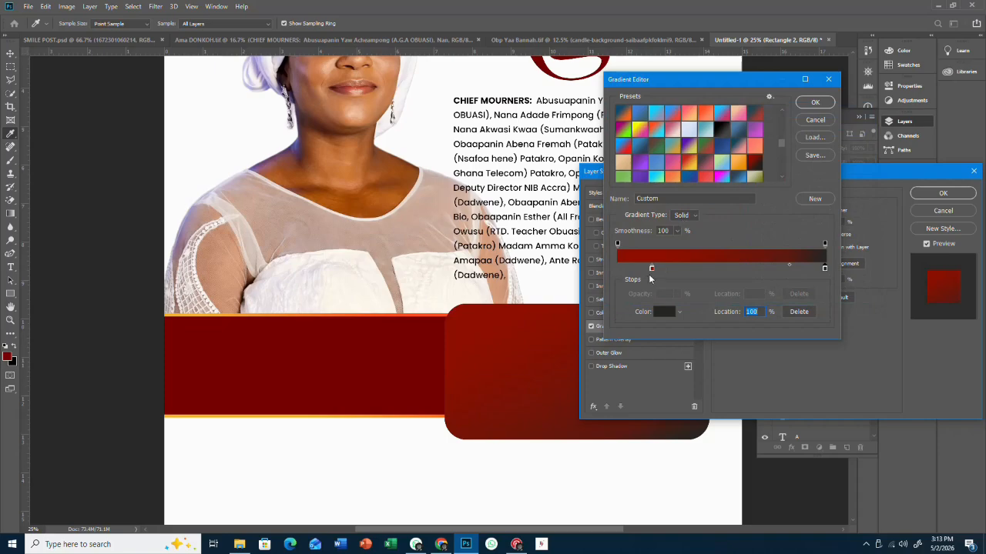
drag(651, 269, 626, 267)
click(816, 102)
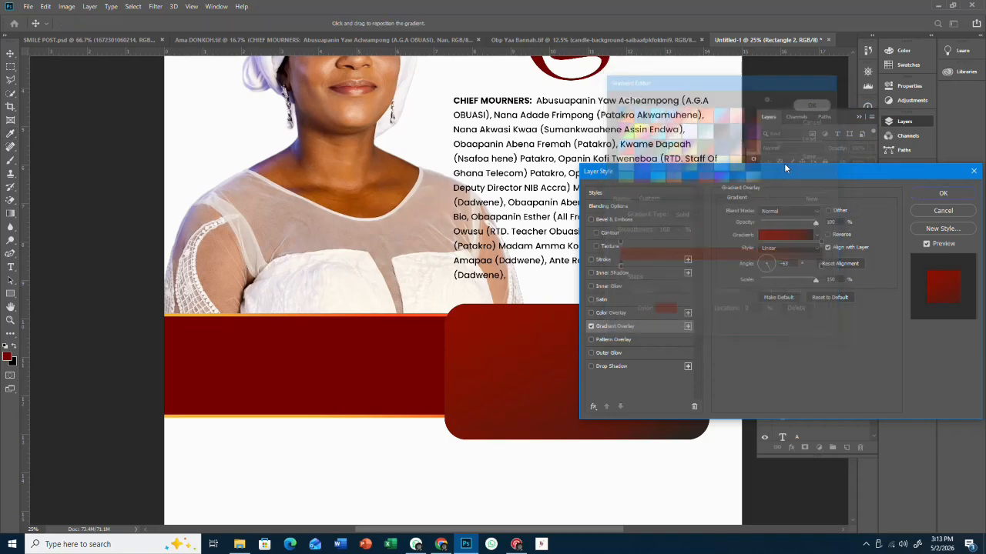
click(942, 193)
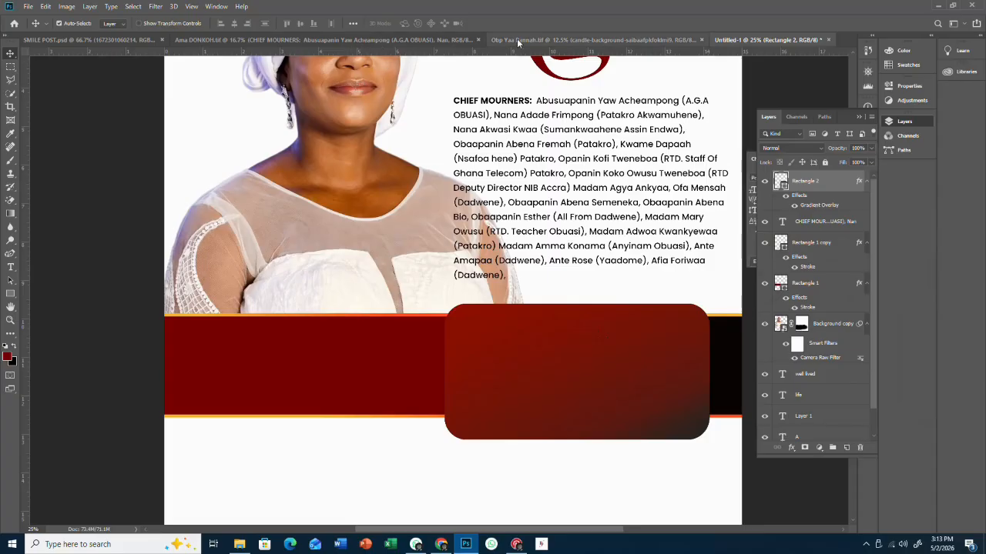
click(218, 40)
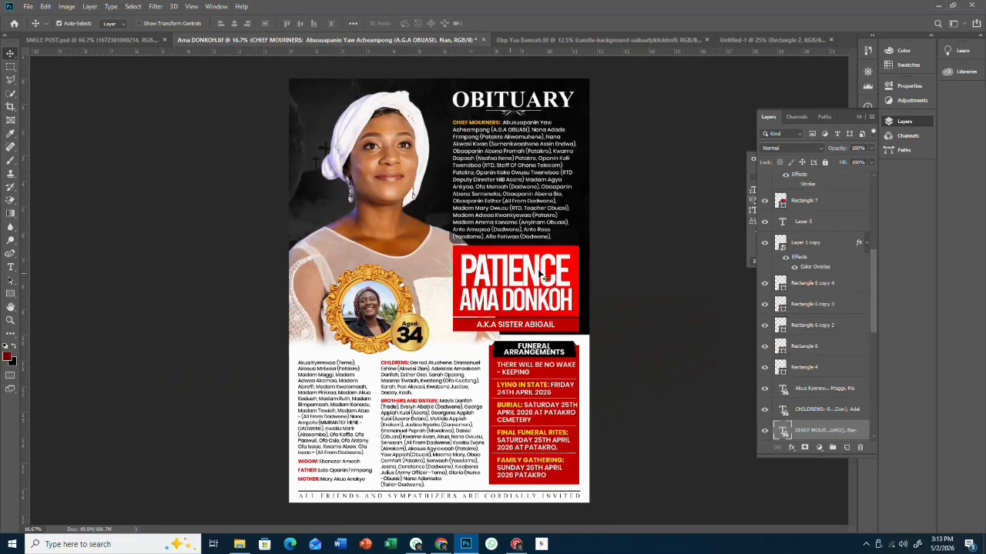
drag(539, 275, 549, 275)
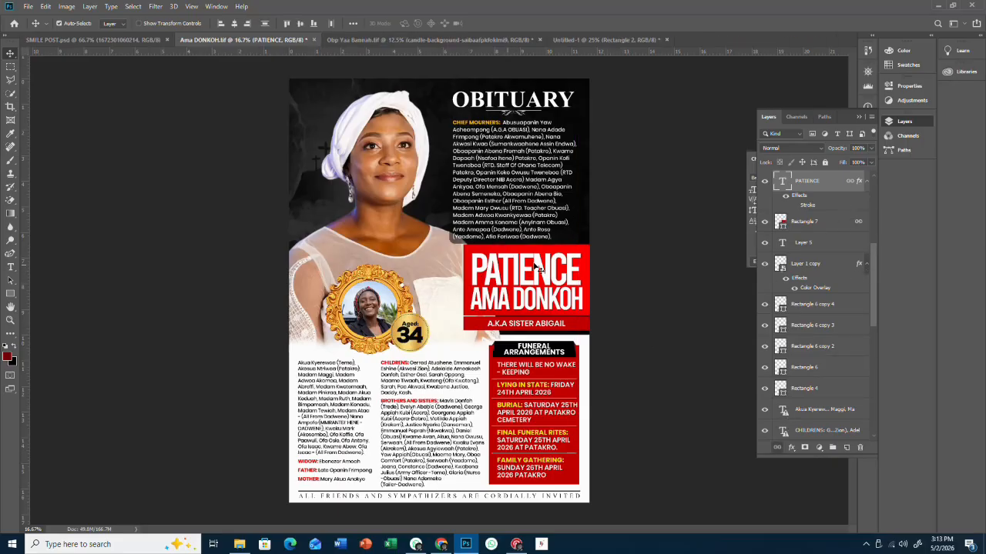
drag(536, 267, 610, 338)
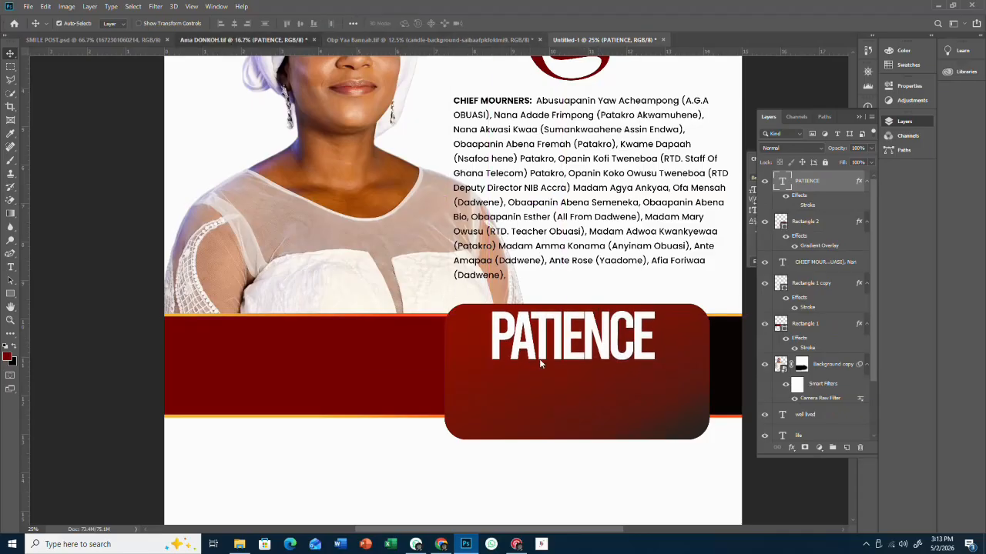
drag(540, 364, 551, 292)
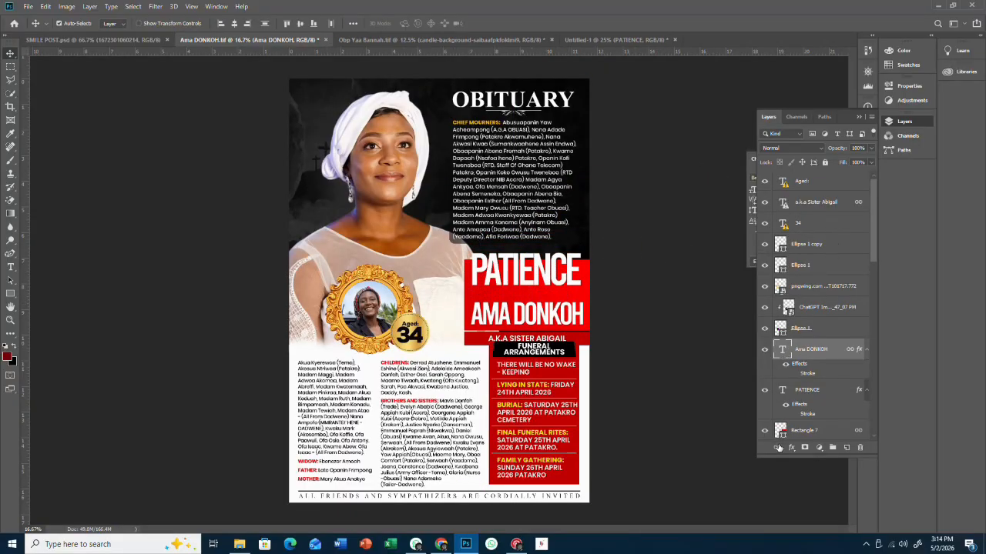
drag(539, 320, 593, 391)
drag(582, 355, 584, 361)
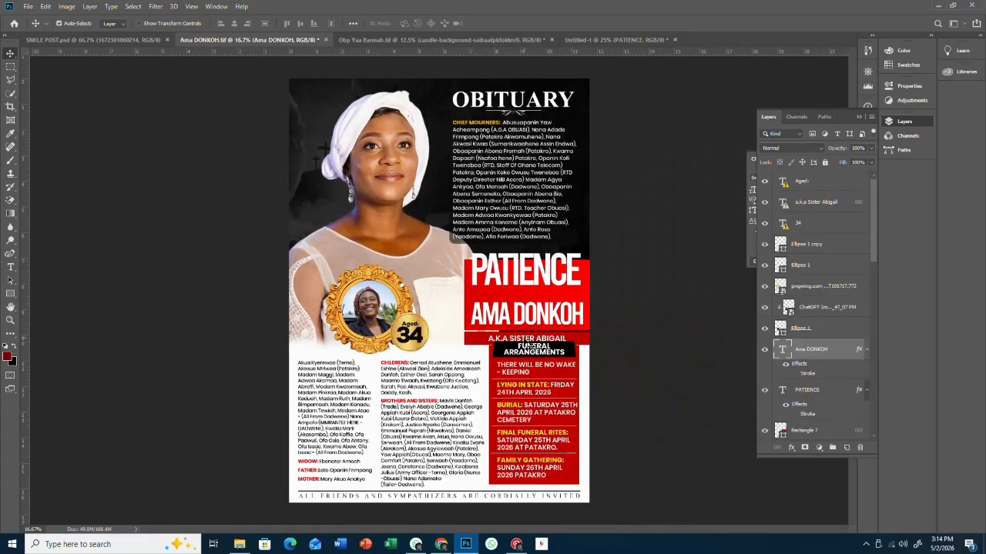
drag(530, 346, 537, 336)
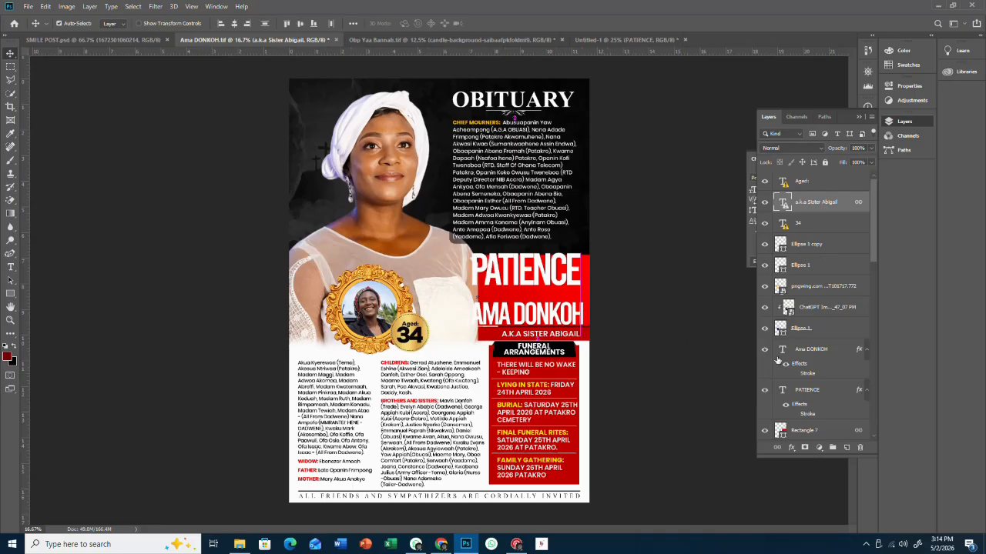
drag(531, 337, 578, 419)
double_click(523, 423)
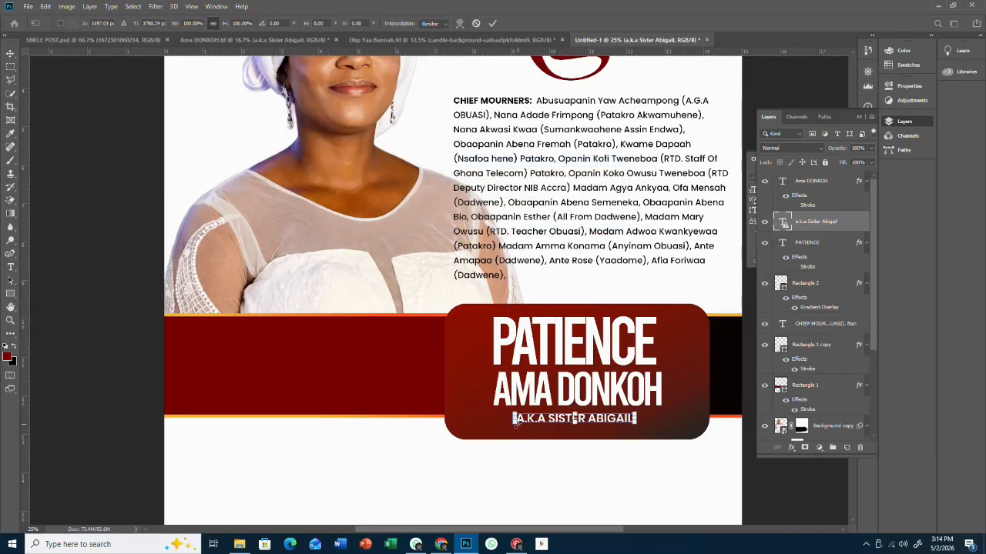
drag(516, 423, 487, 433)
drag(636, 428, 663, 432)
key(Return)
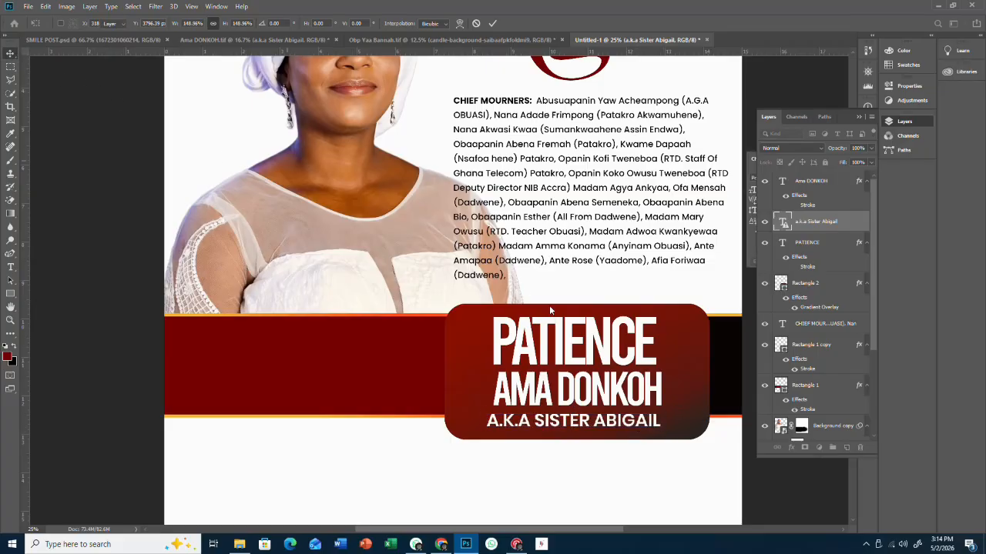
click(10, 293)
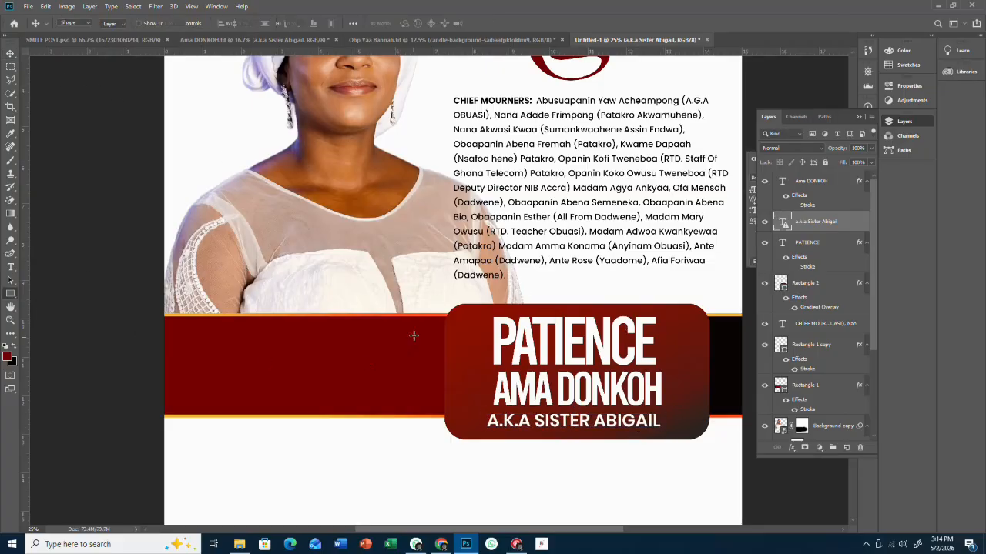
- Frame the three names with a no-fill rectangle with a 10 px white stroke, then rasterize it
drag(469, 308, 687, 435)
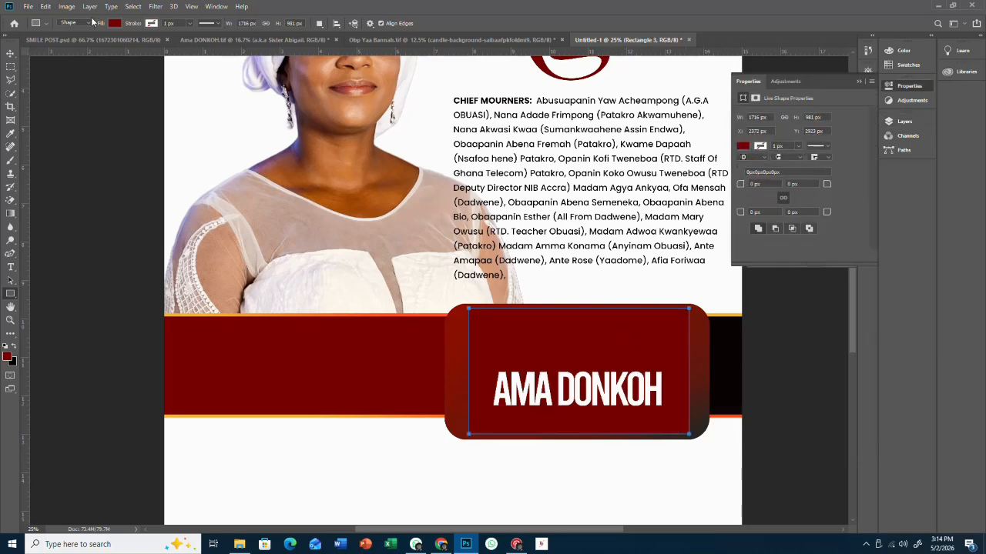
click(114, 24)
click(71, 43)
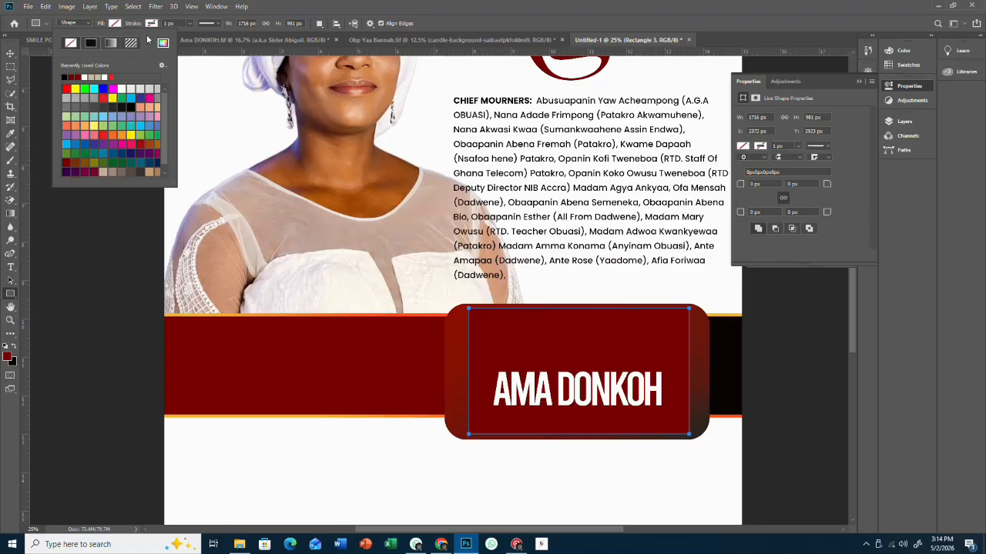
click(122, 76)
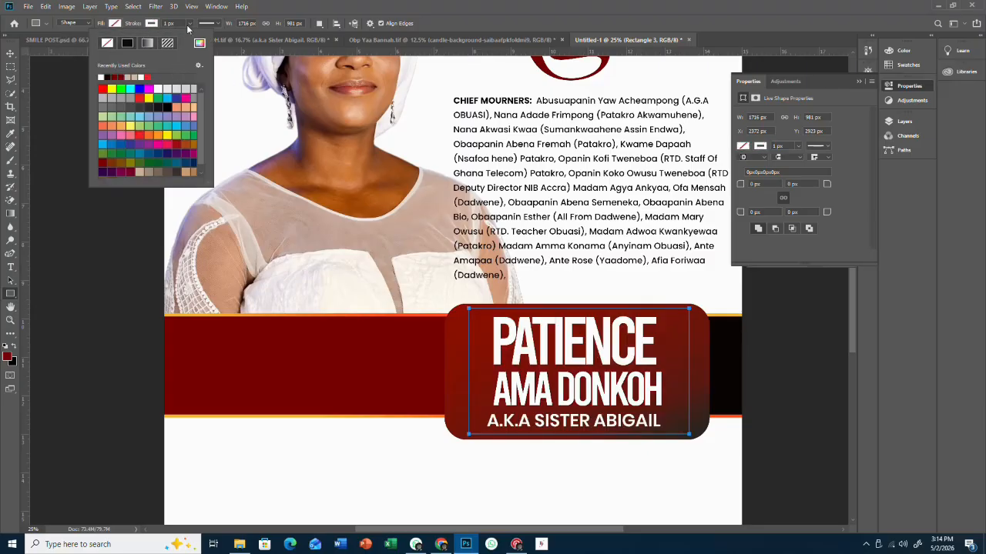
click(189, 25)
drag(190, 35, 193, 36)
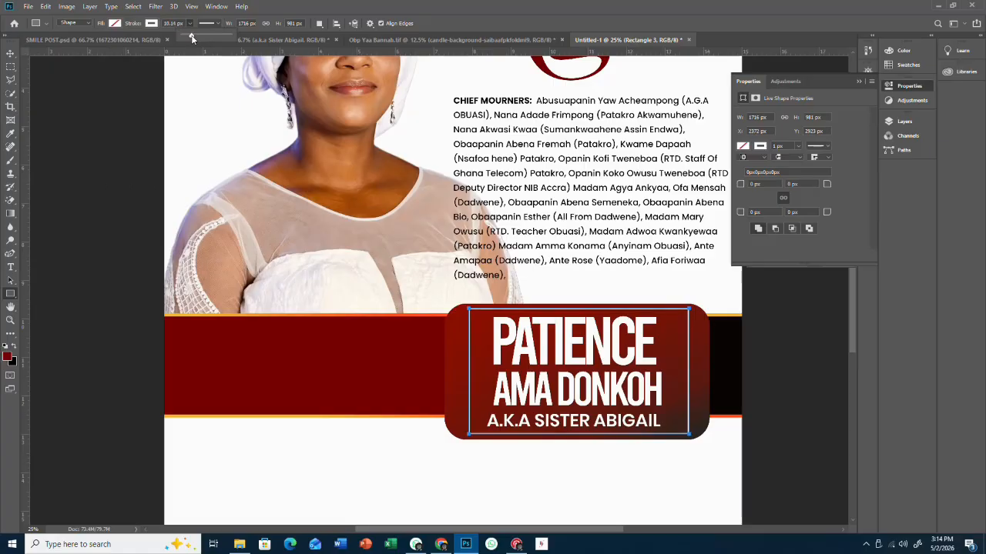
click(10, 54)
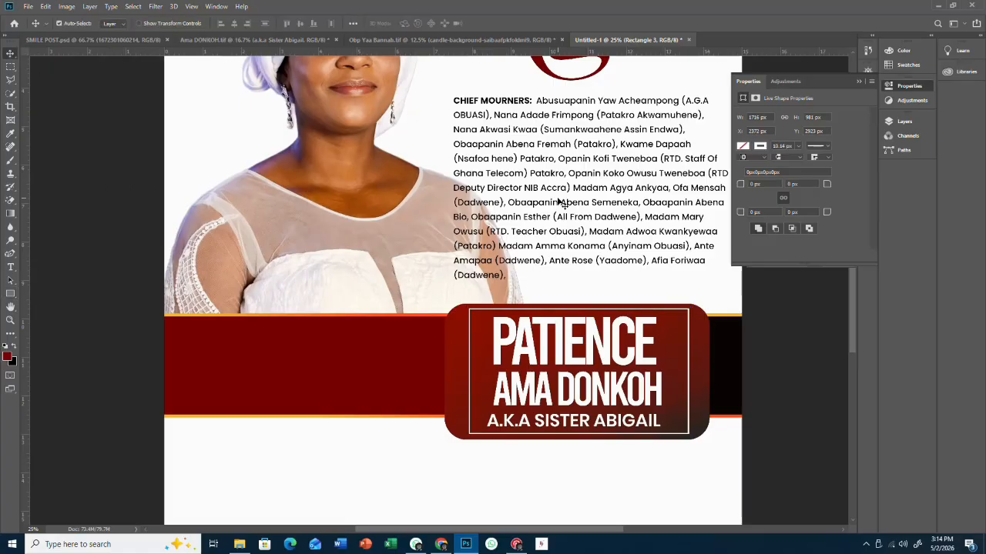
click(902, 122)
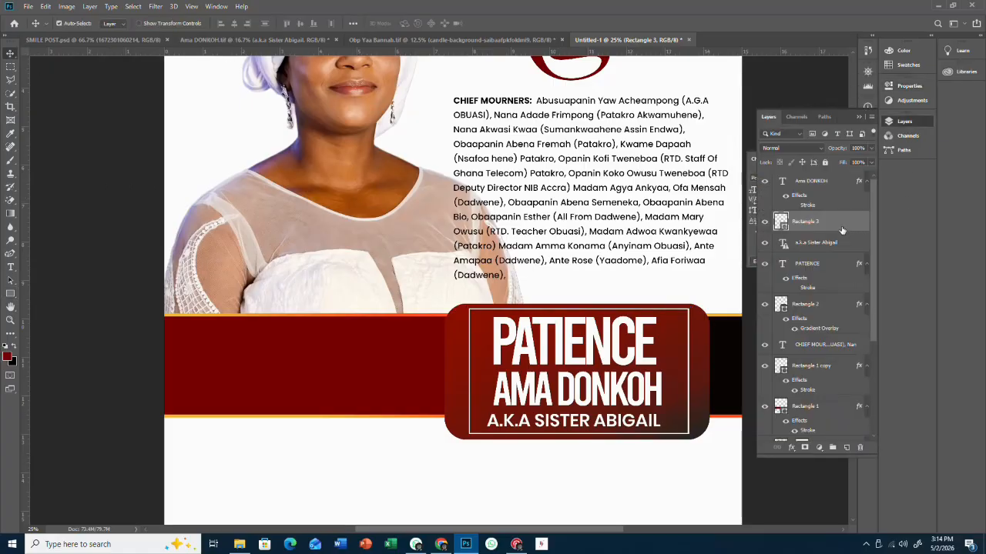
right_click(841, 230)
click(864, 257)
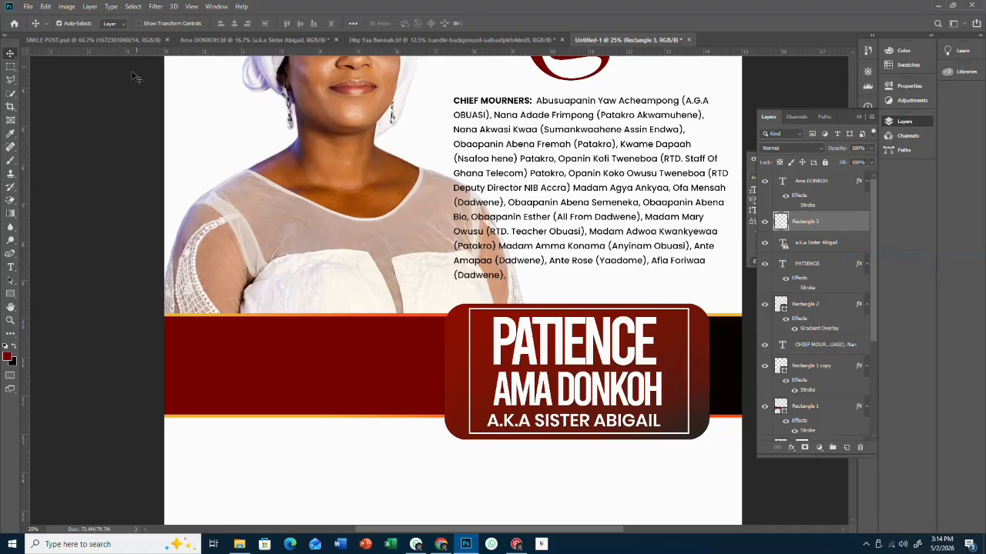
- Erase the frame's top-left section and the middle of its bottom edge using marquee selections
key(m)
drag(444, 291, 595, 384)
key(Delete)
key(ctrl+d)
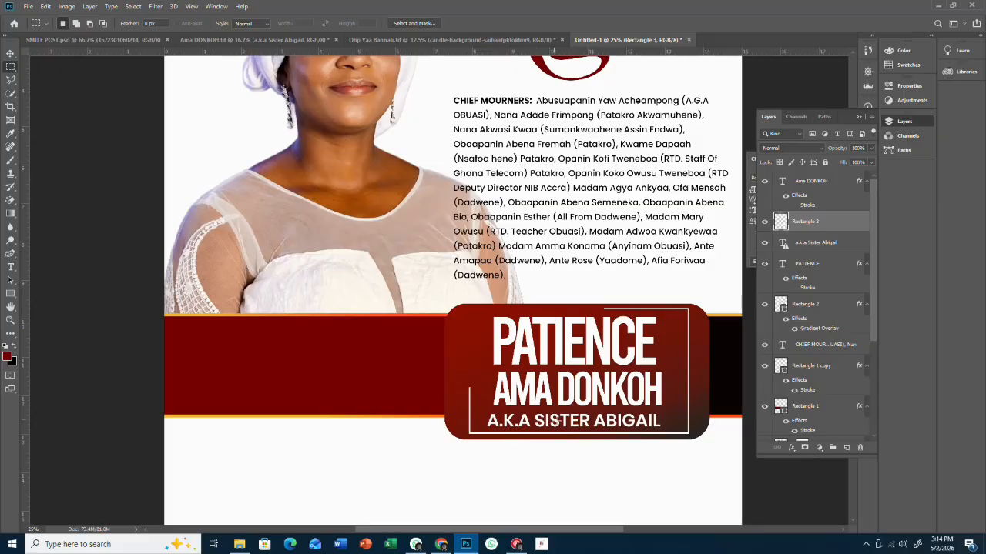
drag(557, 421, 651, 456)
key(Delete)
click(9, 54)
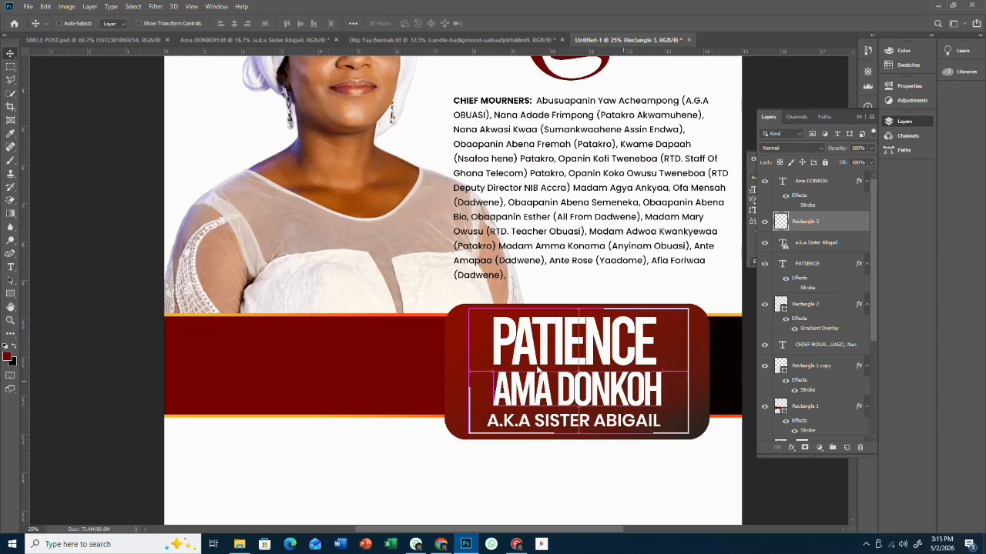
- Attempt saving as 'funeral poster' in Design, declining replacement and cancelling the TIFF options
key(ctrl+shift+s)
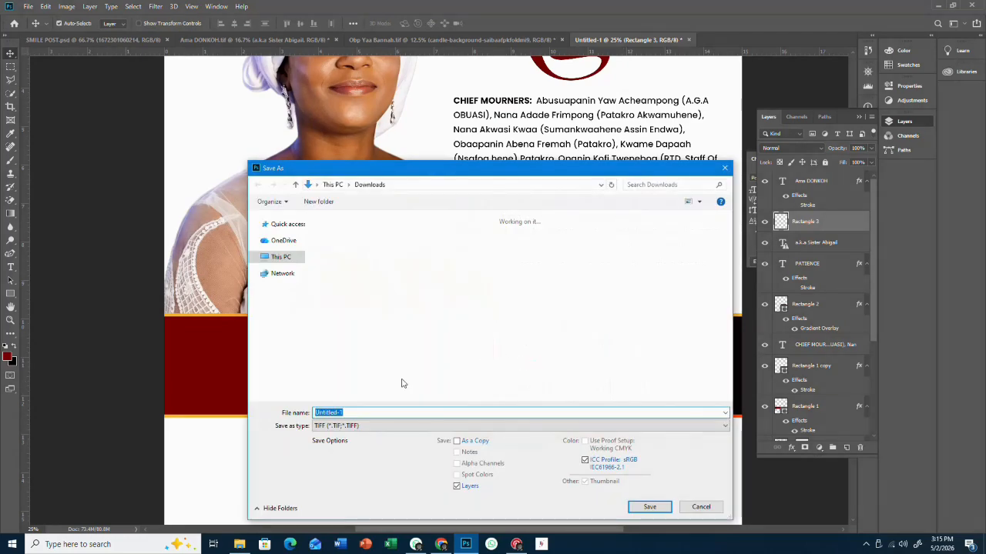
text(fu)
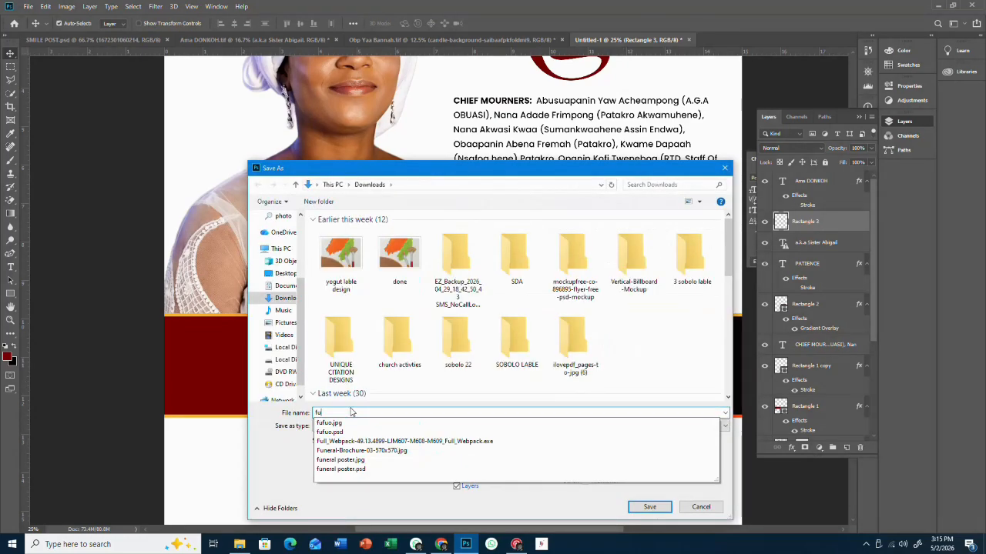
text(neral psost)
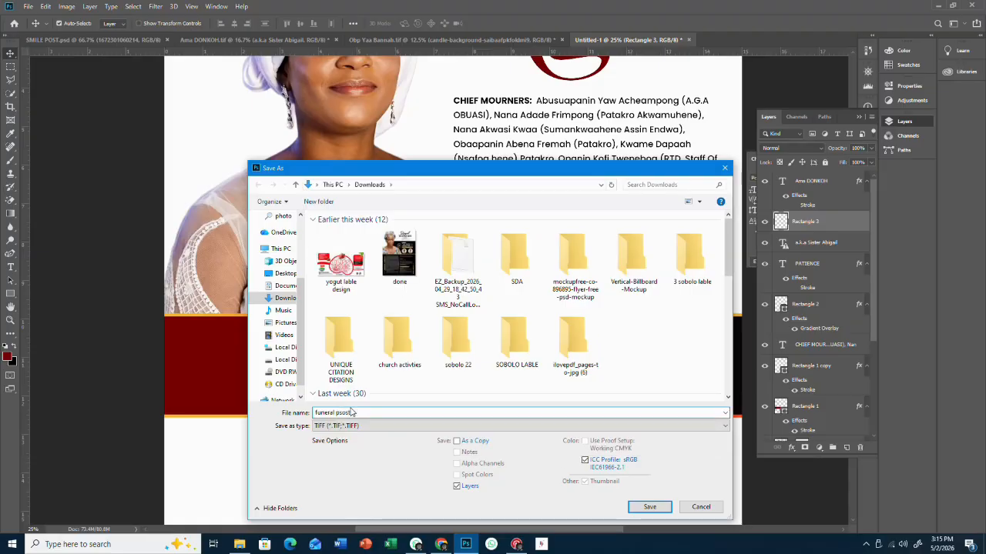
key(BackSpace)
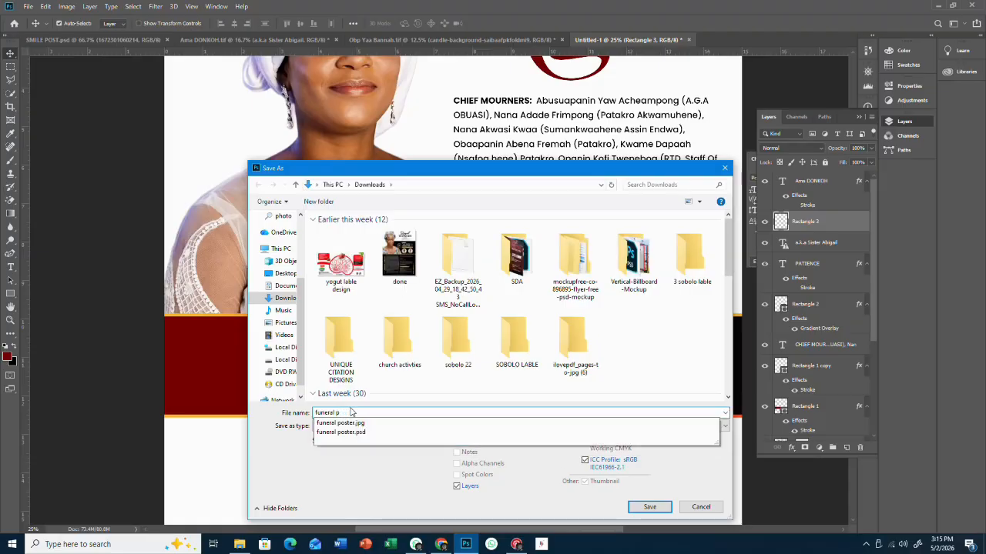
text(oster)
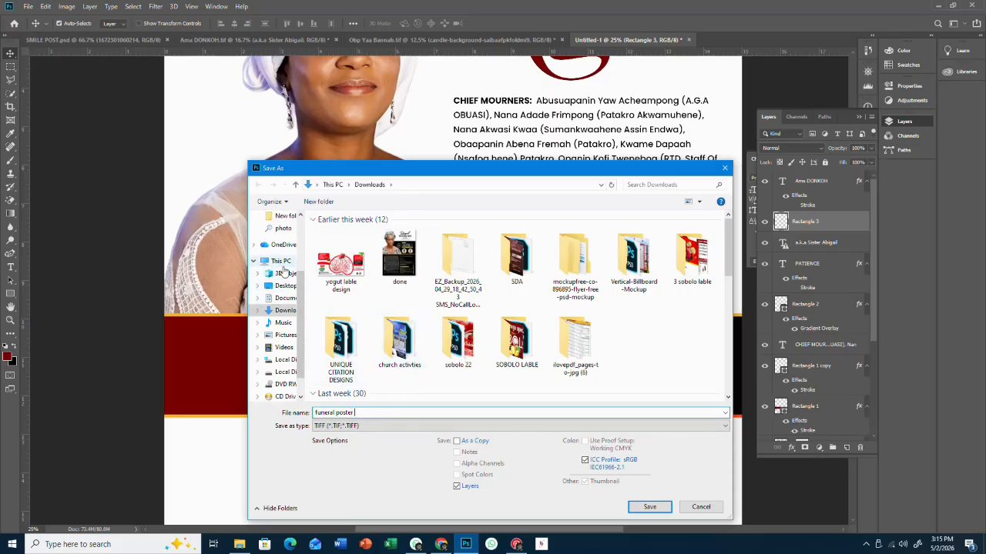
scroll(282, 254, up, 2)
scroll(282, 250, up, 1)
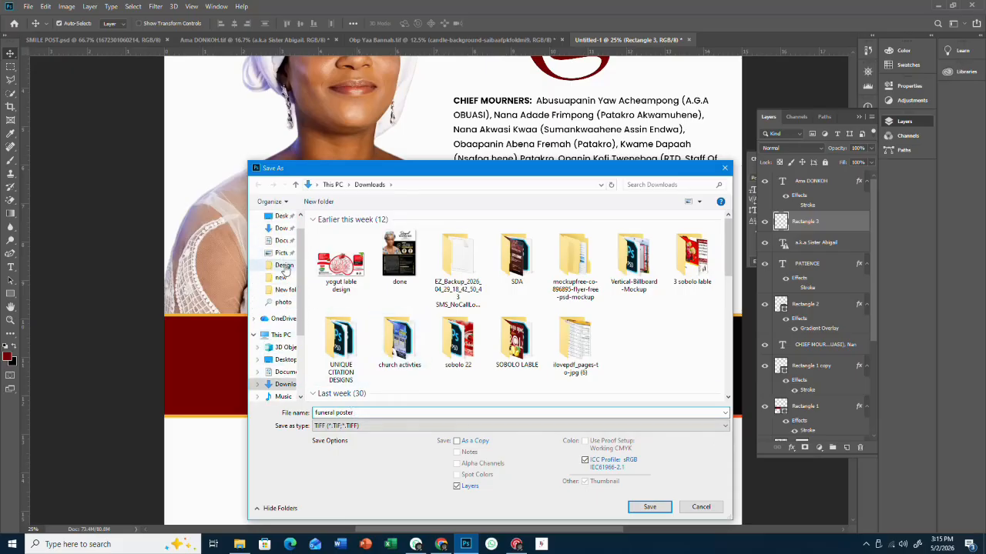
click(283, 264)
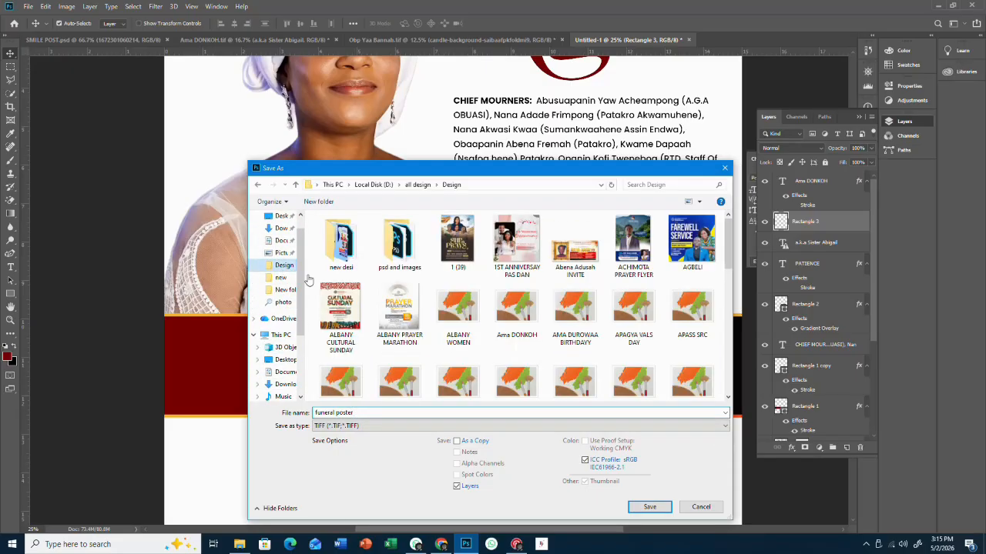
click(647, 507)
click(553, 273)
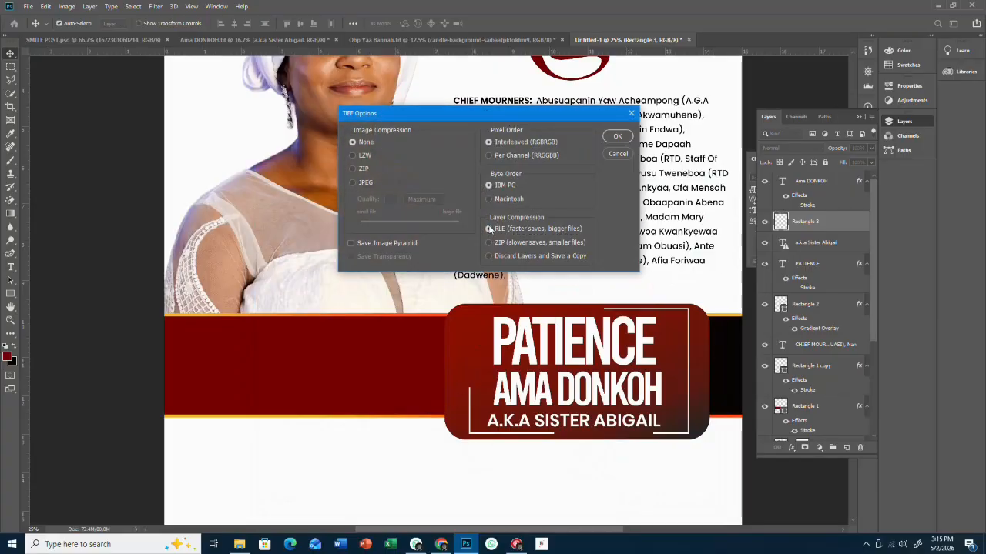
click(620, 154)
click(28, 6)
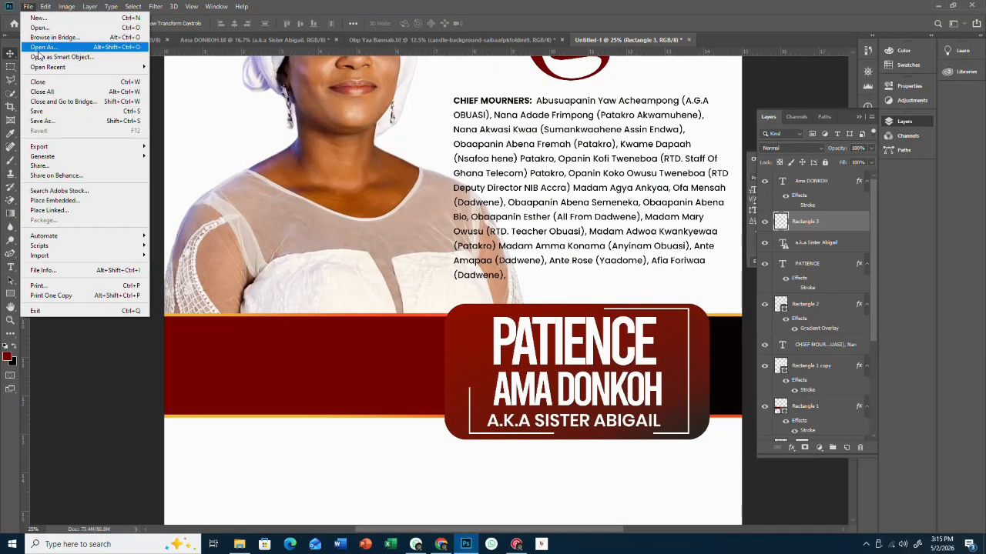
click(36, 122)
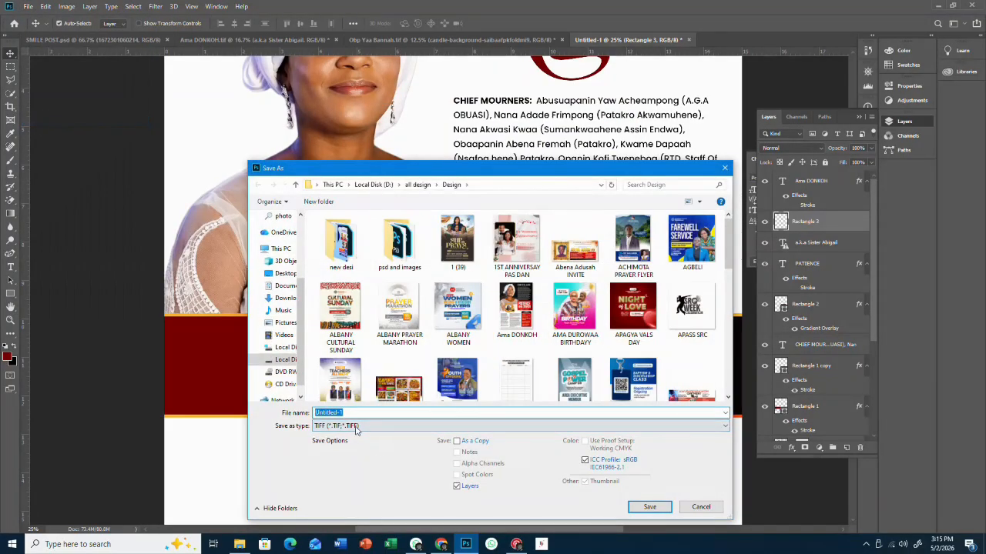
text(new )
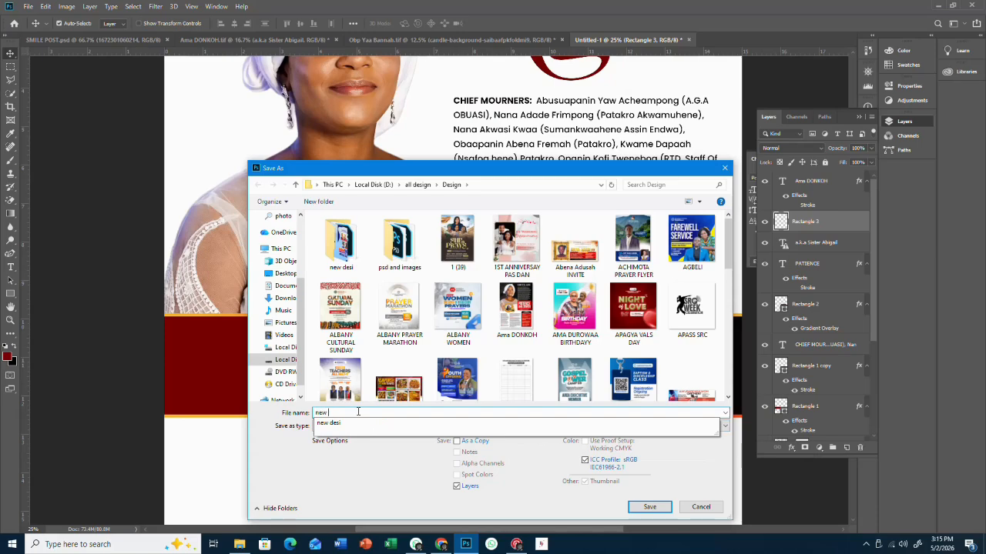
text(funeral poster)
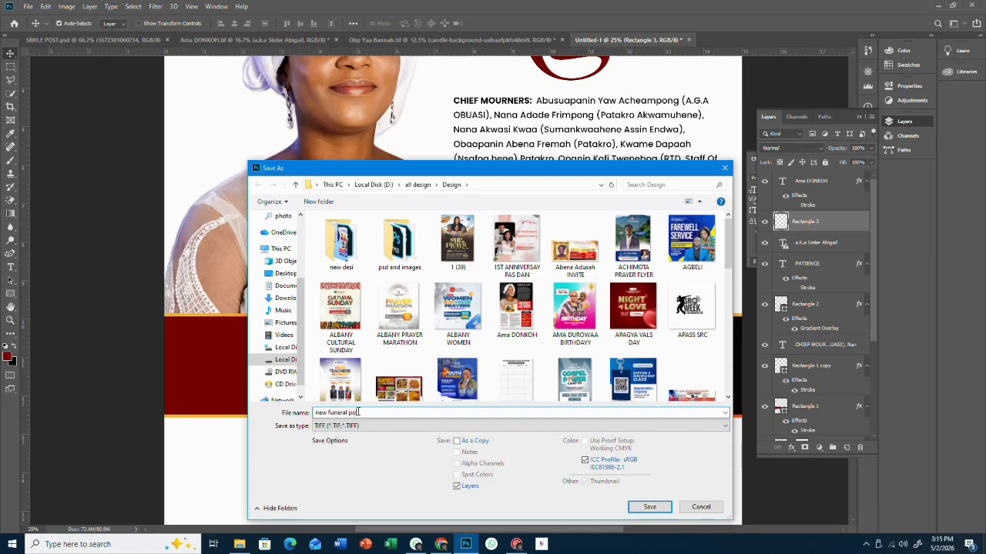
click(649, 506)
click(621, 137)
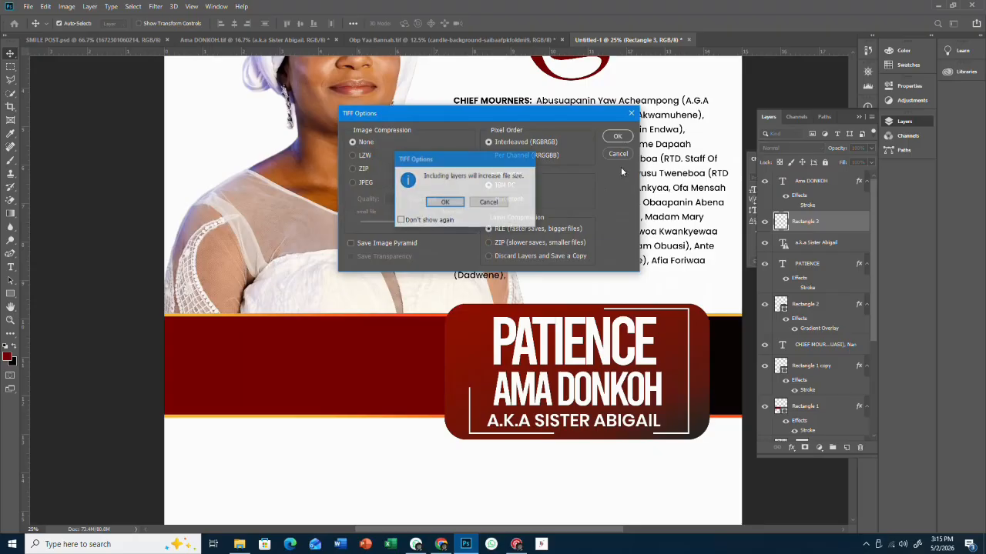
click(445, 202)
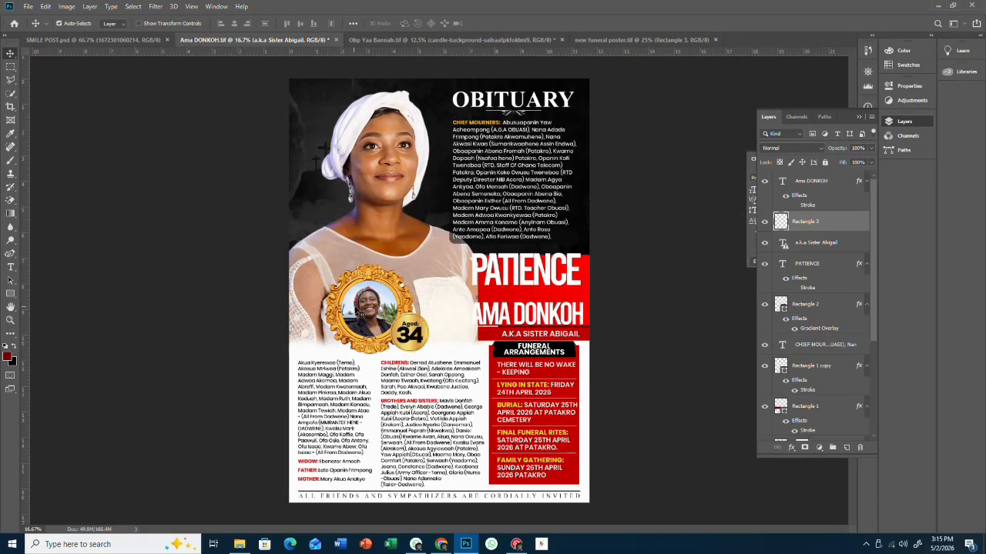
click(367, 279)
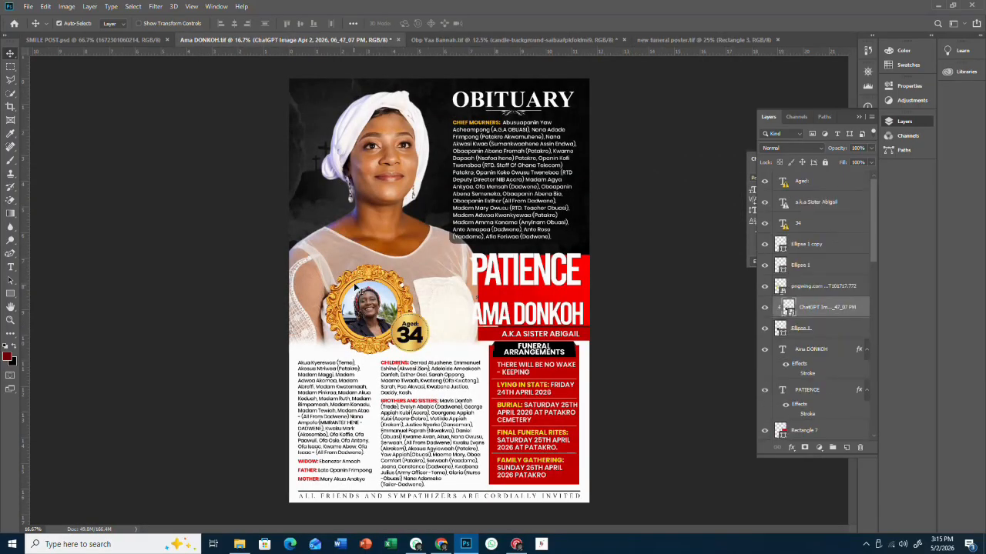
drag(350, 282, 355, 289)
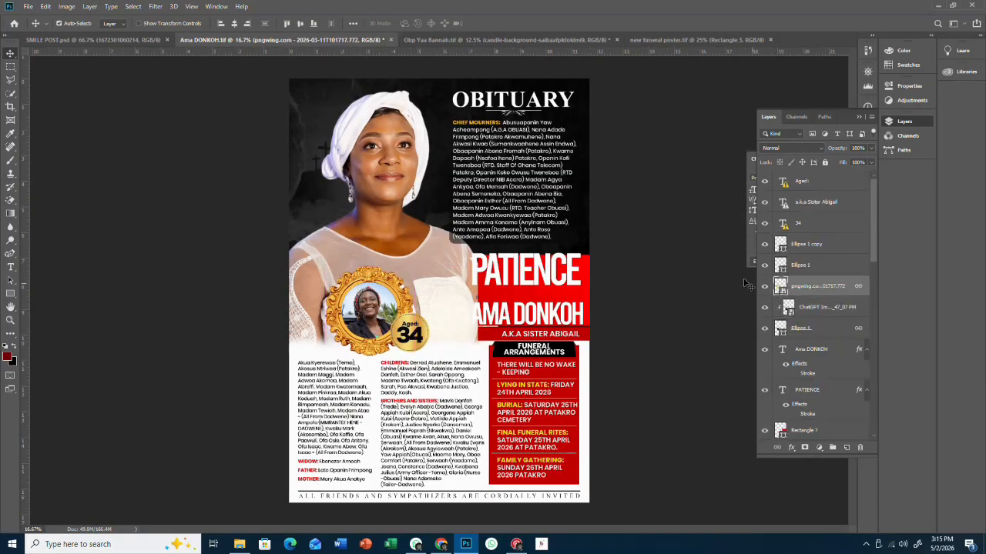
- Copy the pngwing, ChatGPT image and Ellipse 1 layers (framed portrait) into the new funeral poster
shift+click(837, 310)
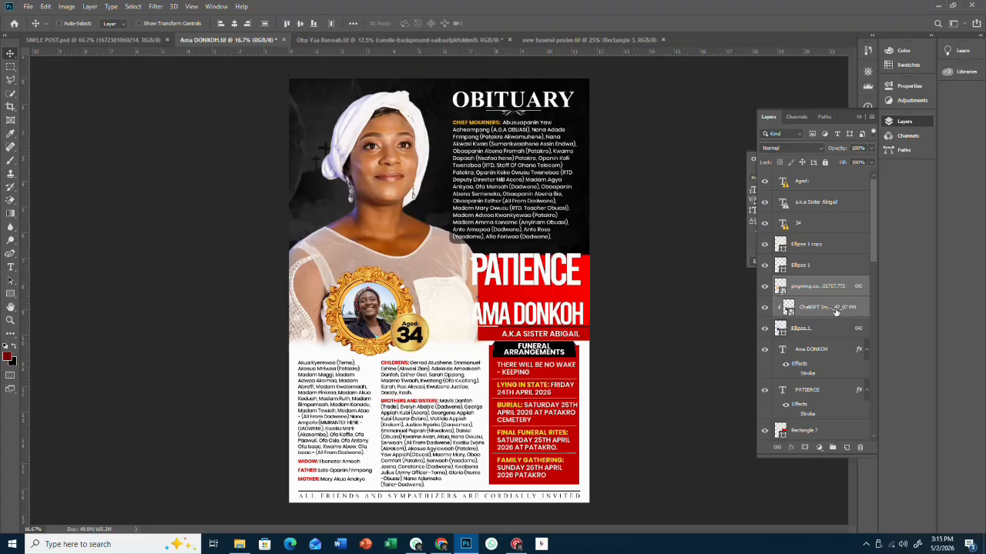
shift+click(823, 331)
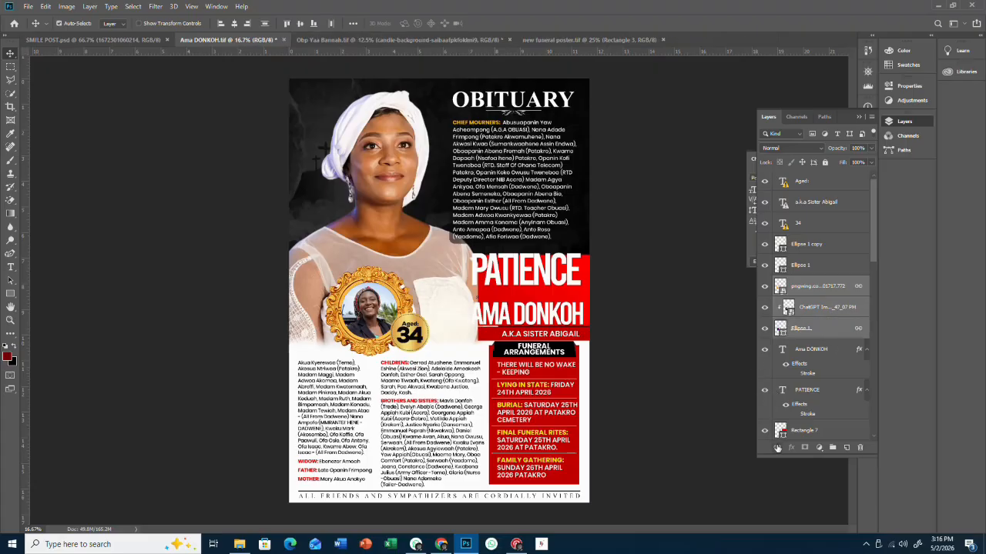
drag(380, 312, 298, 365)
- Enlarge the framed portrait to about 141% and place it on the band's left end
key(ctrl+t)
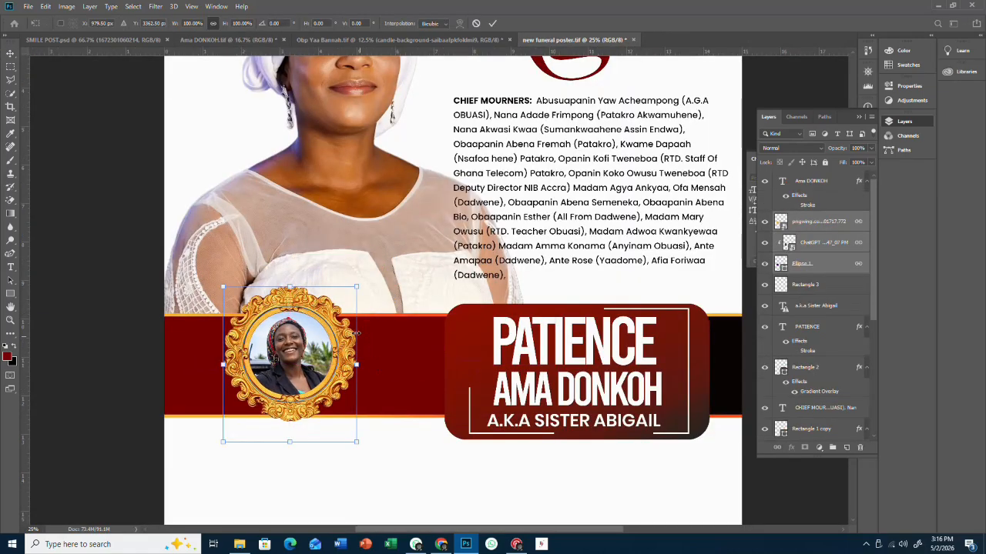
drag(356, 286, 414, 250)
drag(372, 325, 350, 360)
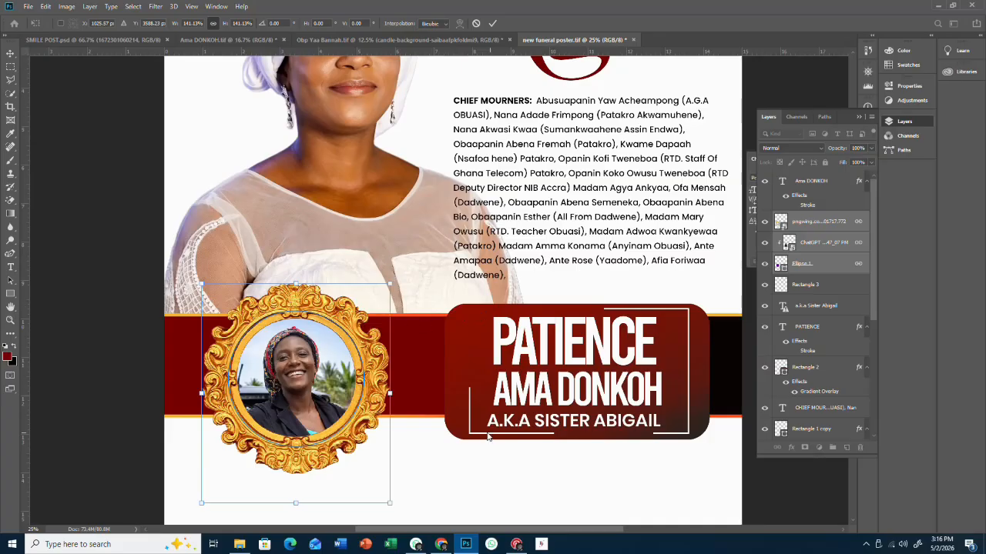
click(492, 23)
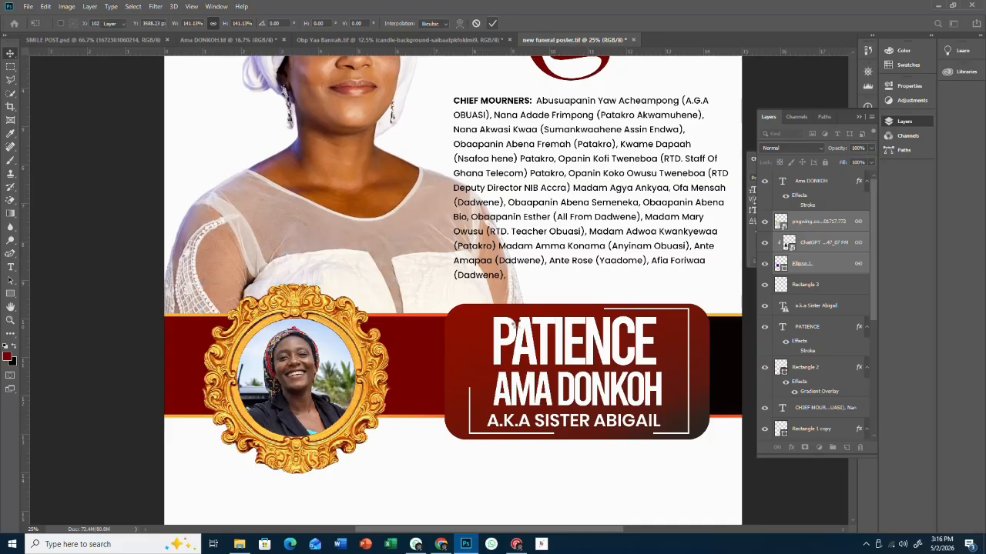
scroll(539, 372, down, 3)
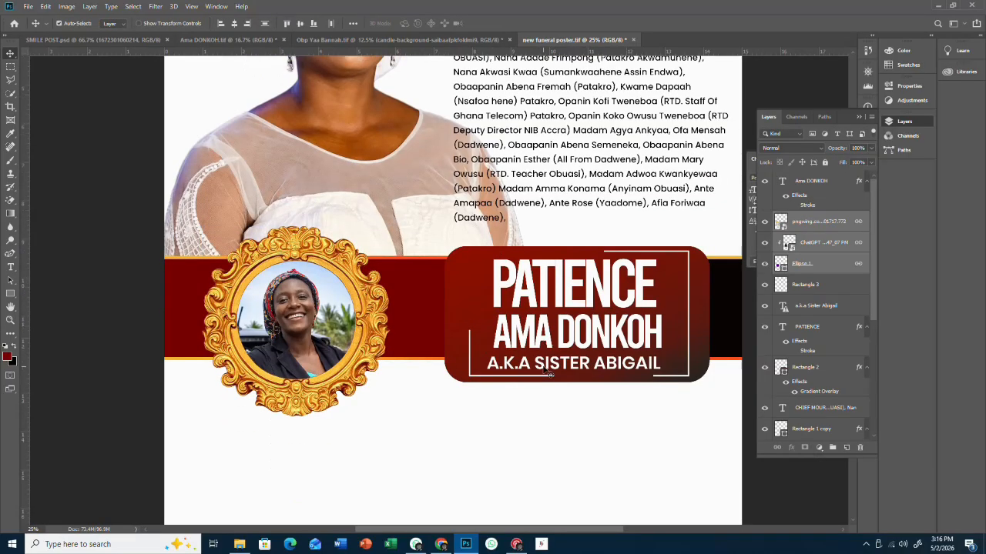
scroll(544, 371, down, 3)
key(ctrl+minus)
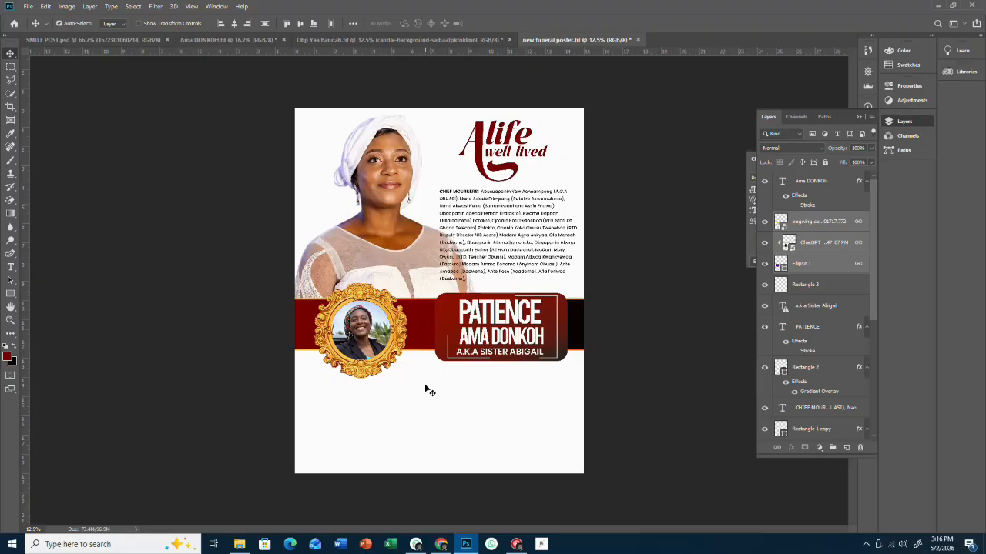
- Draw a rectangle over the poster's lower area, above the Background layer
right_click(342, 392)
click(358, 395)
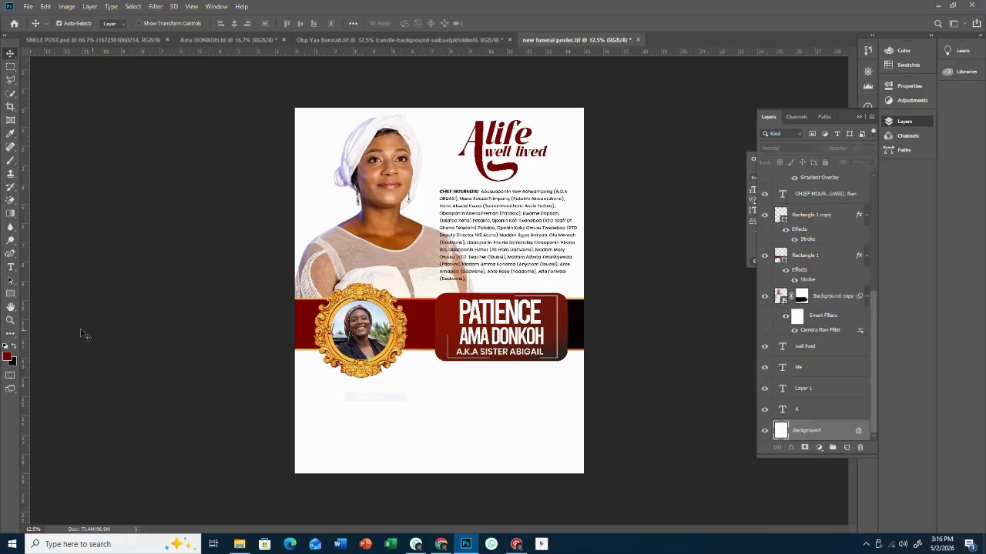
click(10, 293)
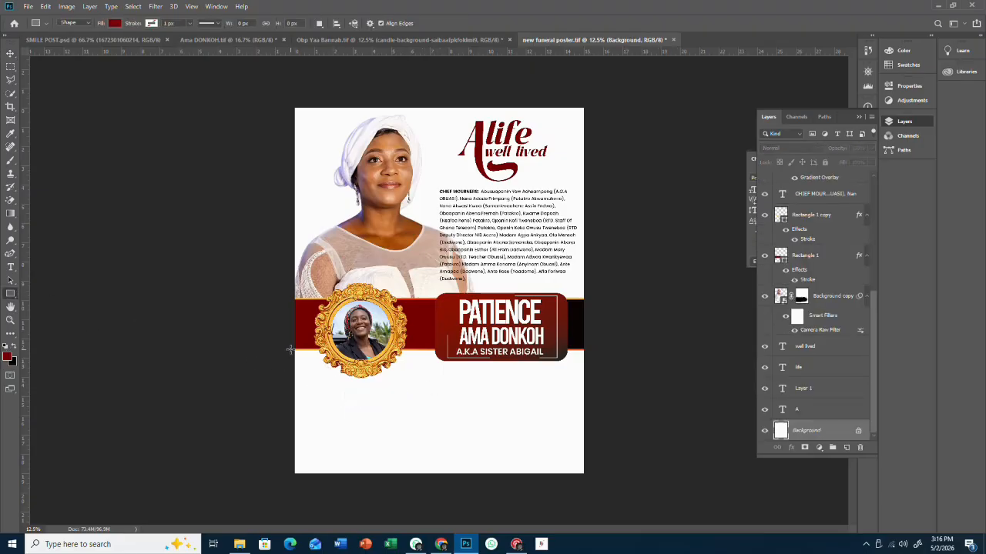
drag(289, 348, 604, 486)
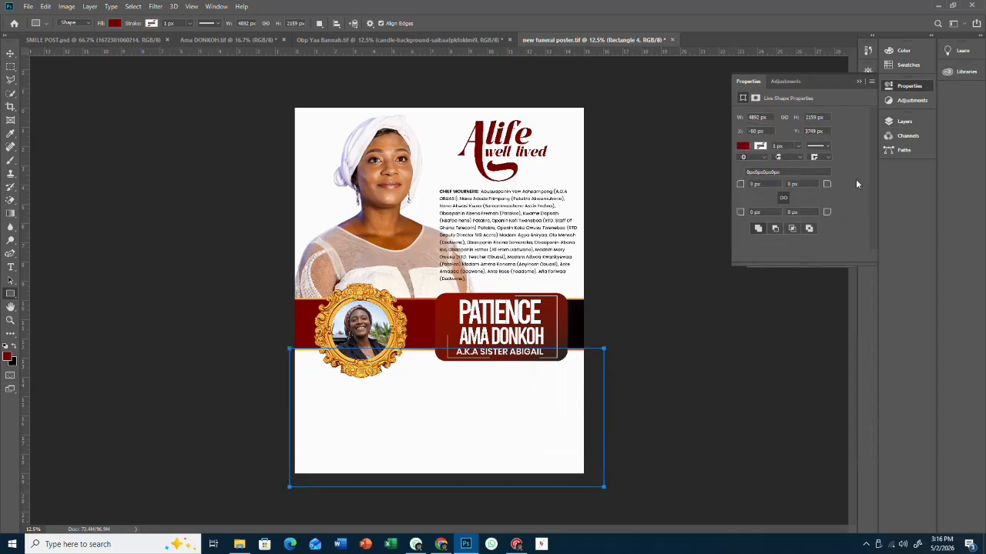
- Fill Rectangle 4 with near-black #080606 and nudge the CHIEF MOURNERS text and life title slightly
click(901, 124)
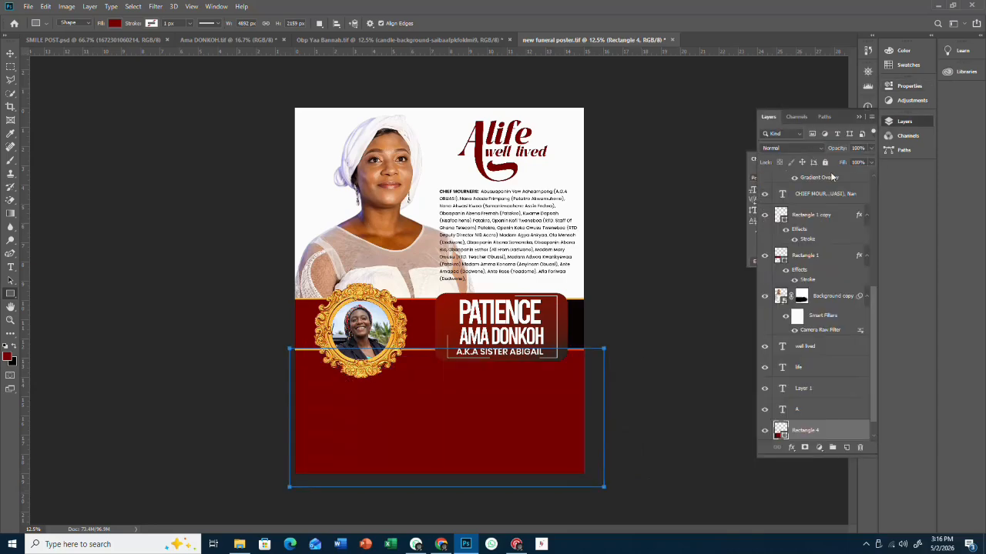
double_click(784, 436)
click(635, 259)
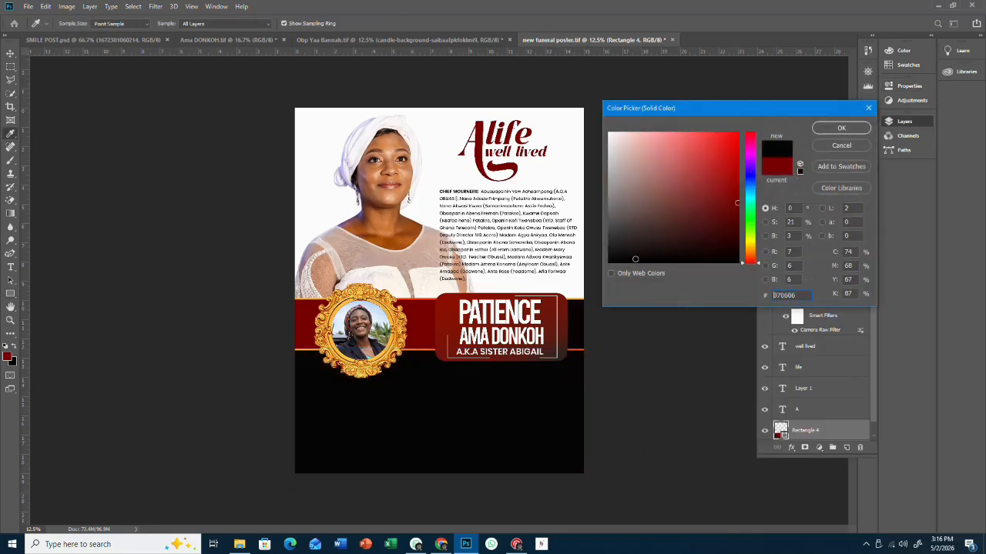
click(839, 129)
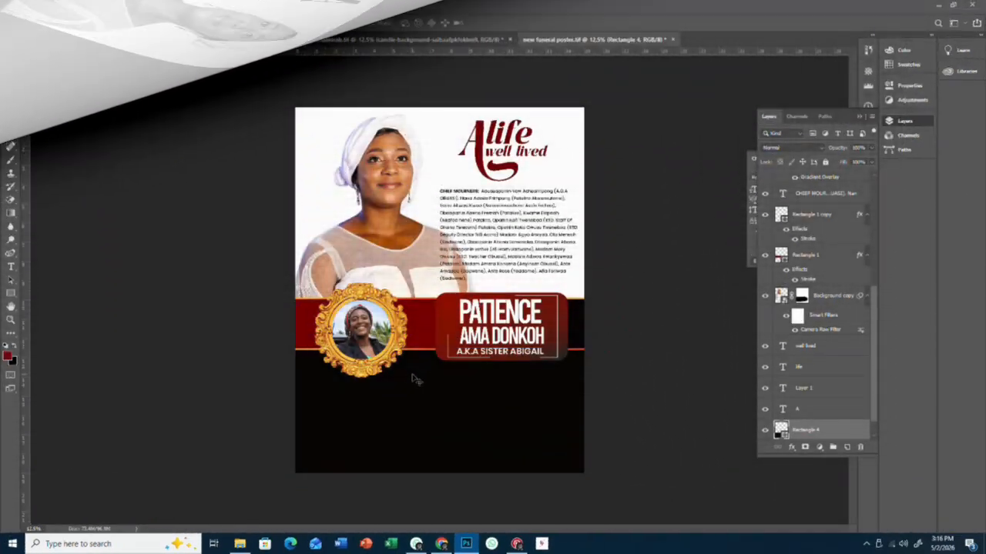
drag(490, 246, 493, 240)
mouse_move(492, 143)
mouse_down()
mouse_move(505, 139)
mouse_move(495, 143)
mouse_up()
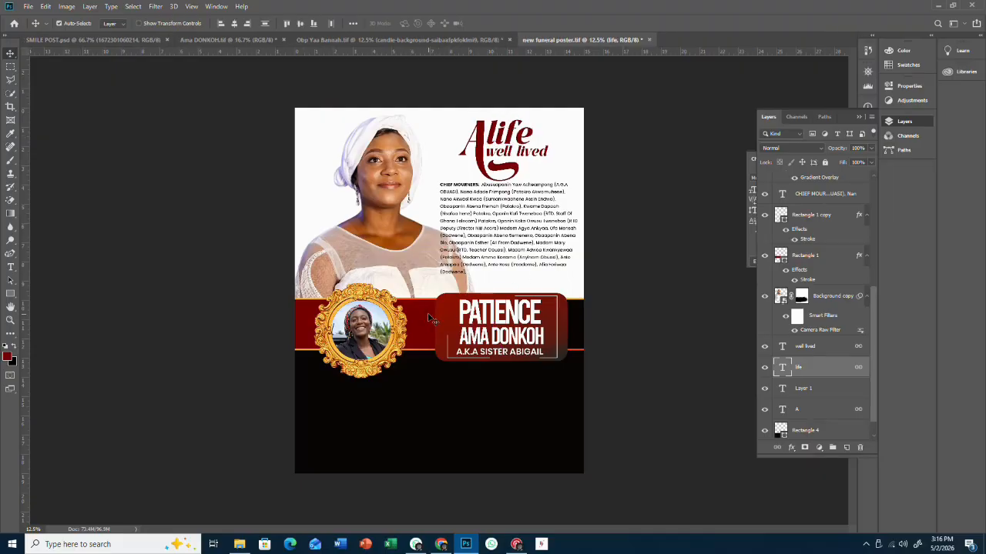
click(839, 260)
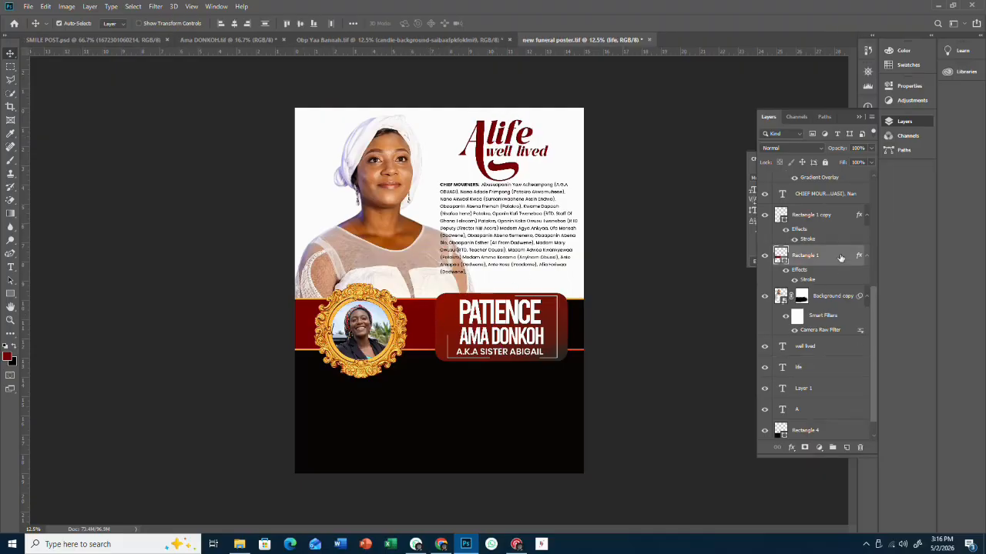
shift+click(831, 228)
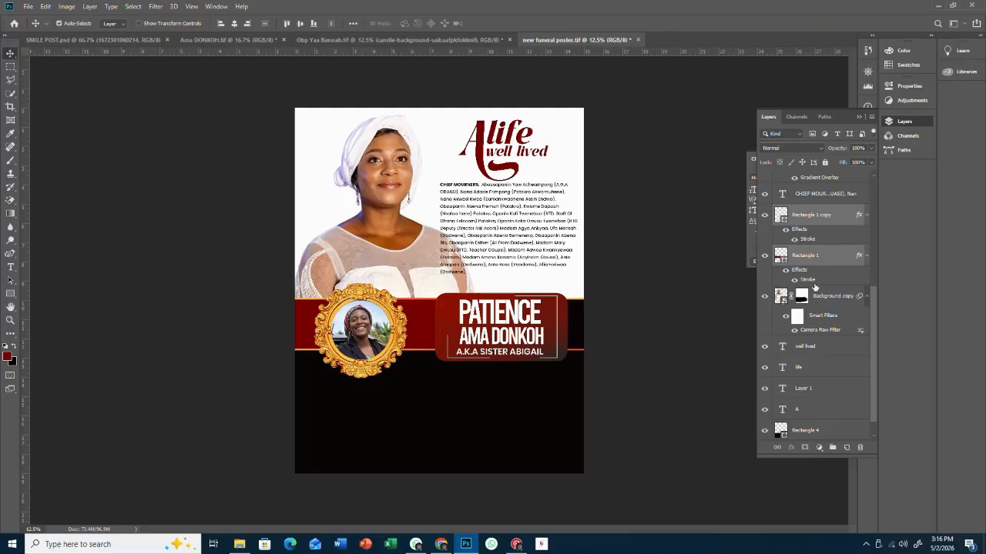
scroll(818, 308, up, 3)
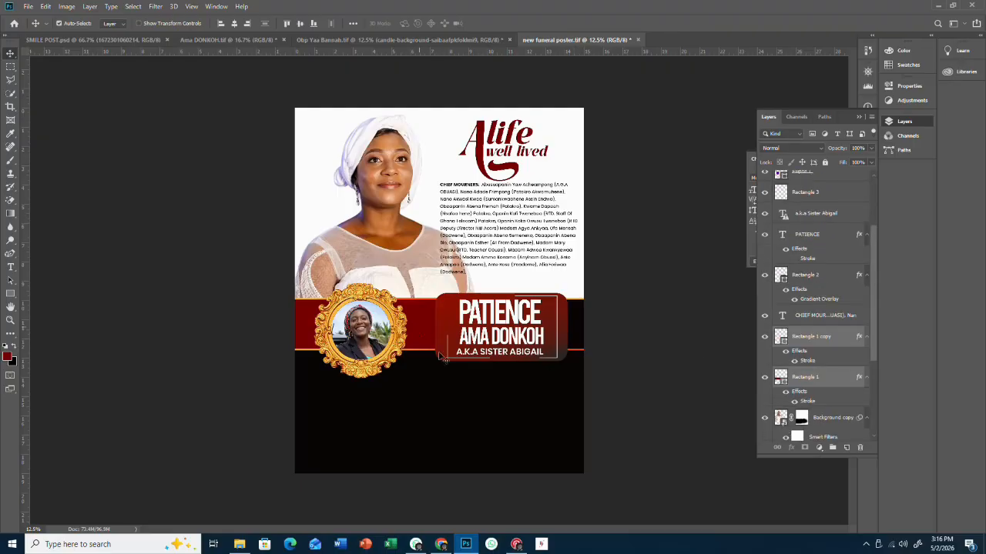
click(437, 408)
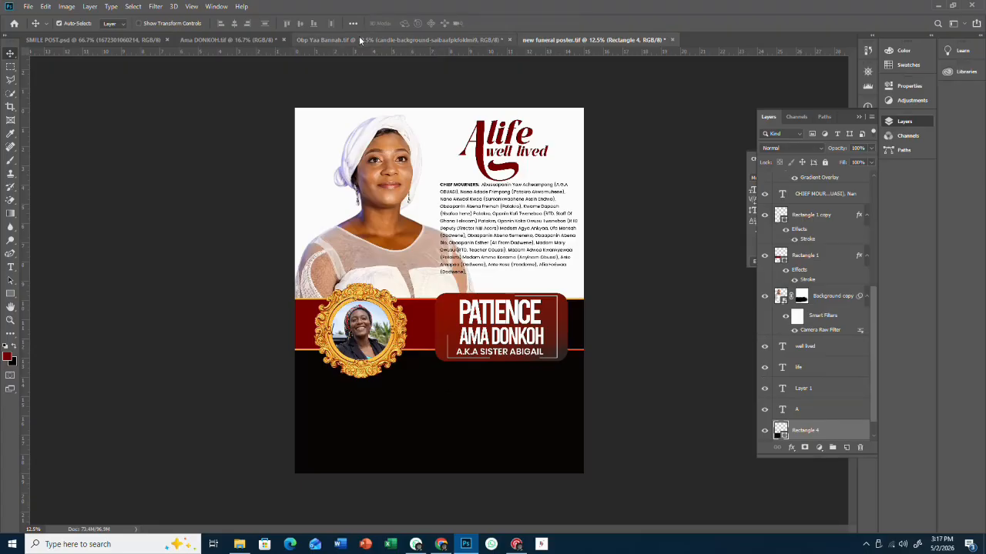
click(398, 39)
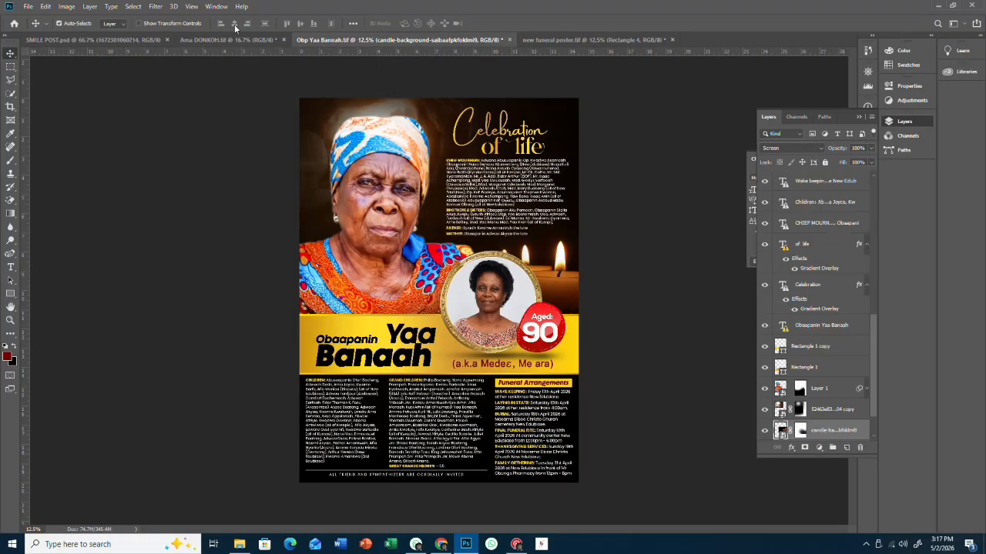
key(ctrl+shift+Tab)
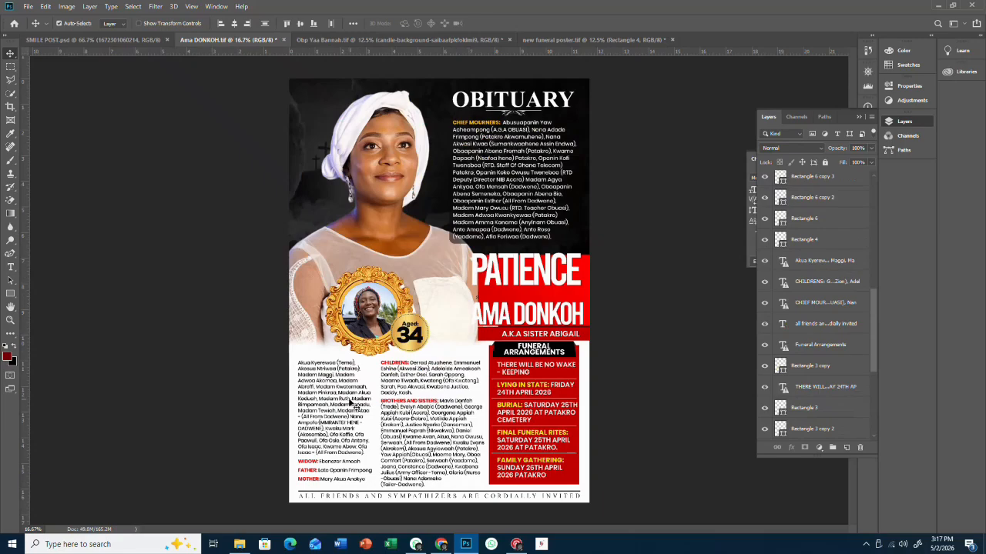
drag(356, 387, 372, 414)
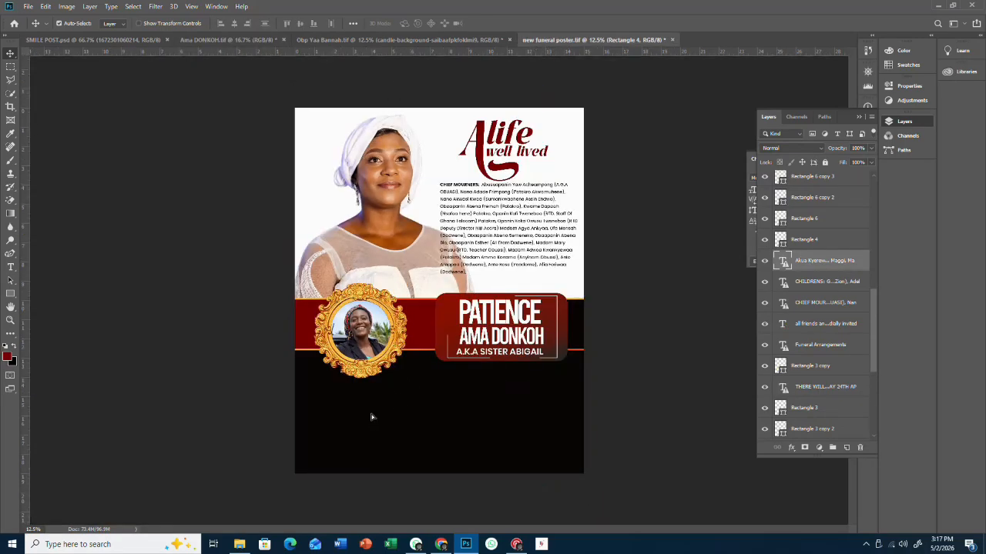
- Make the family-names text white, widen its box leftward and move it beneath the portrait frame
click(10, 268)
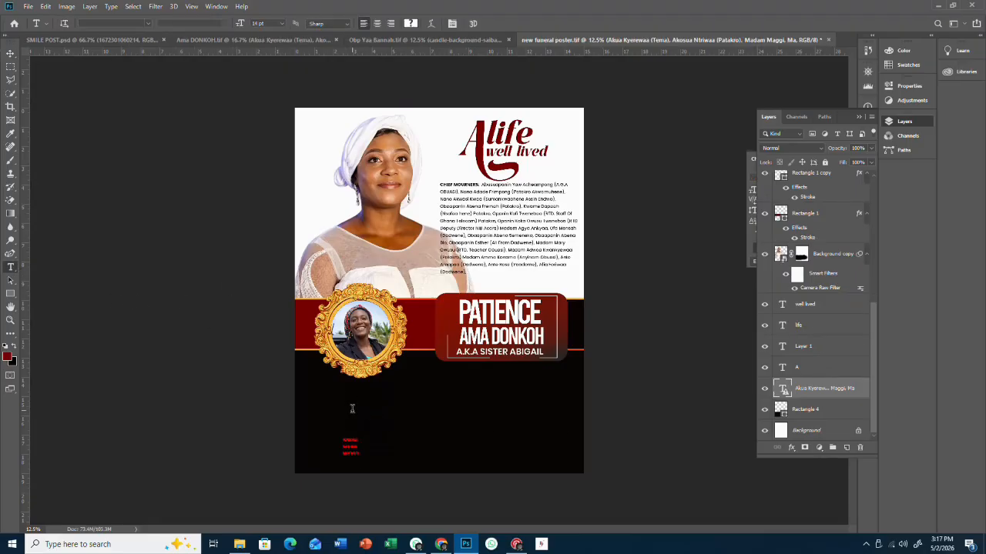
click(352, 408)
click(488, 215)
key(ctrl+a)
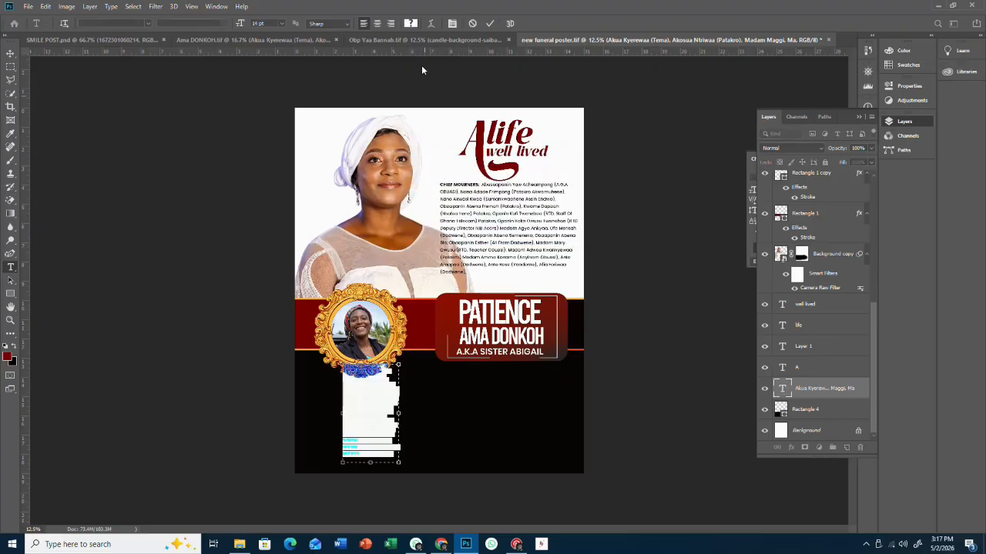
click(410, 23)
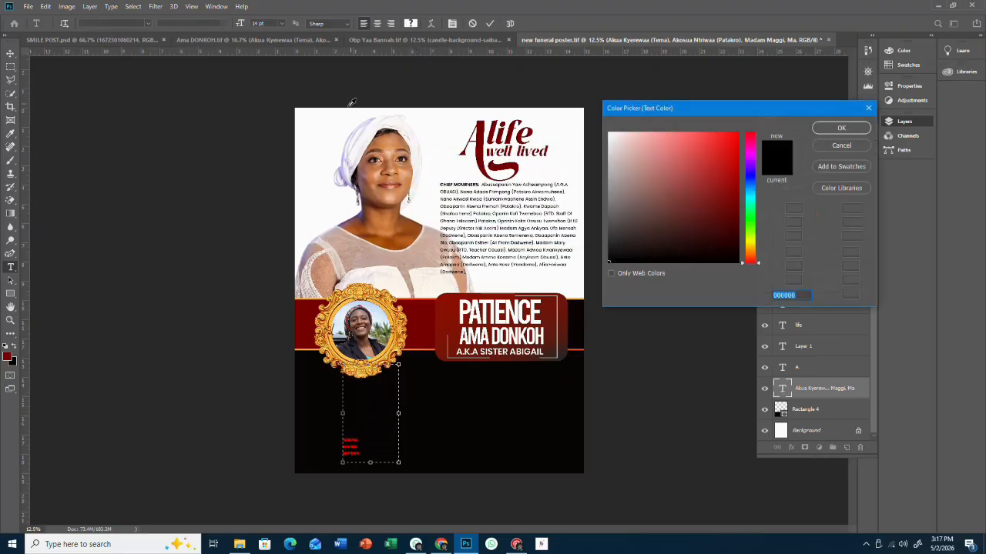
click(826, 128)
drag(321, 464, 294, 457)
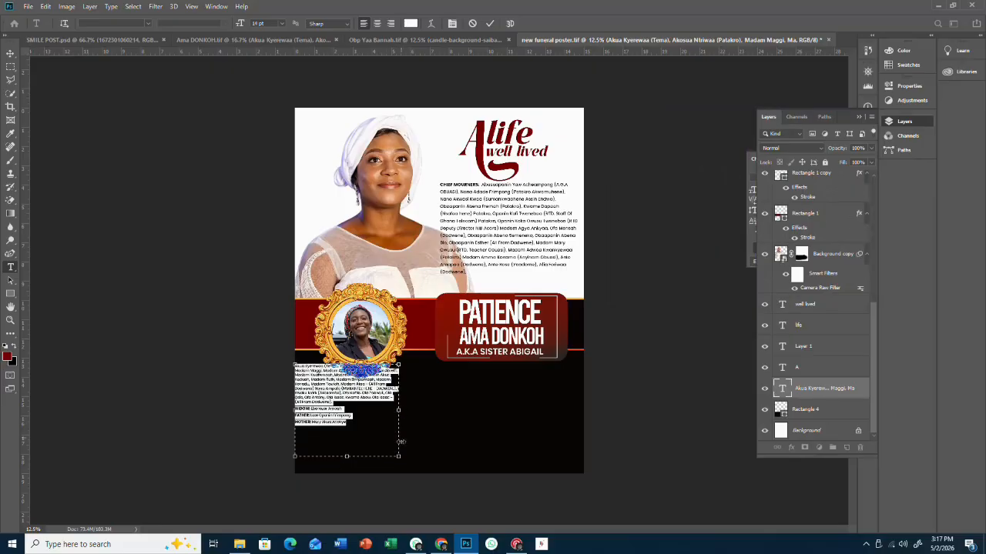
drag(424, 409, 433, 433)
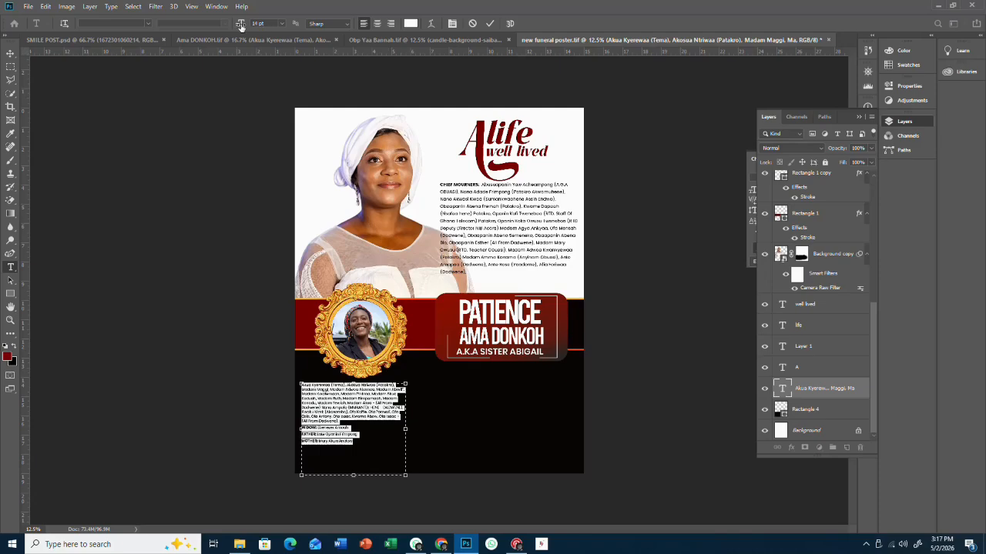
- Enlarge the family-names text to 17 pt
drag(241, 23, 241, 24)
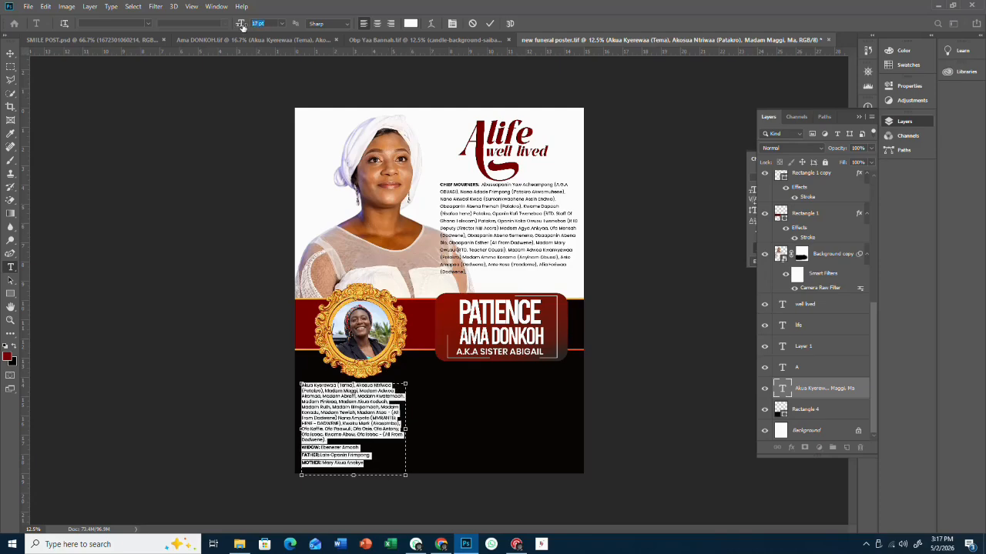
click(452, 24)
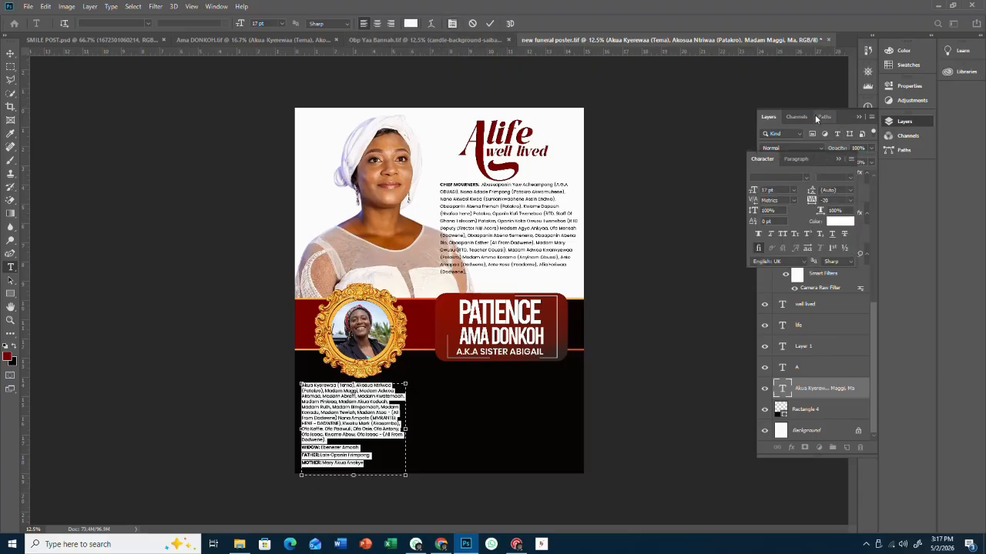
click(454, 24)
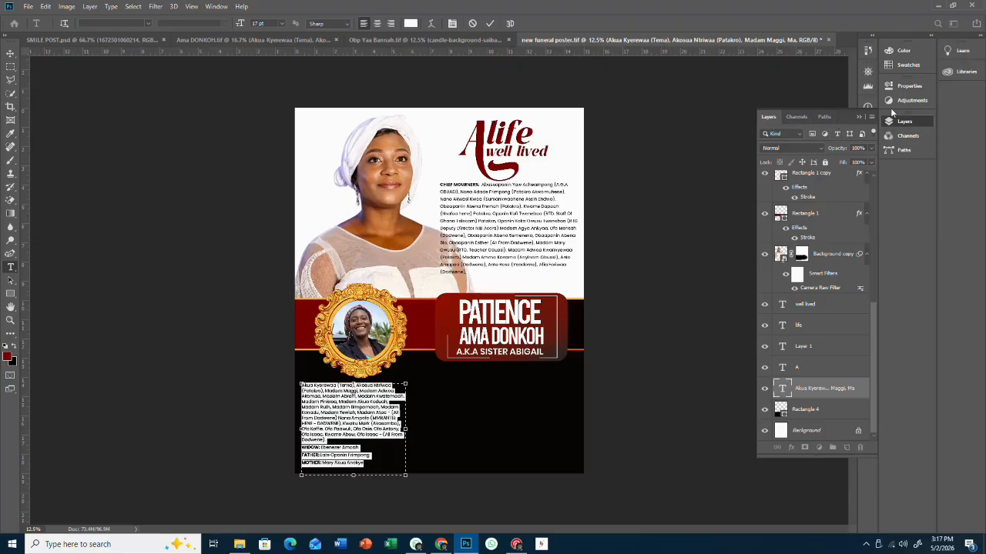
- Apply Justify All to the family-names paragraph and commit the text edit
click(860, 116)
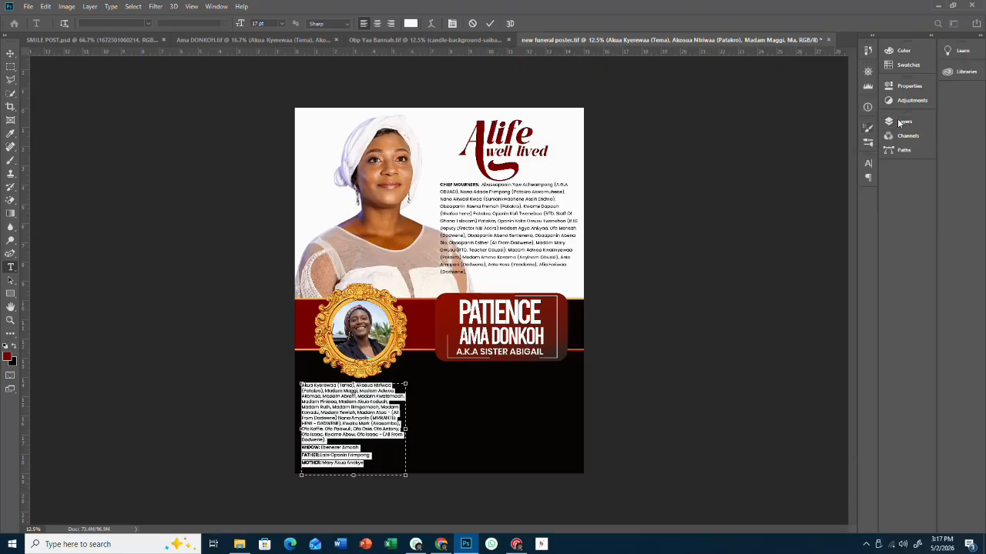
click(909, 86)
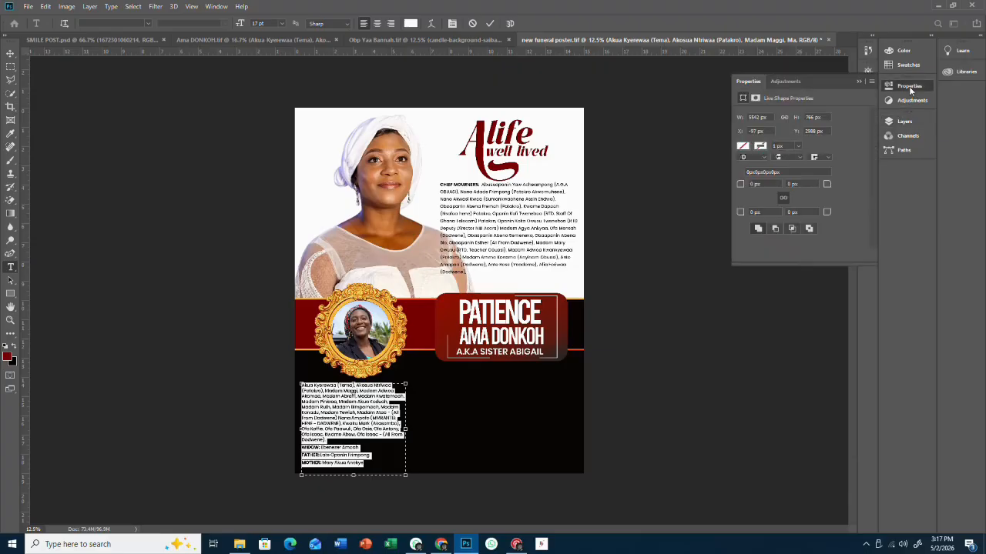
click(785, 82)
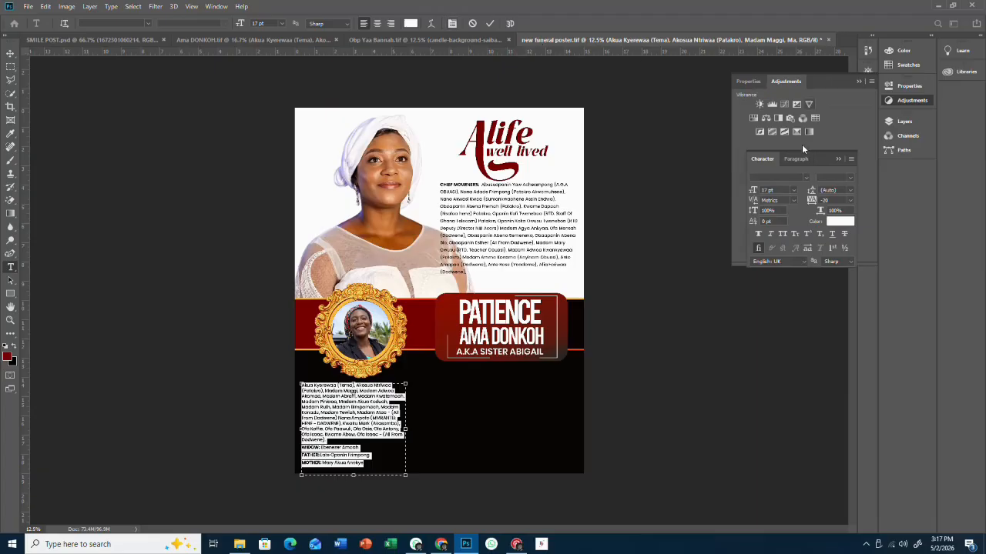
click(800, 159)
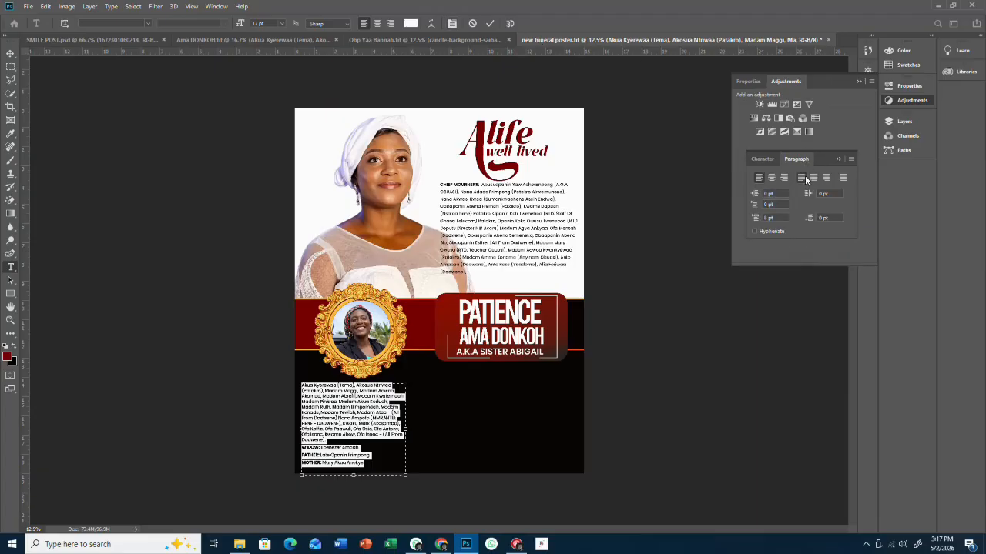
click(805, 176)
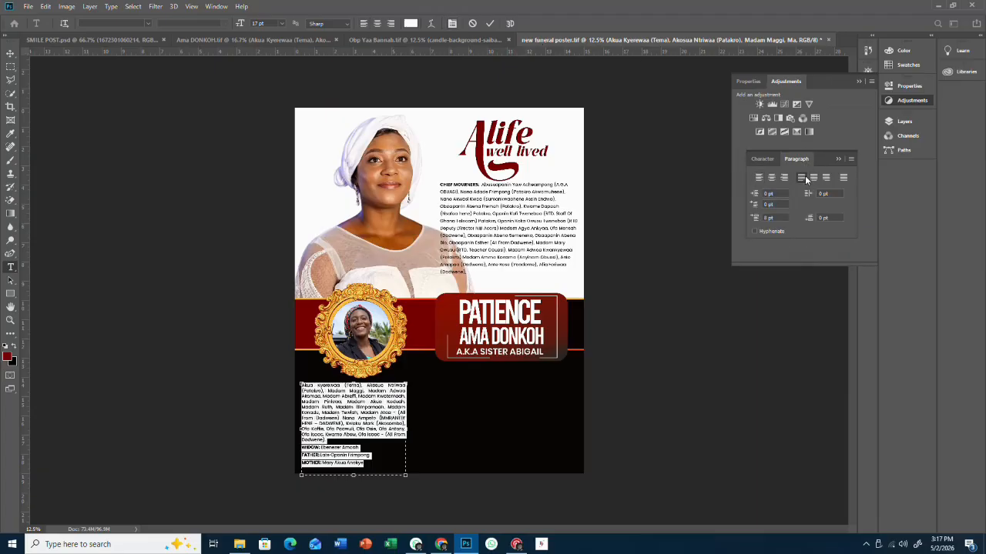
click(380, 422)
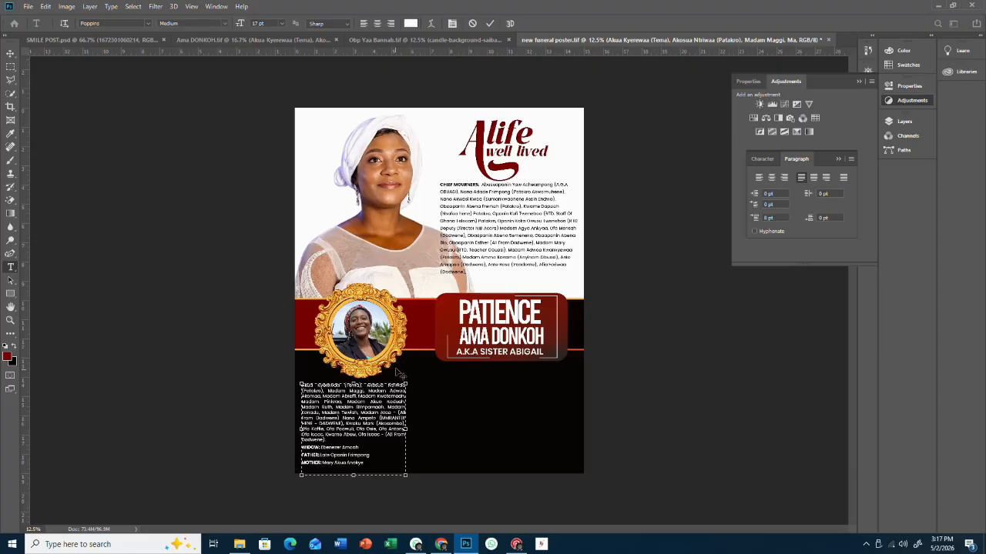
click(10, 52)
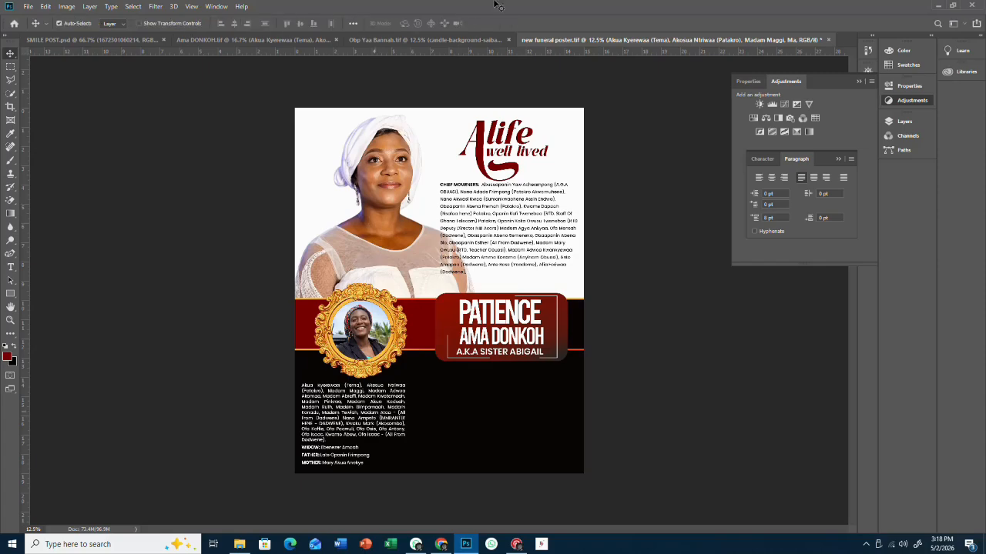
- Scale the family-names text block down to about 98.6%
scroll(351, 413, up, 1)
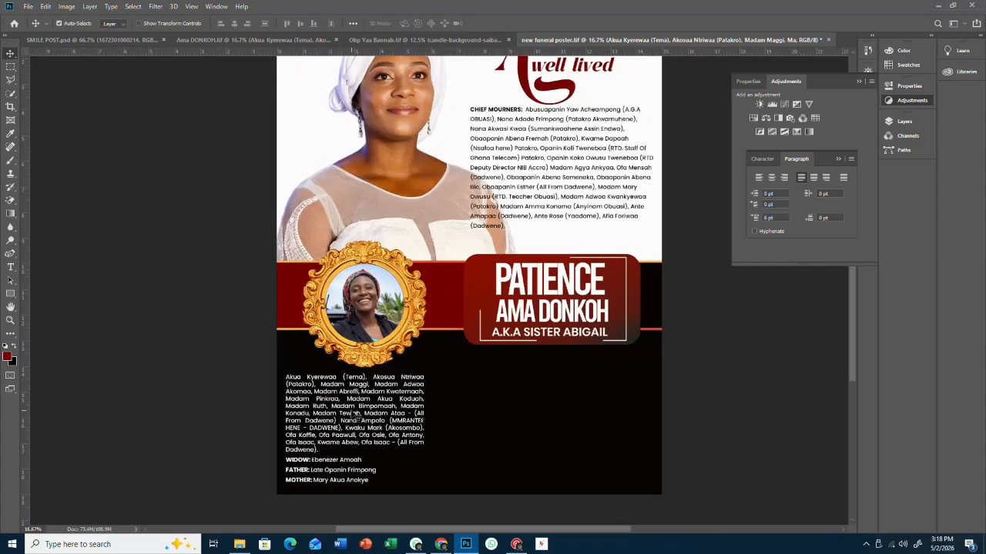
scroll(356, 404, down, 1)
drag(361, 378, 373, 375)
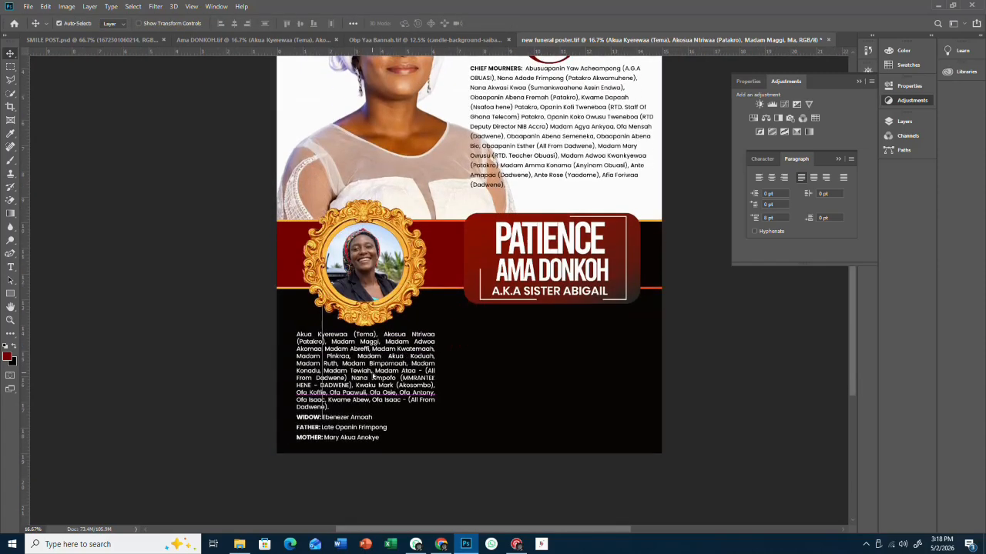
key(ctrl+t)
drag(436, 456, 420, 449)
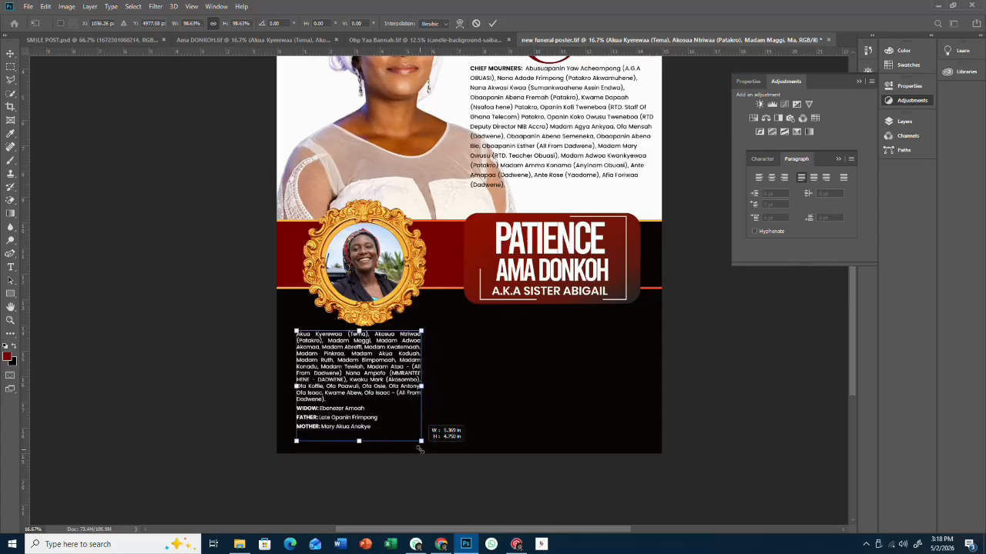
click(10, 54)
drag(368, 348, 499, 347)
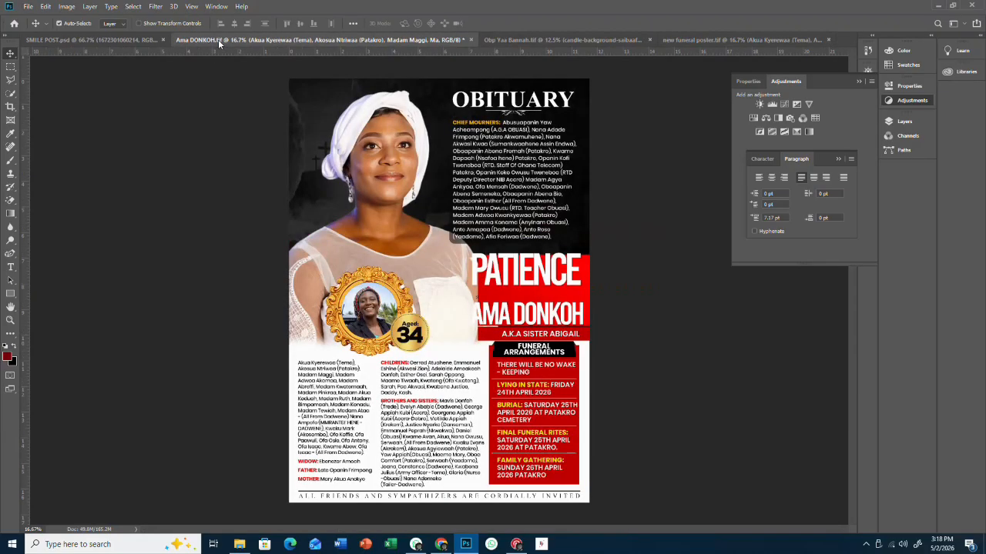
click(220, 40)
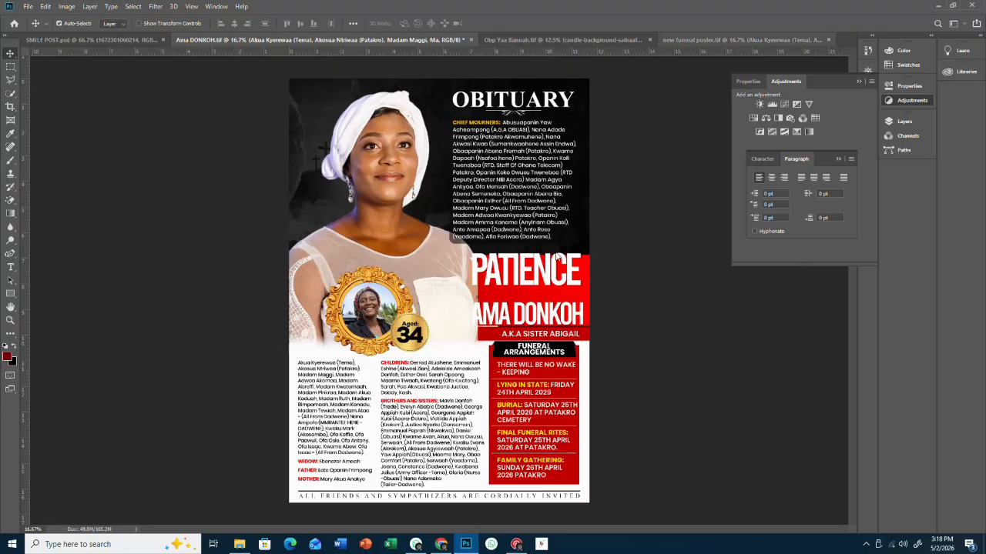
key(ctrl+Tab)
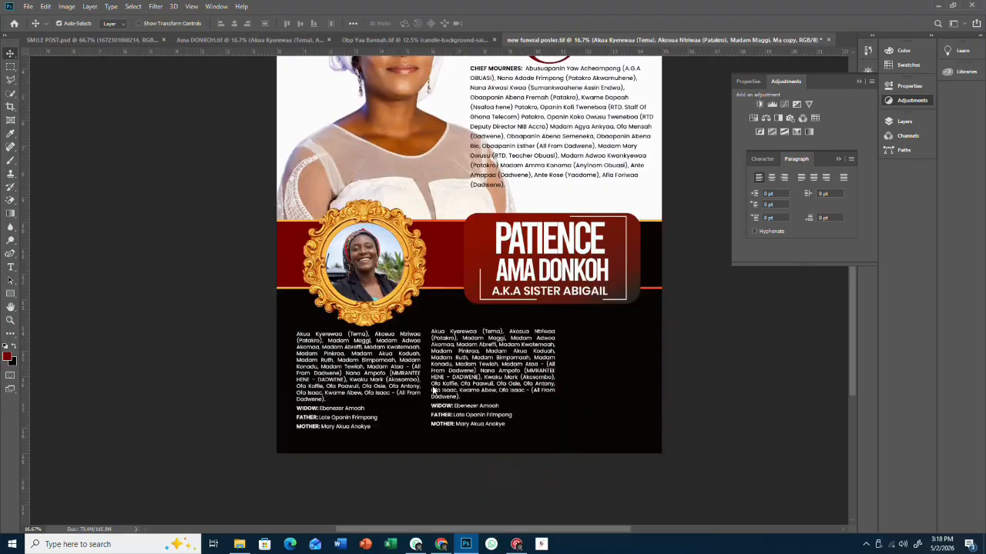
drag(465, 376, 465, 378)
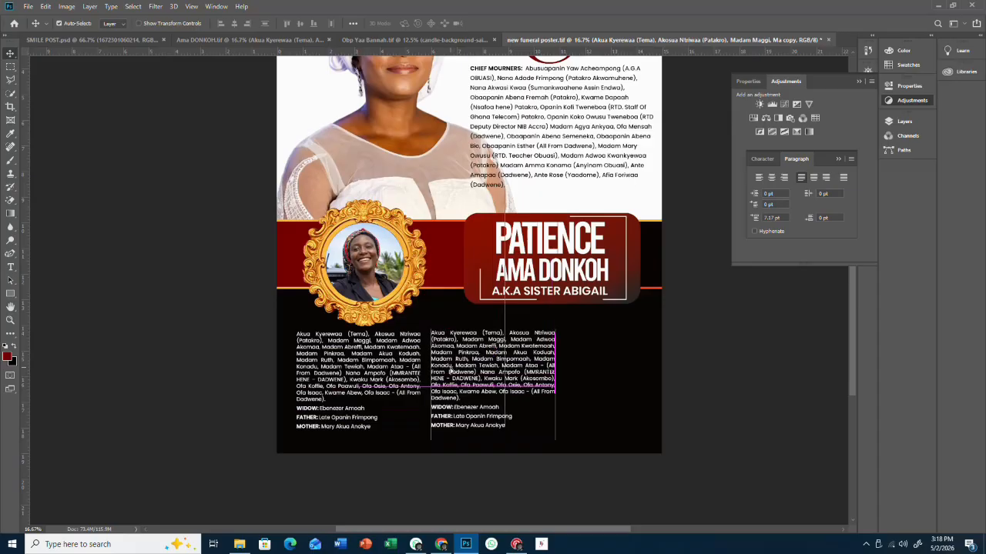
key(Delete)
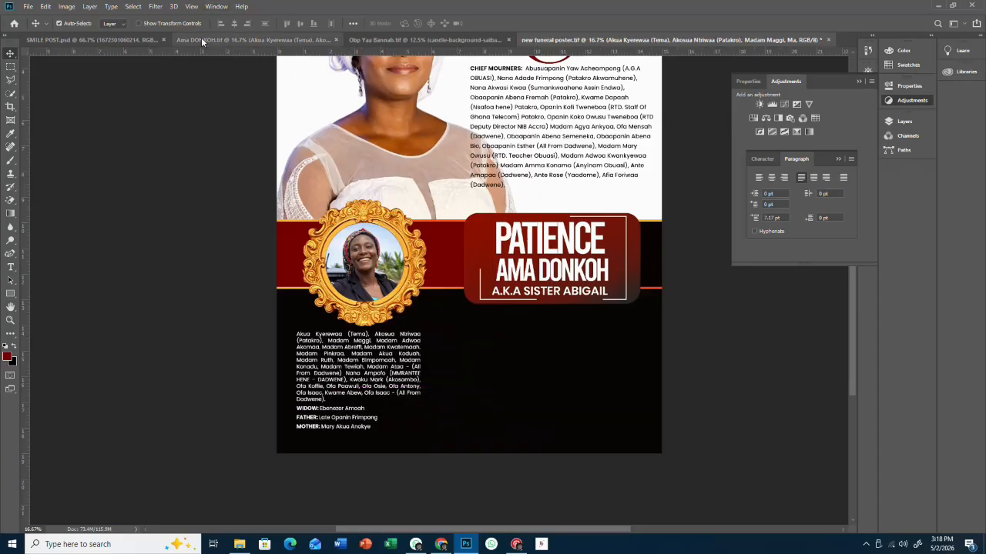
click(200, 37)
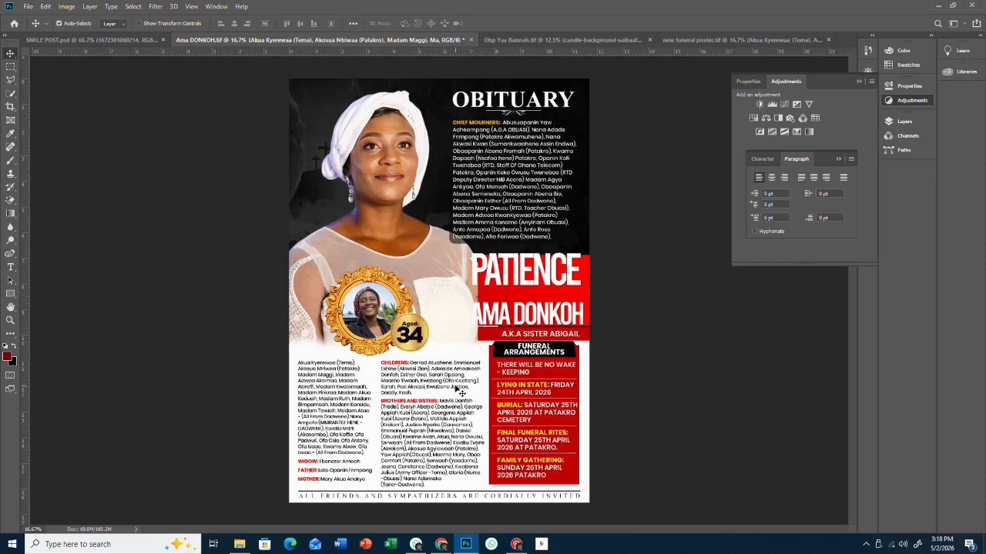
drag(470, 371, 506, 369)
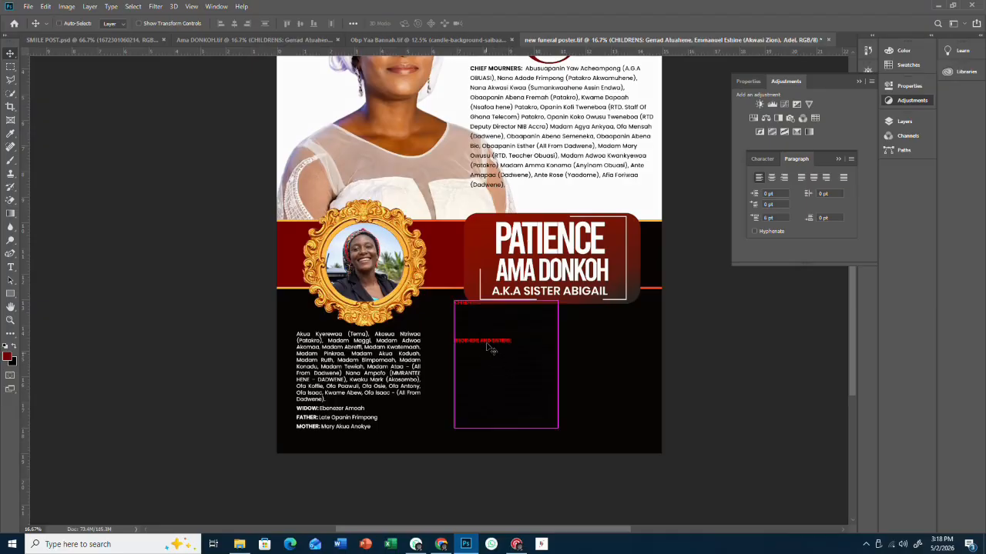
double_click(493, 332)
click(559, 220)
key(ctrl+t)
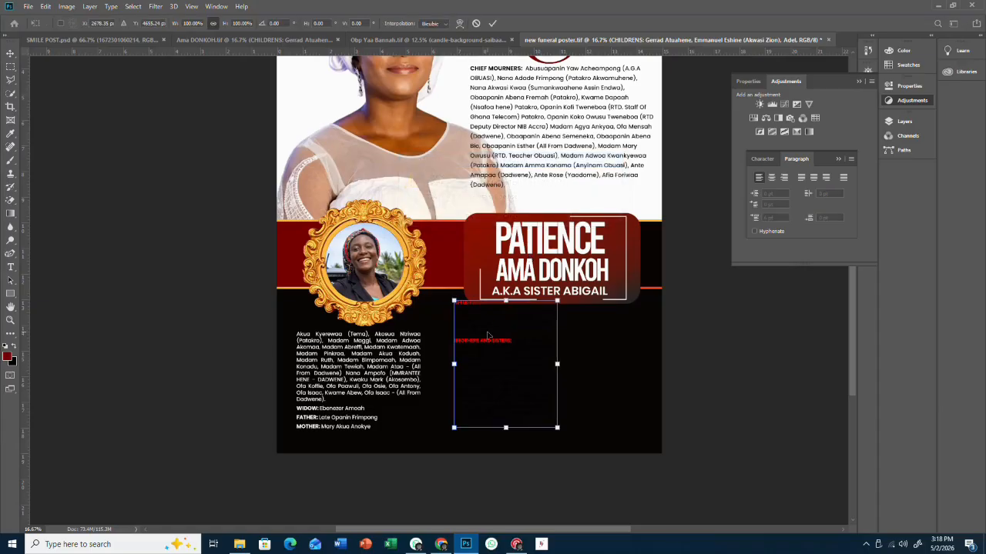
drag(494, 332, 476, 355)
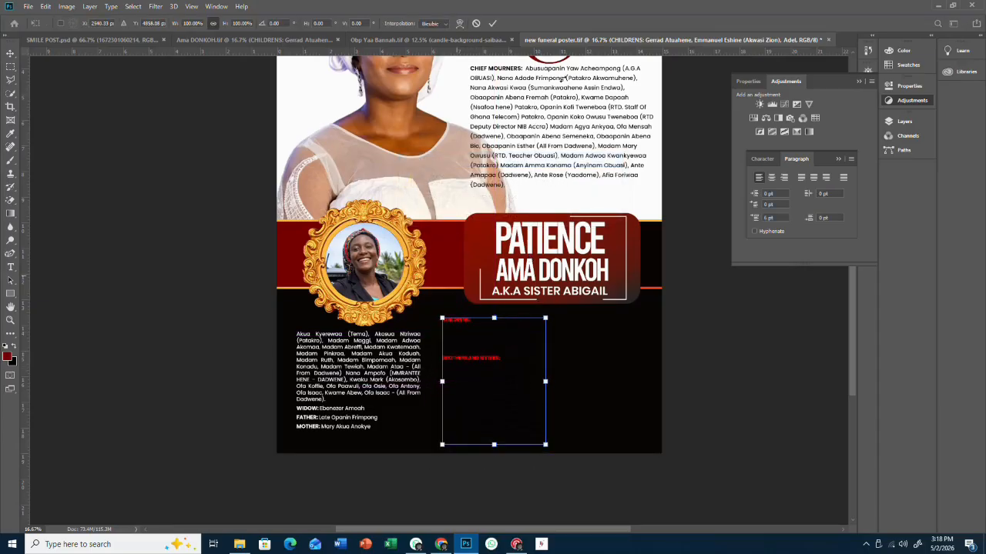
key(Return)
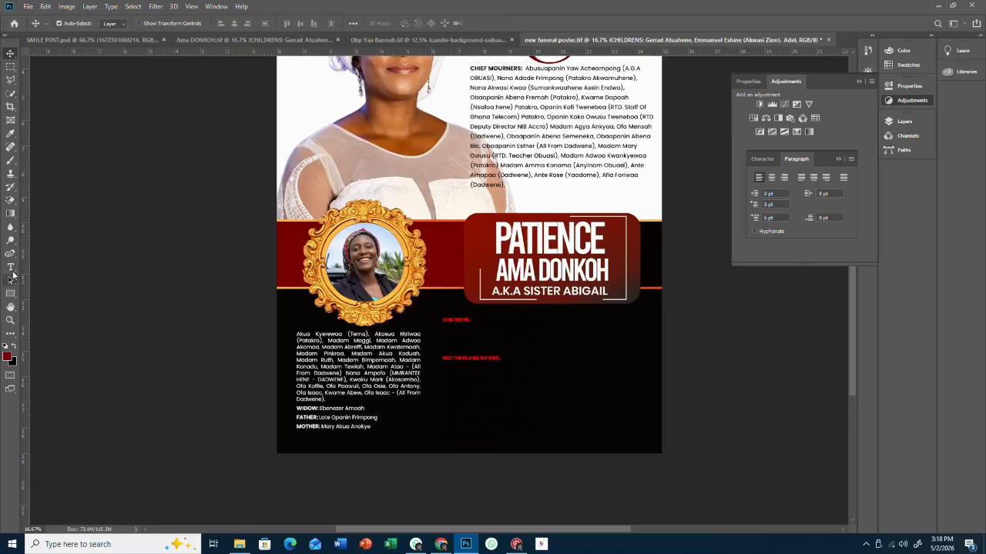
- Open the red children-and-siblings text block for editing
key(t)
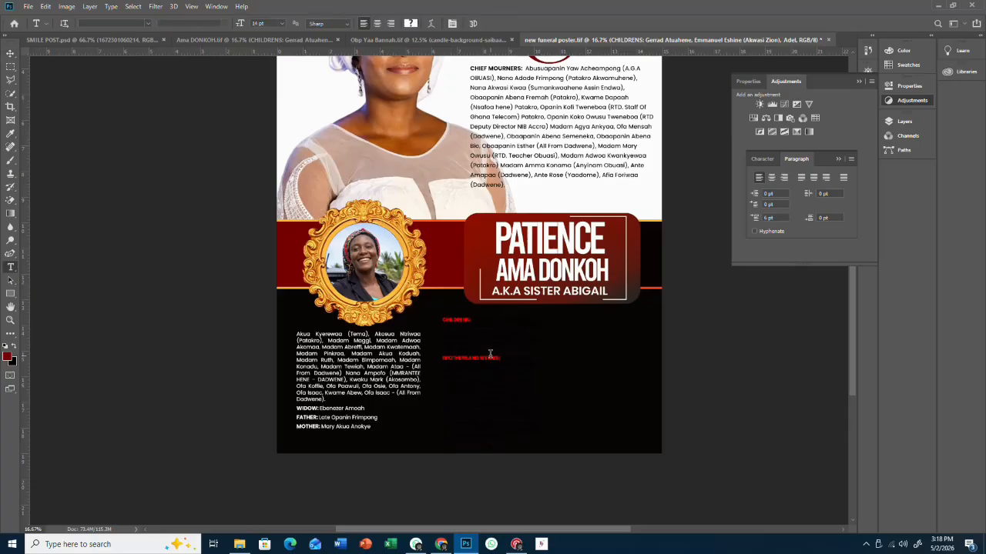
click(490, 354)
click(493, 220)
- Set the whole CHILDREN block's text colour to white #ffffff
key(ctrl+a)
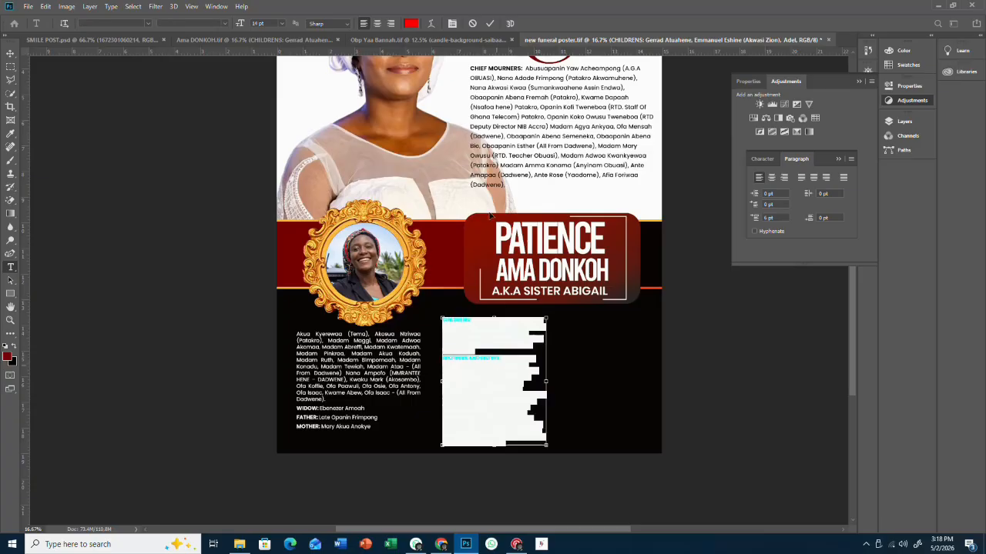
click(410, 23)
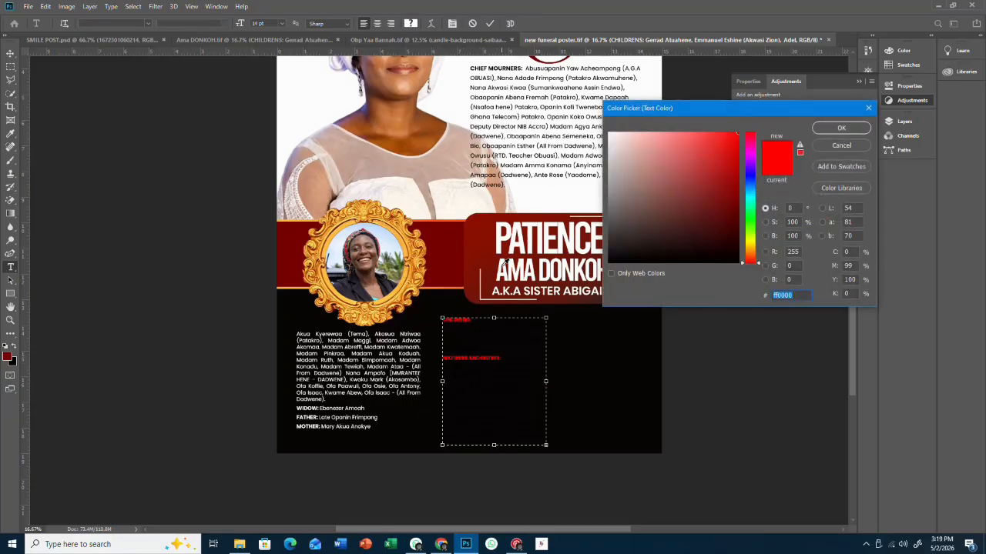
text(ffffff)
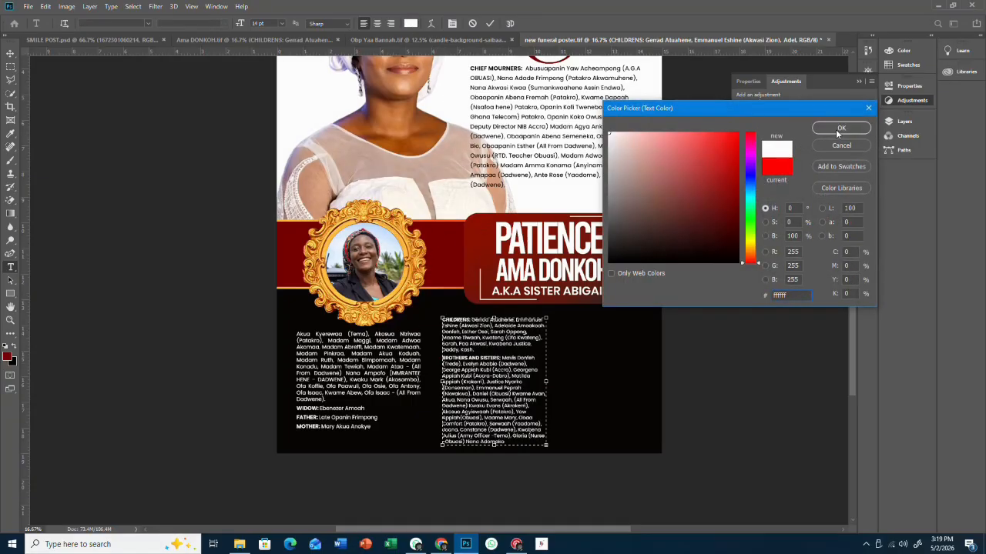
click(840, 128)
- Reshape the CHILDREN text box wider and shorter, nudge it into place, and finish editing
drag(547, 445, 561, 441)
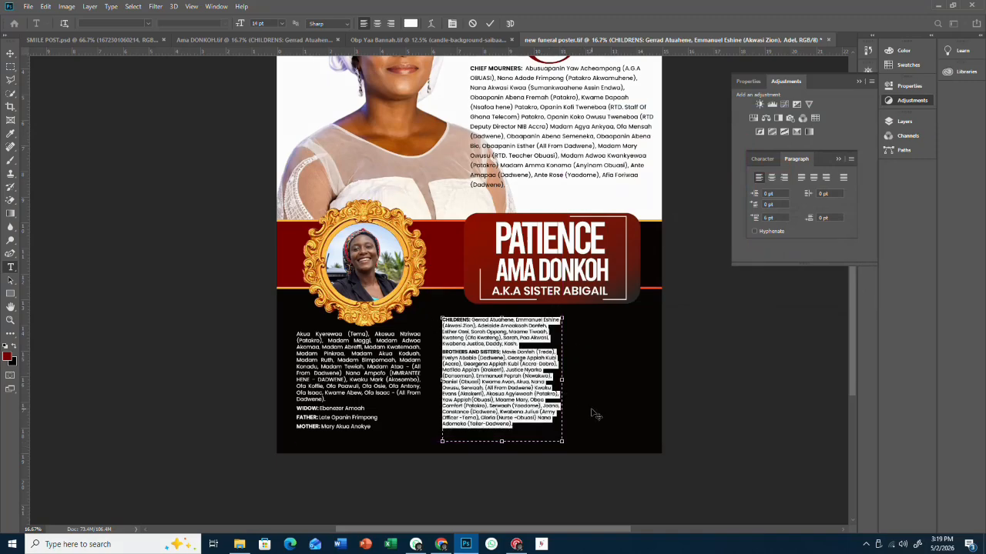
drag(593, 414, 586, 422)
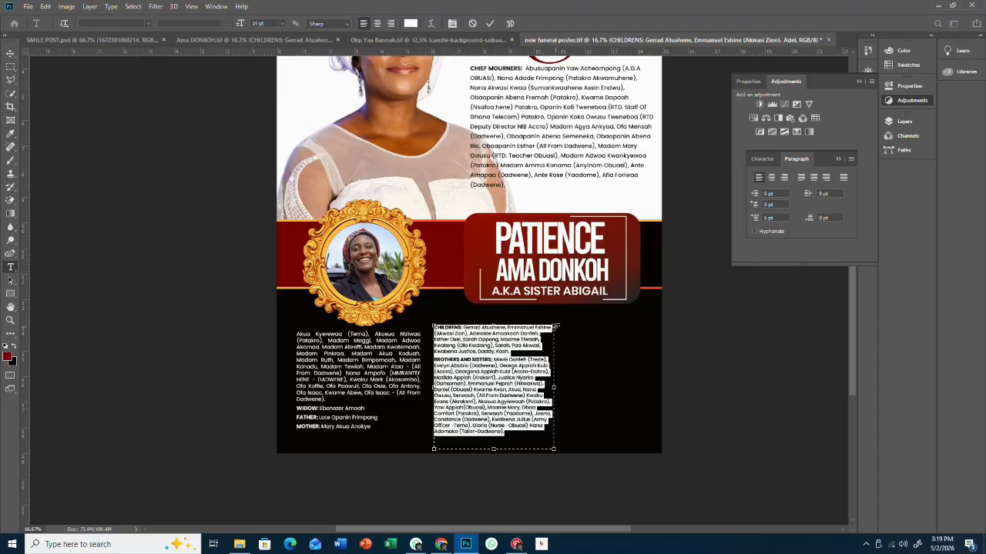
drag(554, 327, 562, 327)
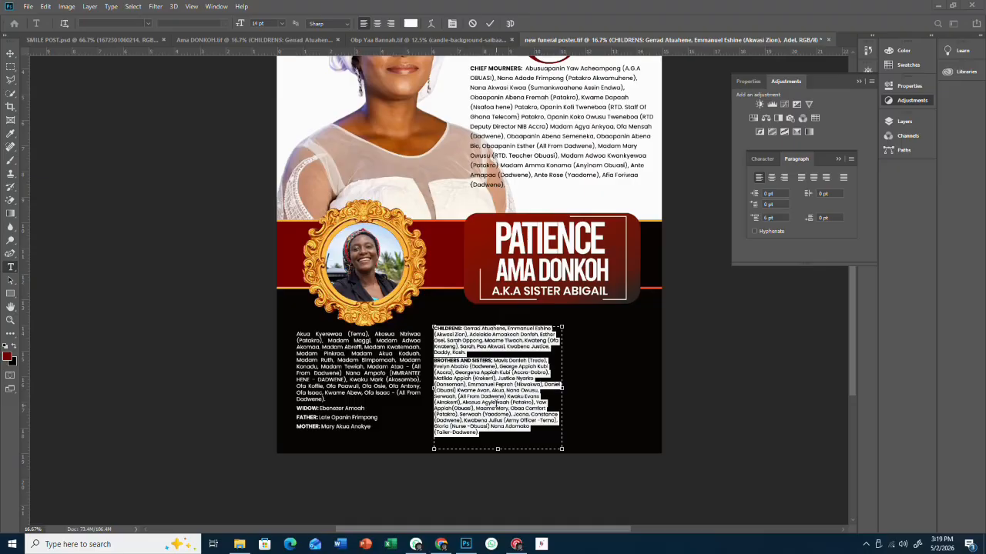
key(super)
key(super)
click(497, 408)
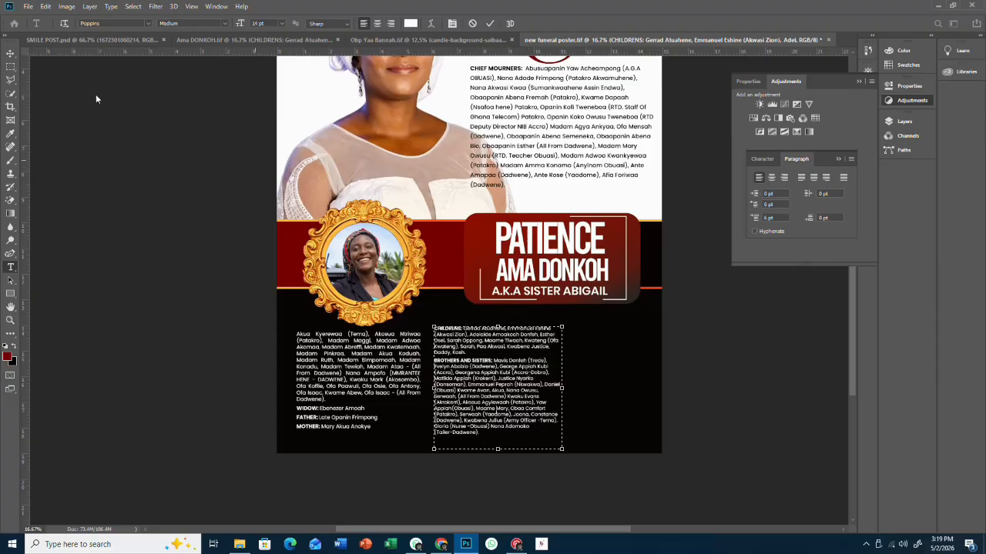
click(10, 52)
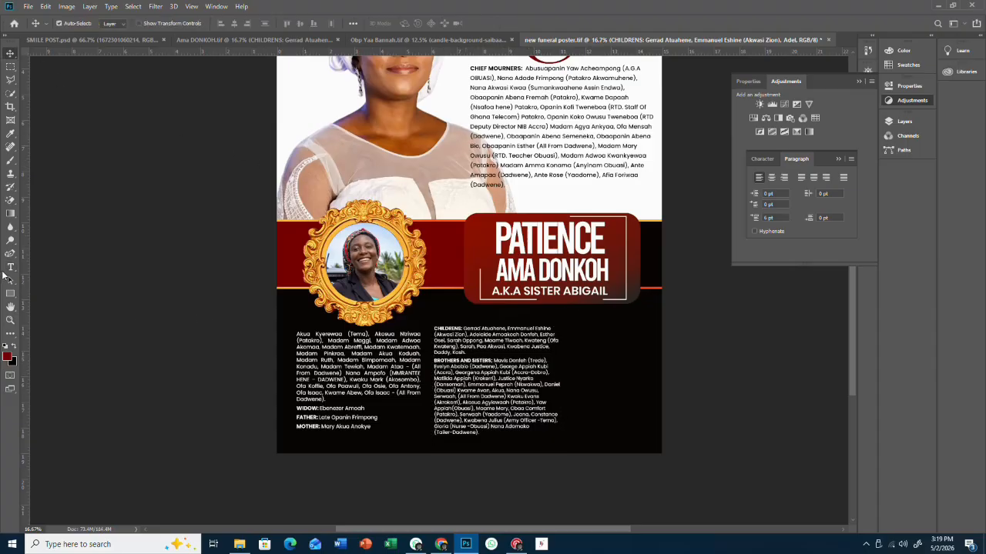
- Apply Justify Last Left to the whole CHILDRENS block and move it down about 10 px
click(10, 267)
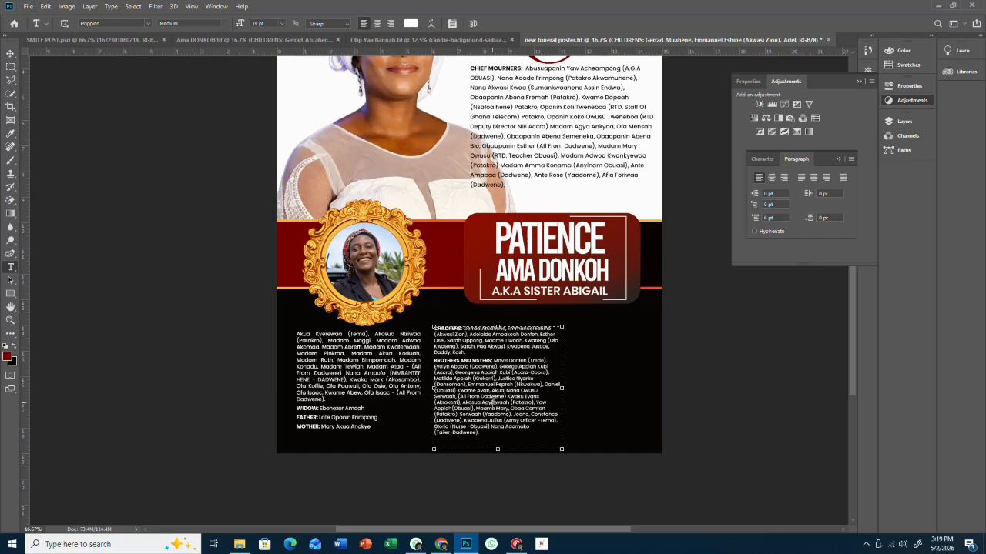
click(490, 401)
key(ctrl+a)
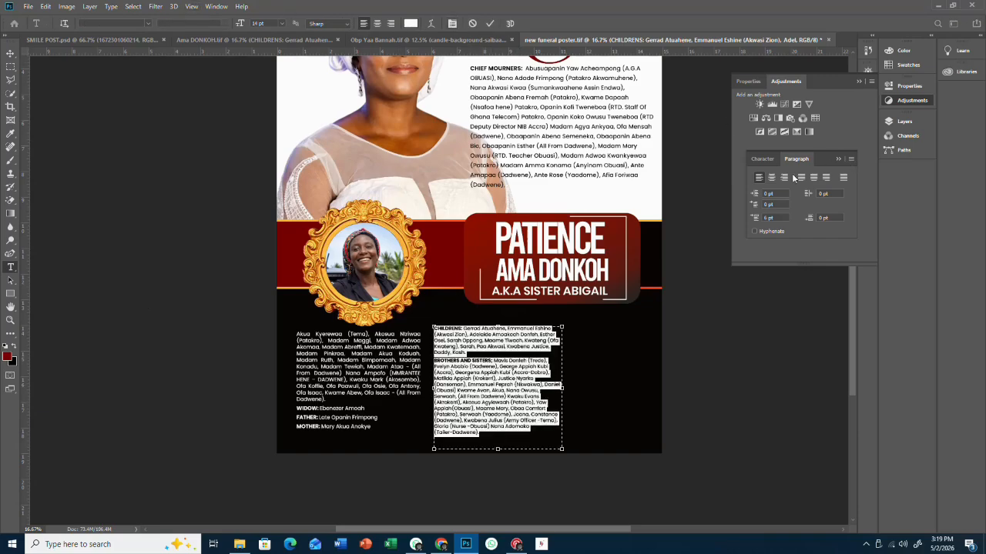
click(801, 177)
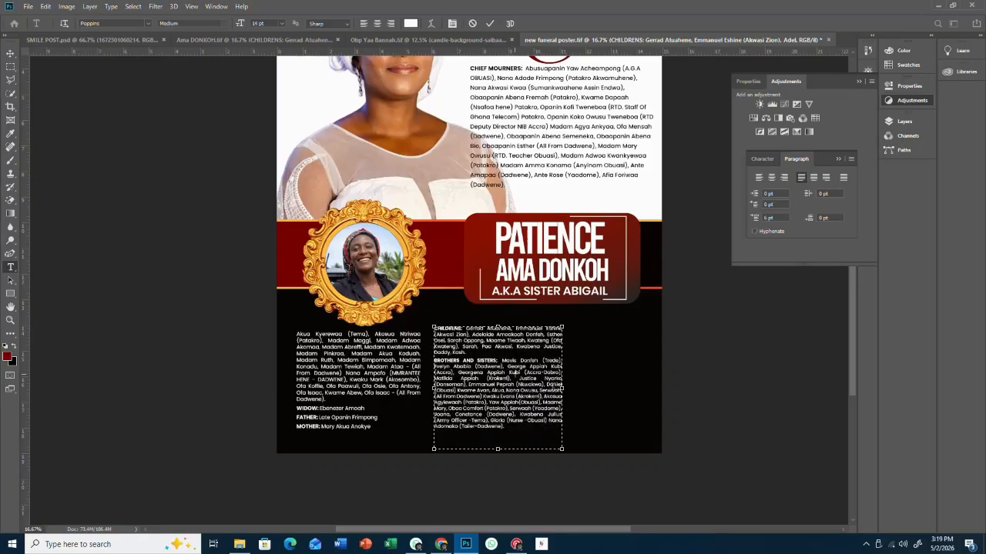
click(10, 52)
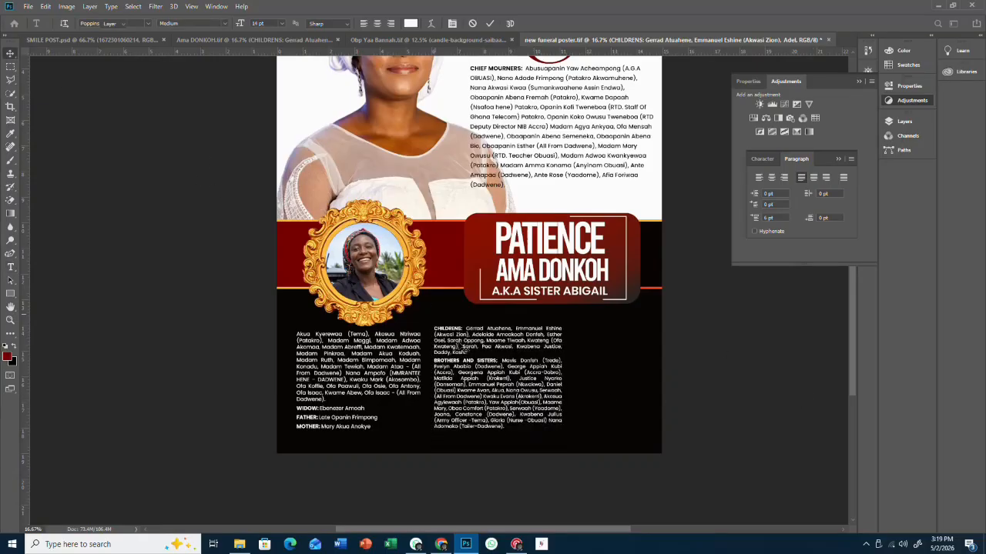
drag(459, 345, 458, 348)
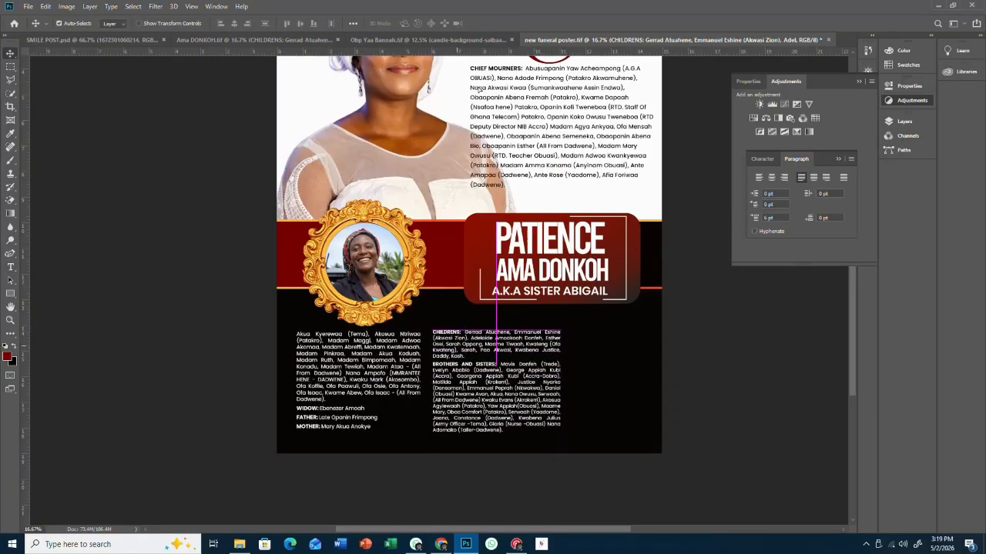
- Copy the FUNERAL ARRANGEMENTS text from the obituary into the new poster's lower right, undoing a wrong drop
key(ctrl+Tab)
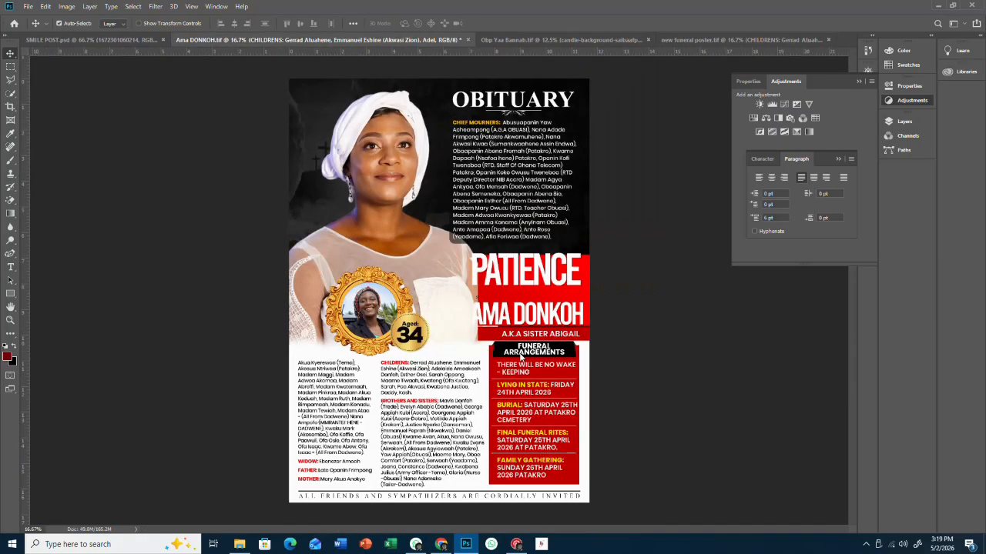
drag(531, 372, 549, 49)
drag(679, 45, 683, 45)
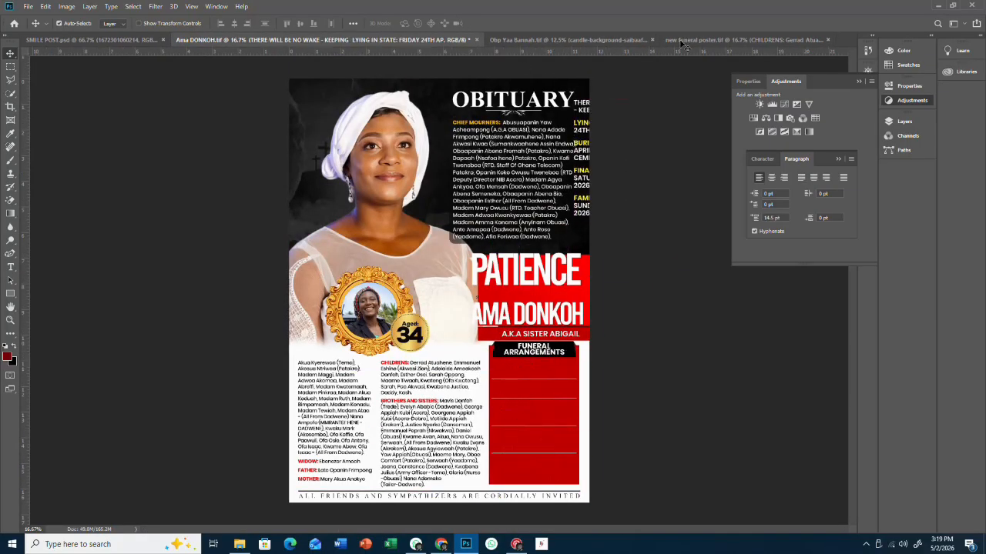
click(682, 41)
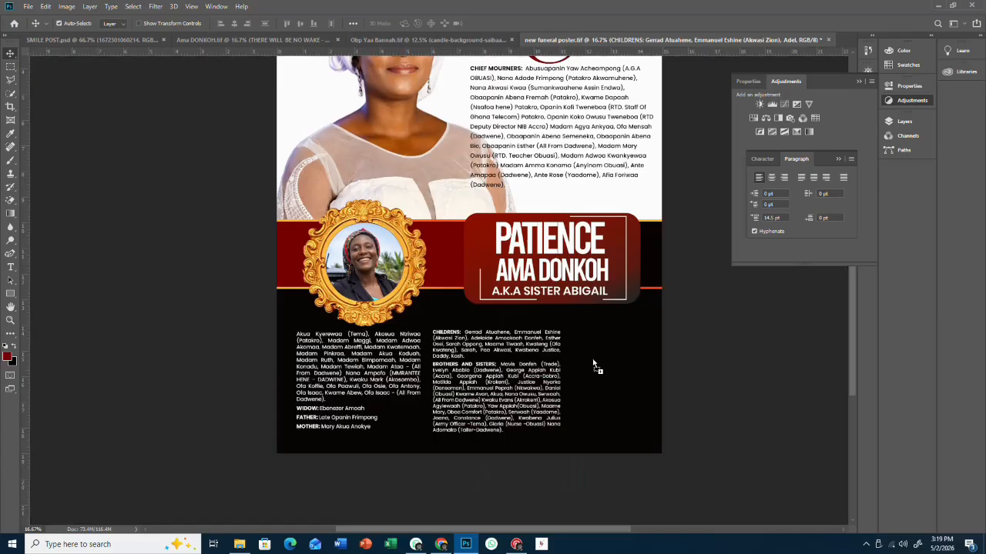
drag(593, 364, 595, 364)
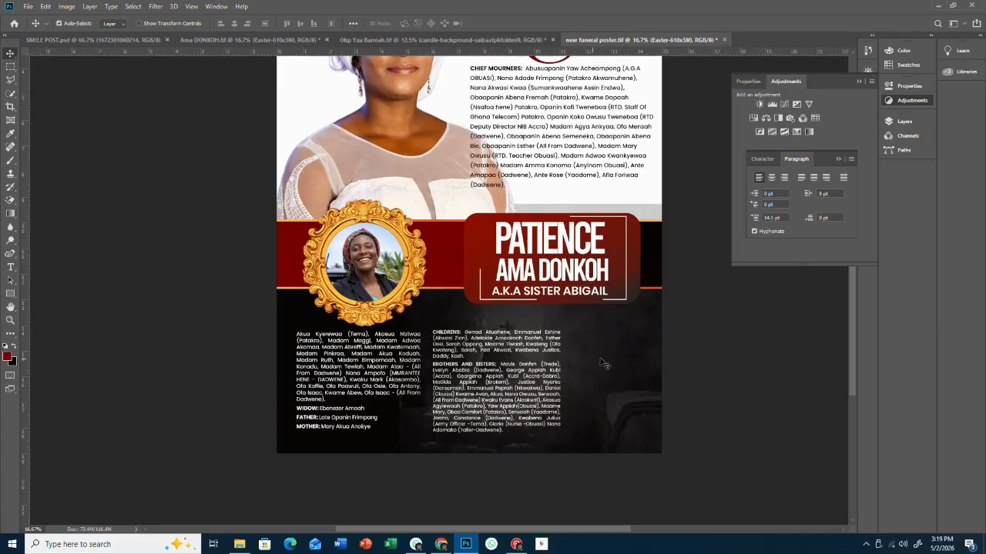
key(ctrl+z)
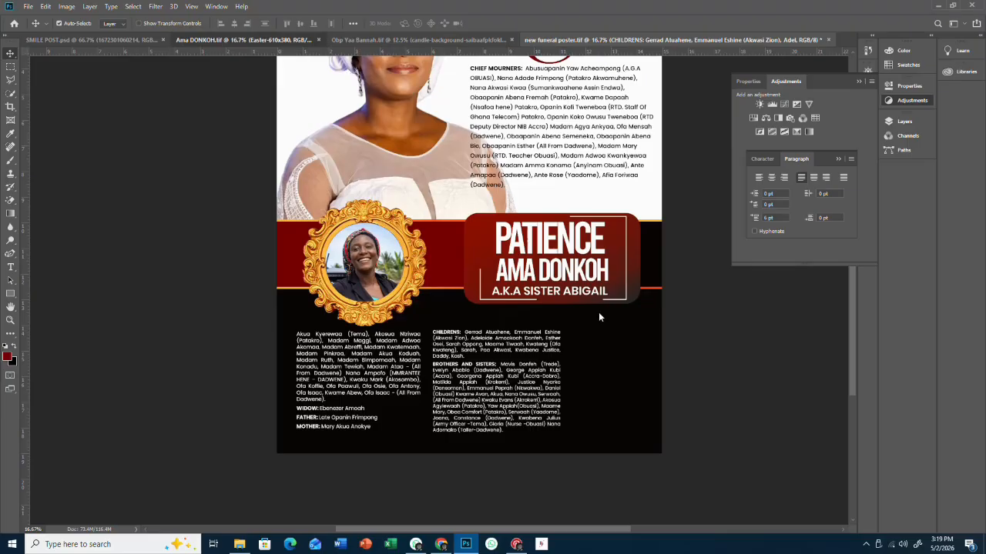
drag(598, 315, 614, 379)
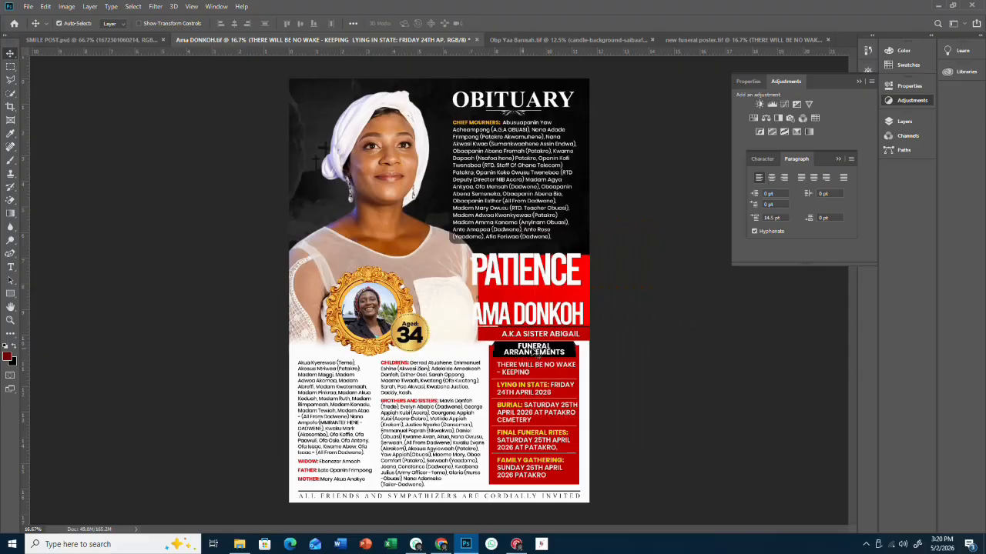
drag(531, 354, 620, 332)
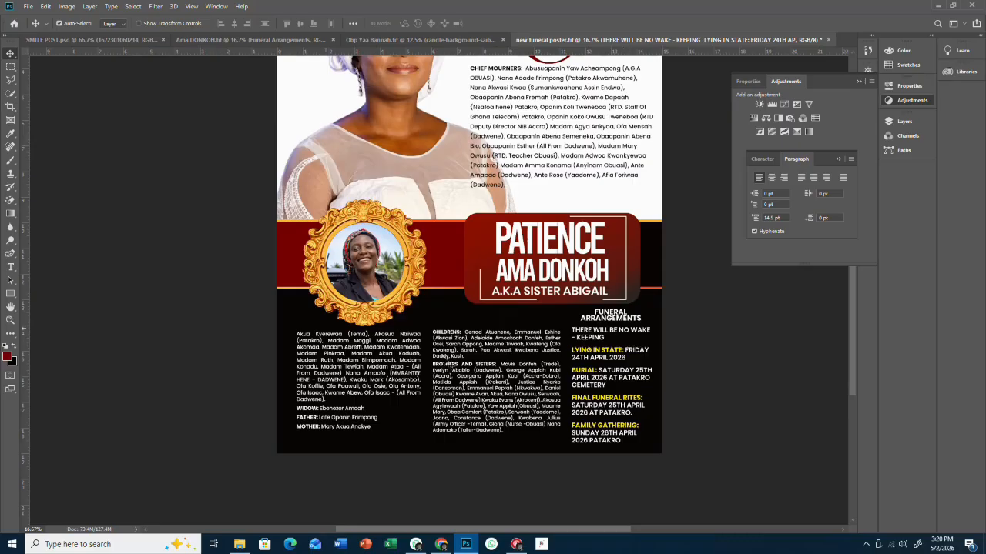
- Color the CHILDRENS: heading yellow, sampled from the BURIAL heading
scroll(462, 339, up, 3)
scroll(493, 347, down, 1)
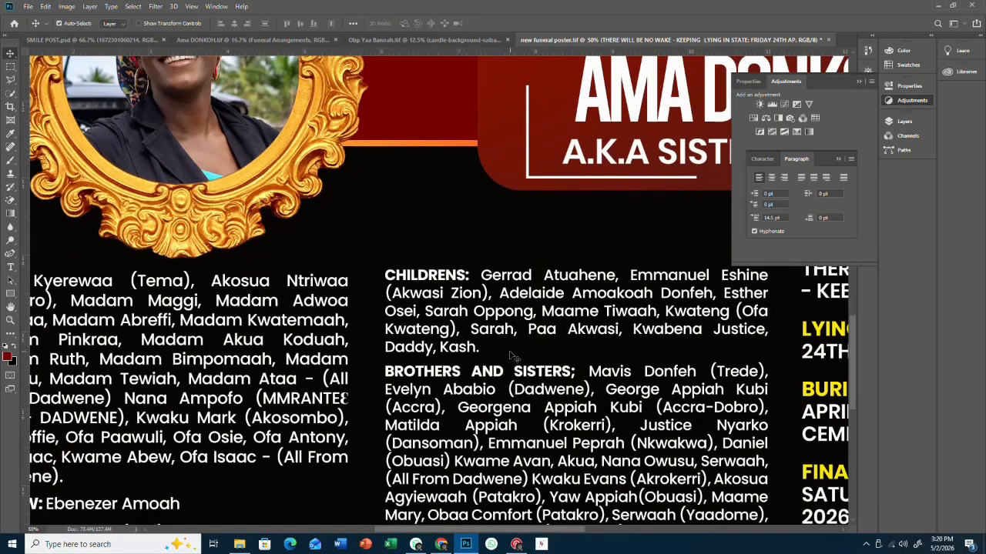
scroll(510, 356, down, 1)
click(10, 267)
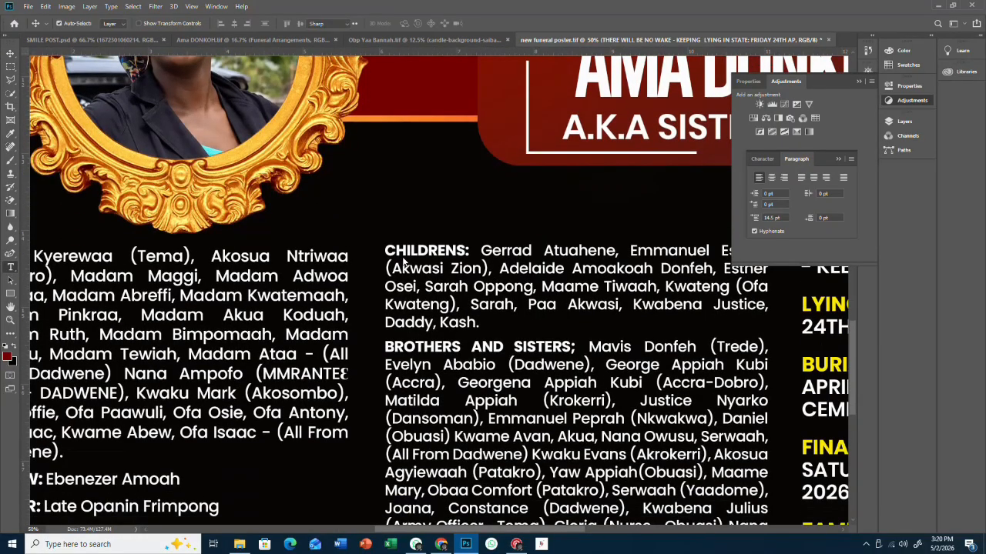
click(404, 257)
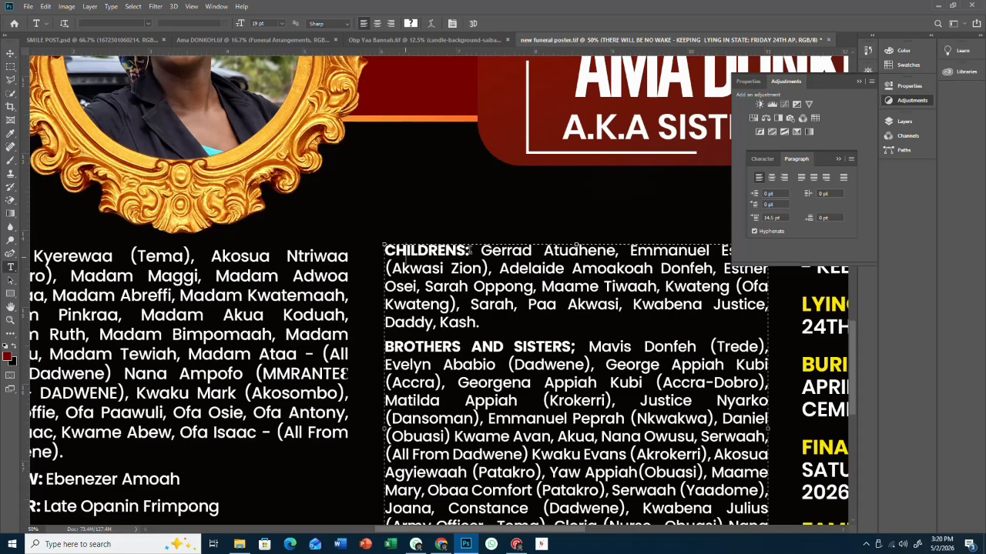
shift+click(384, 249)
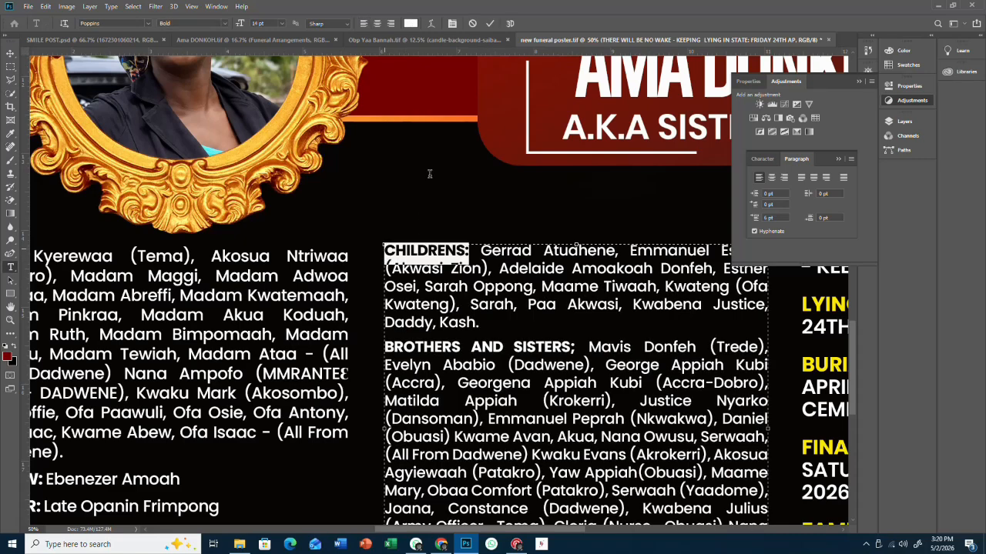
click(410, 23)
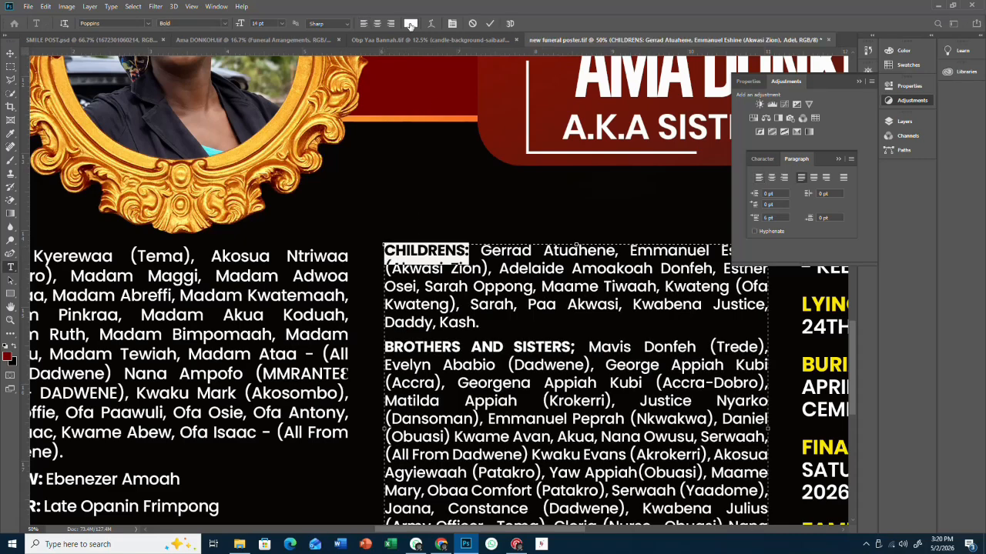
click(815, 359)
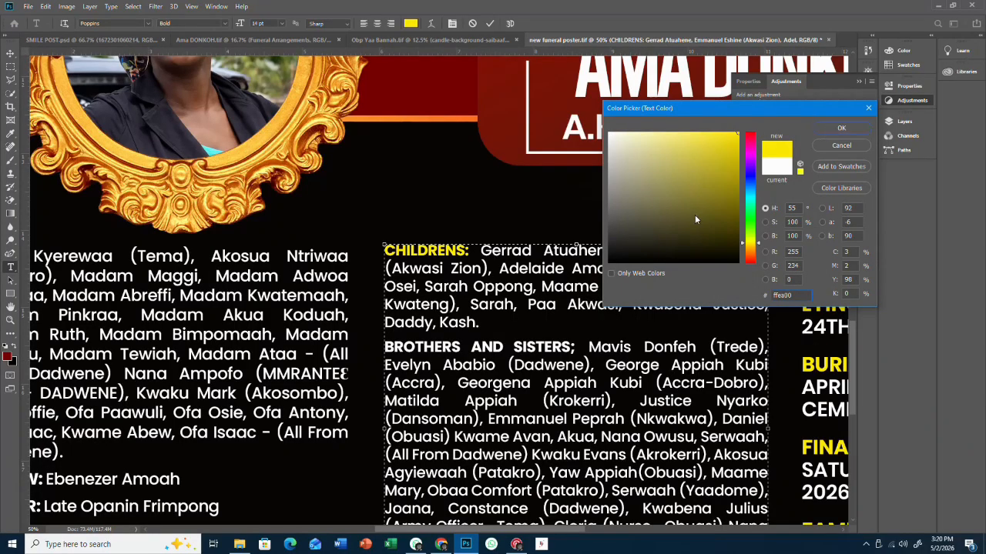
key(Return)
- Give the BROTHERS AND SISTERS; heading the same yellow and commit the text edit
click(493, 351)
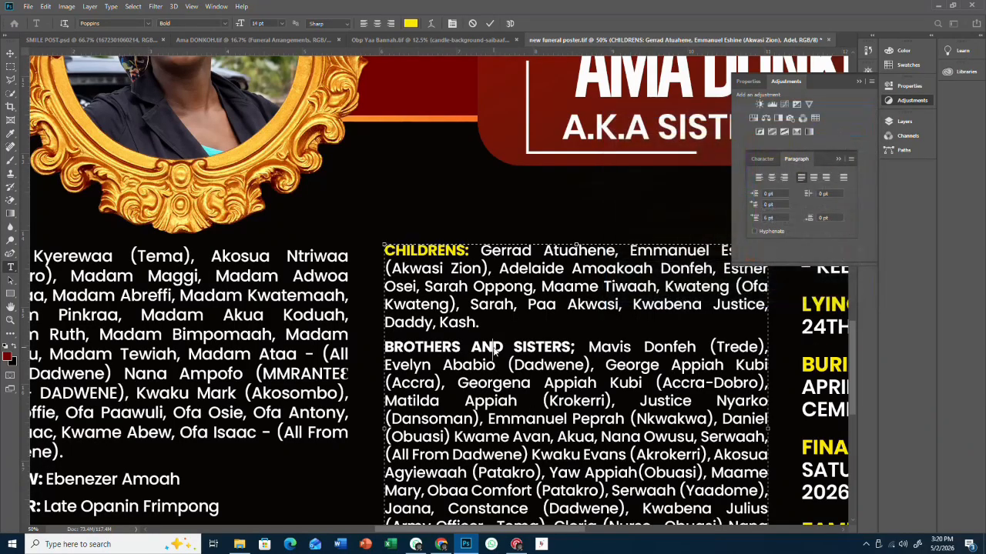
drag(577, 349, 400, 329)
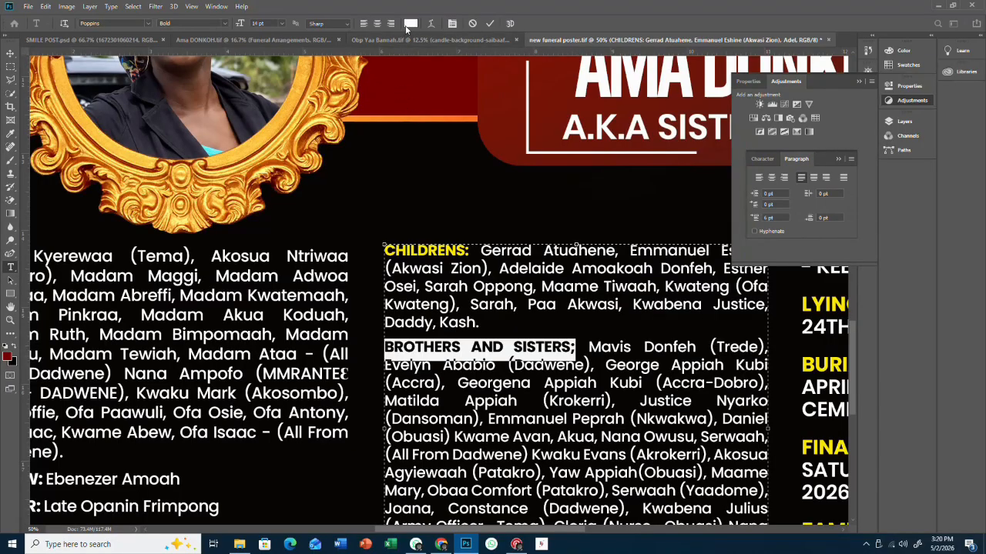
click(411, 23)
click(814, 356)
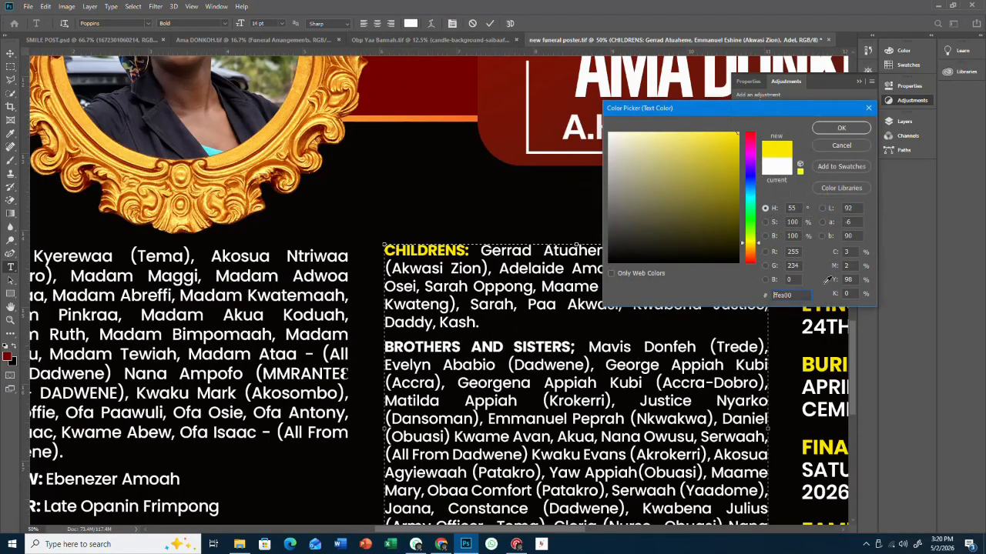
click(841, 127)
scroll(478, 362, down, 4)
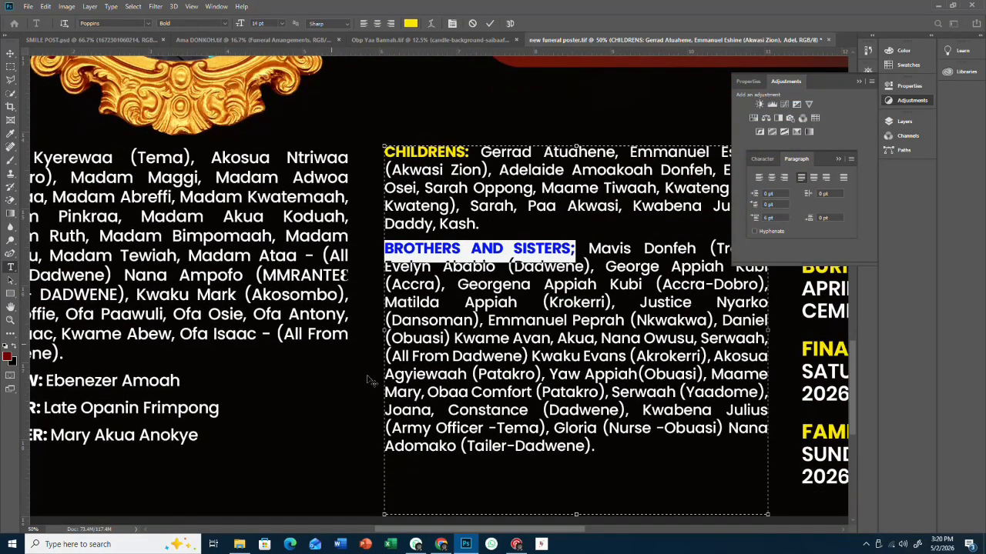
click(489, 23)
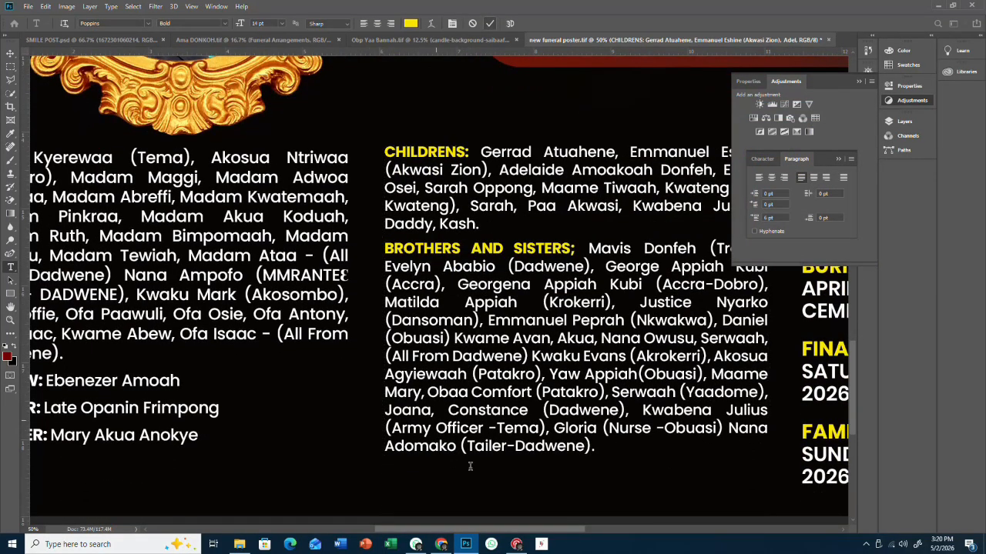
drag(416, 533, 379, 533)
- Set the WIDOW: label in the family list to yellow #ffea00
click(151, 379)
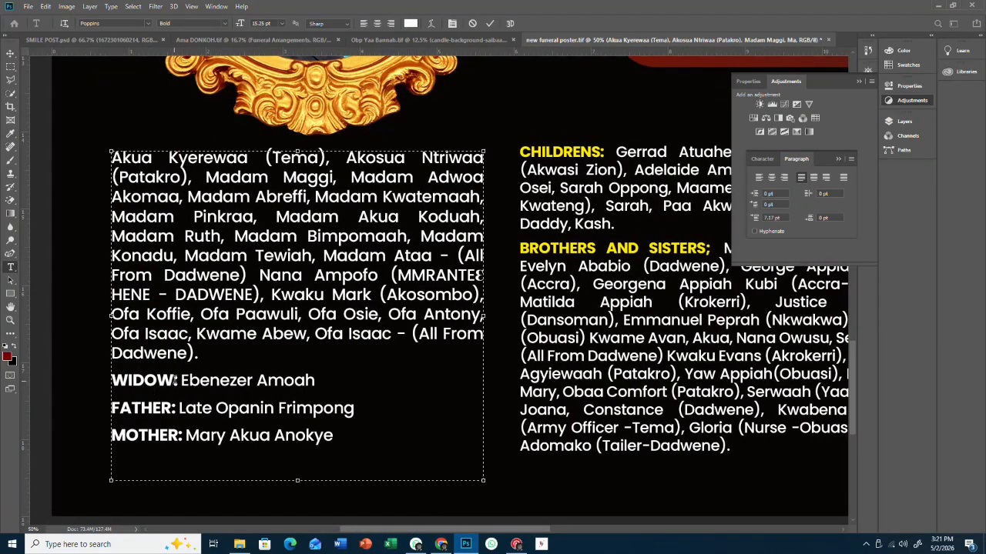
drag(177, 378, 106, 378)
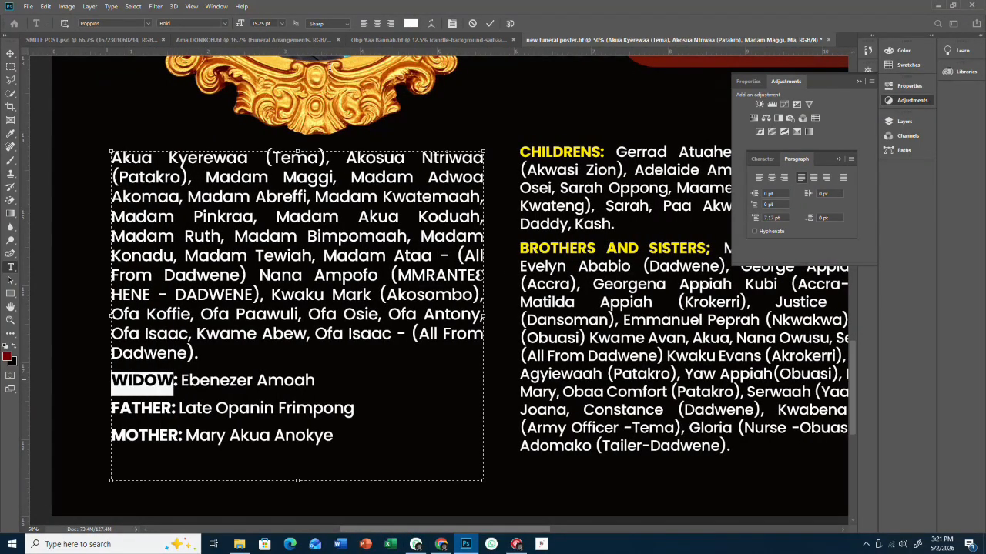
click(410, 23)
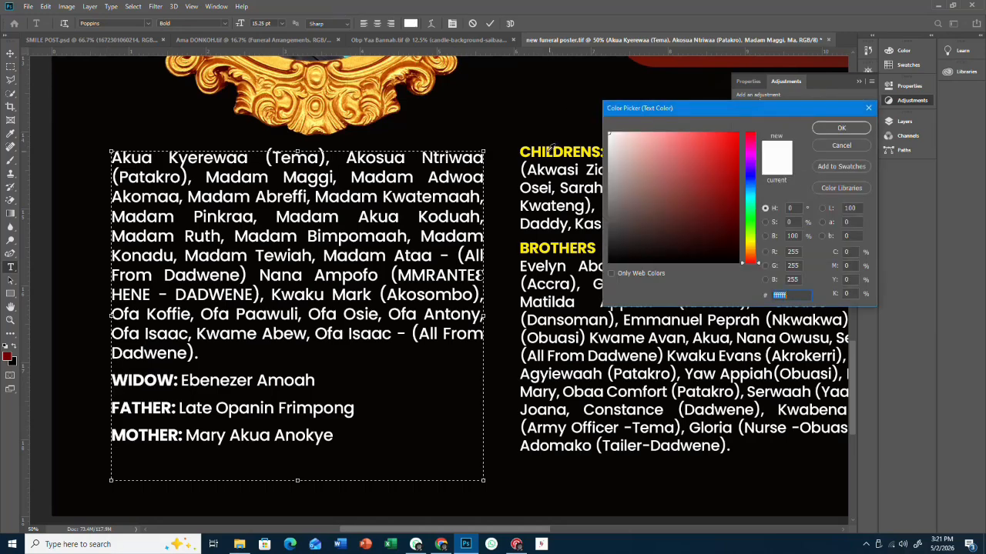
text(ffea00)
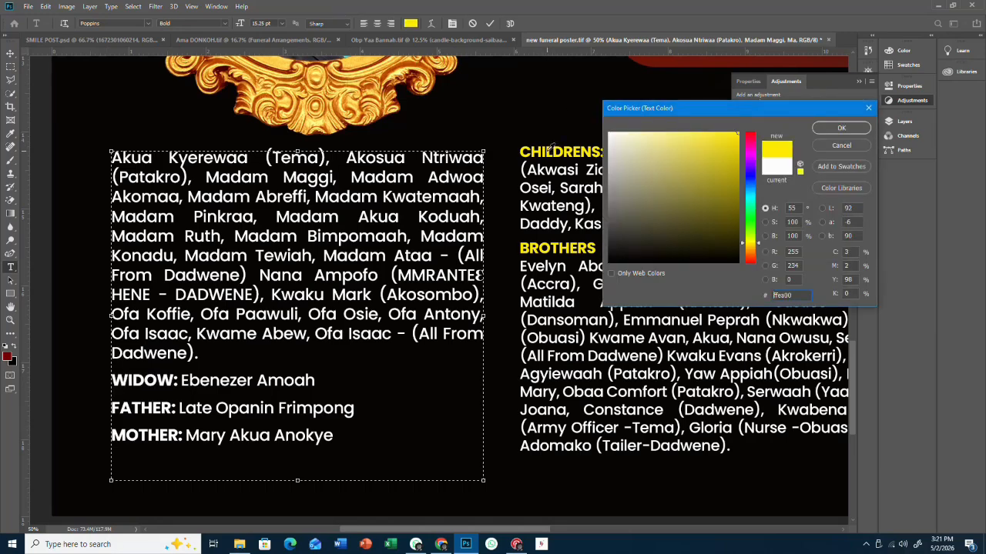
click(826, 128)
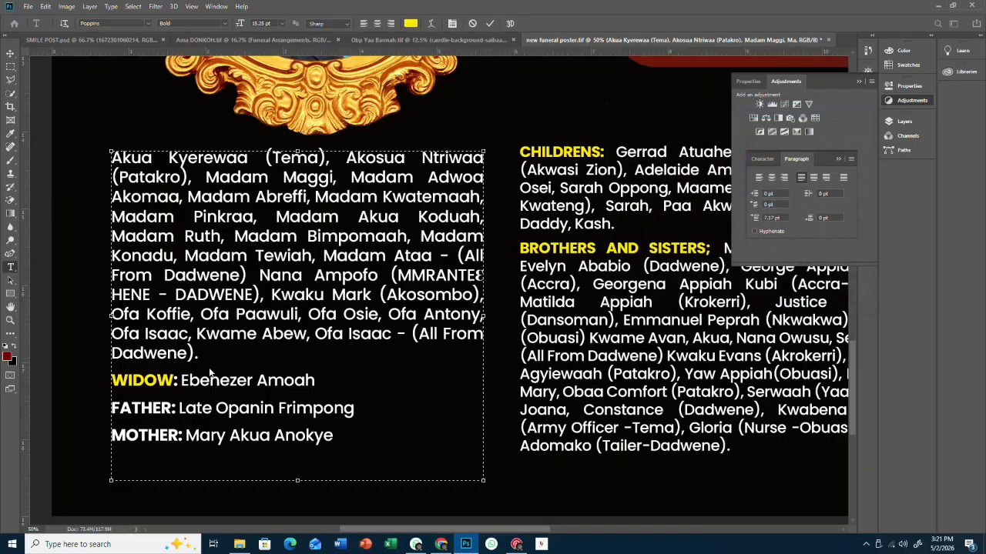
- Color the FATHER: and MOTHER: labels the same yellow and commit the text edits
click(179, 408)
drag(146, 408, 112, 403)
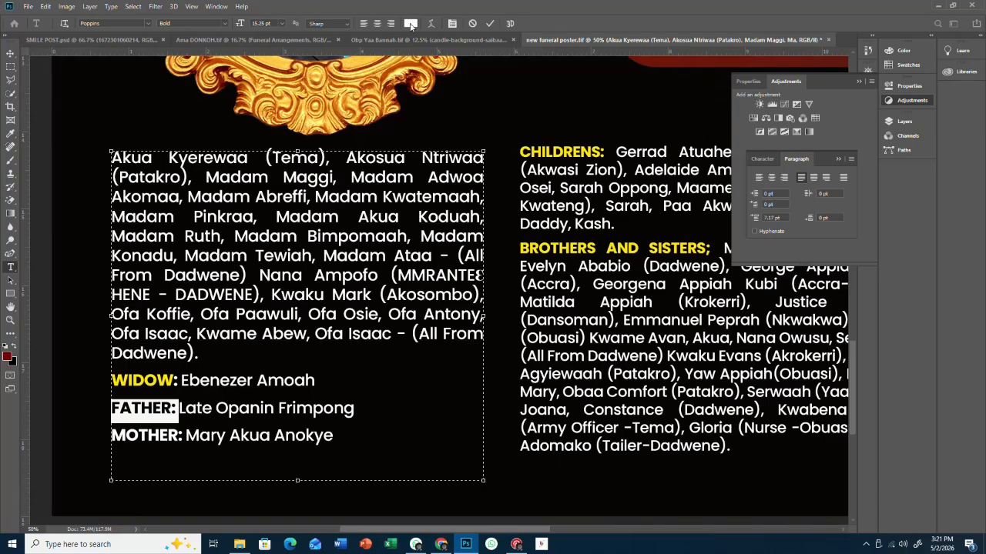
click(410, 23)
click(158, 374)
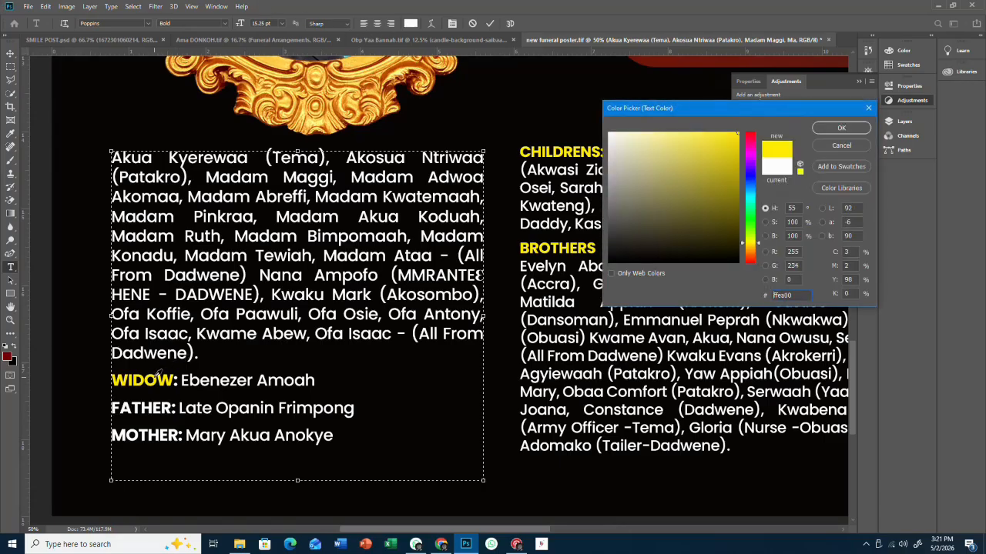
click(835, 128)
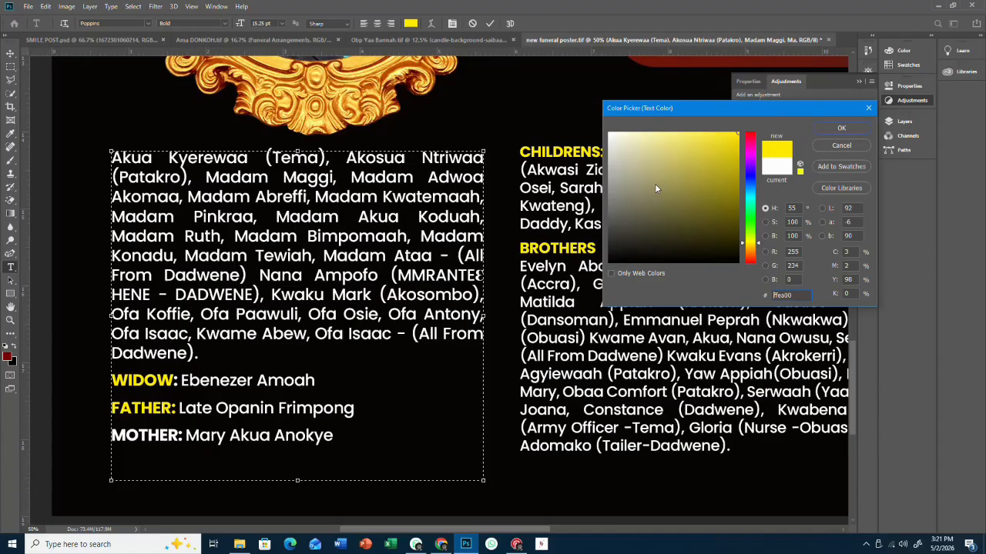
click(181, 435)
key(shift+Left)
key(shift+Left)
key(shift+Left)
key(shift+Left)
key(shift+Left)
key(shift+Left)
key(shift+Left)
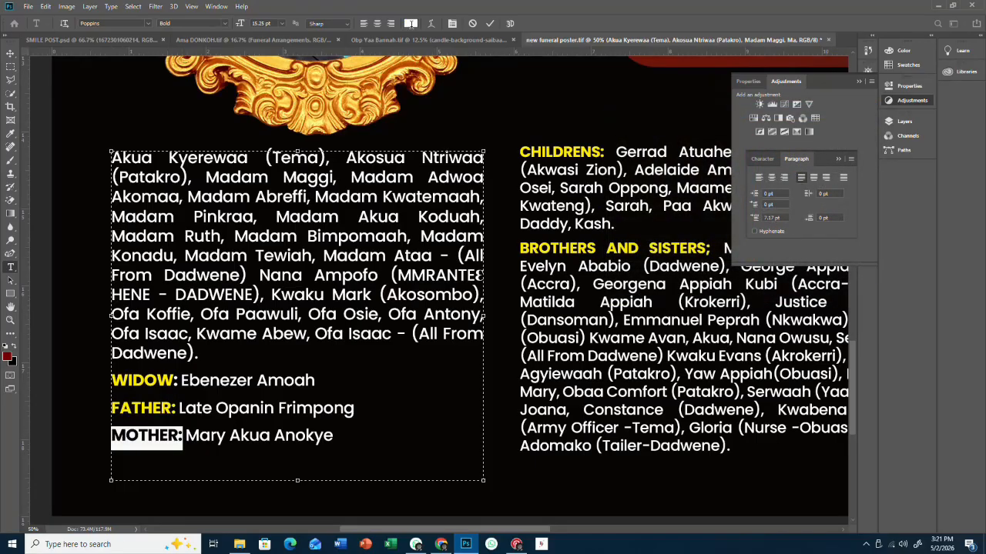
click(411, 24)
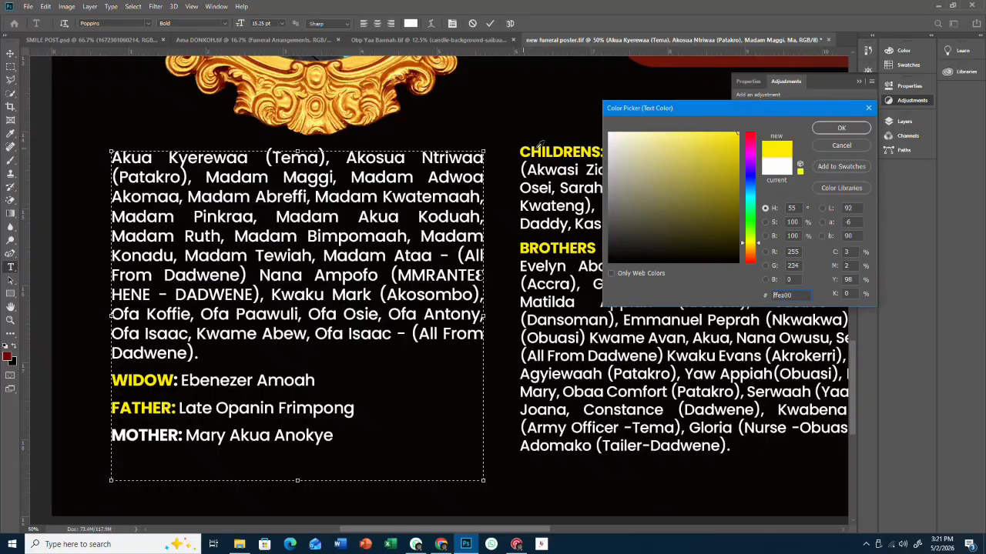
click(820, 130)
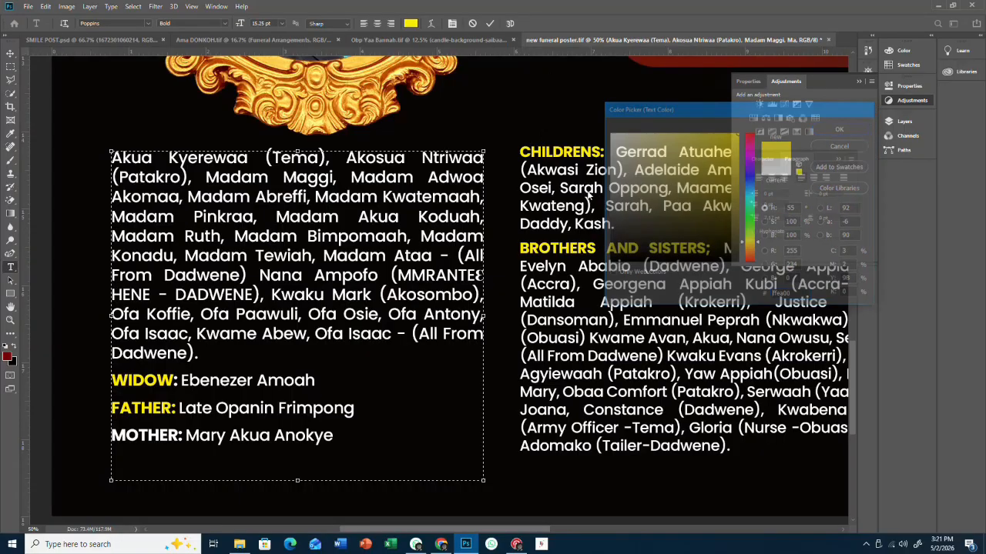
click(10, 54)
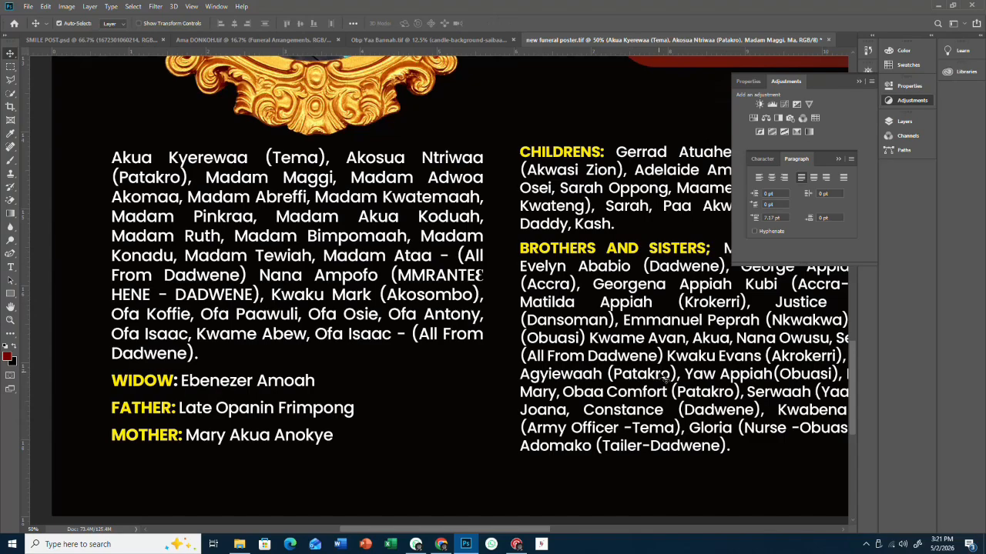
- Drag the CHILDRENS text layer upward so its top sits above the neighbouring relatives list
scroll(660, 374, up, 1)
scroll(659, 374, down, 2)
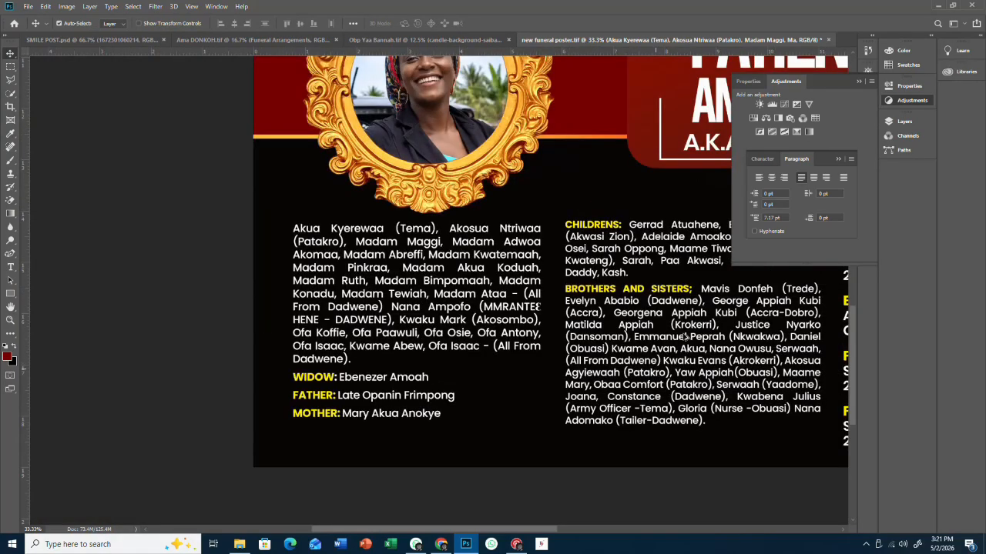
click(859, 80)
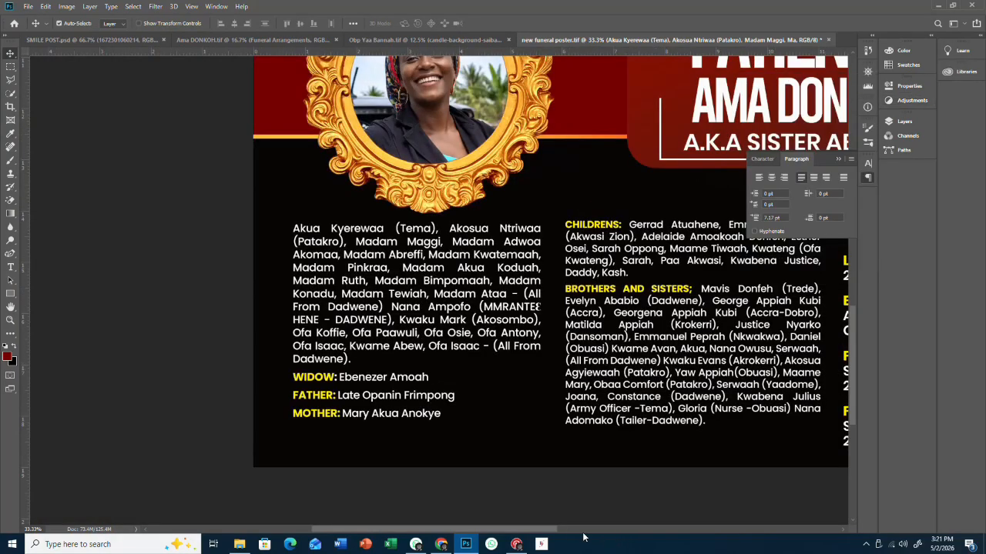
drag(555, 531, 598, 531)
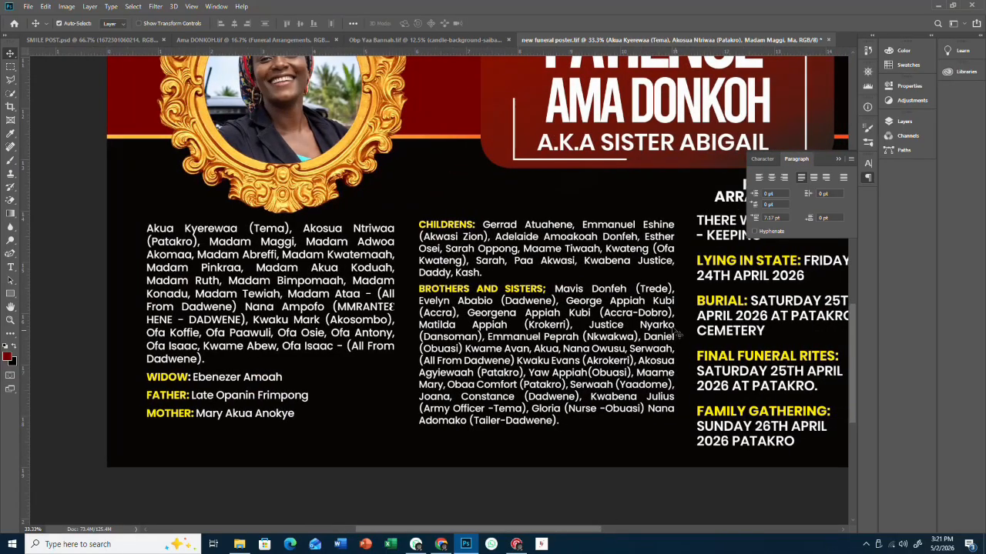
scroll(677, 335, up, 5)
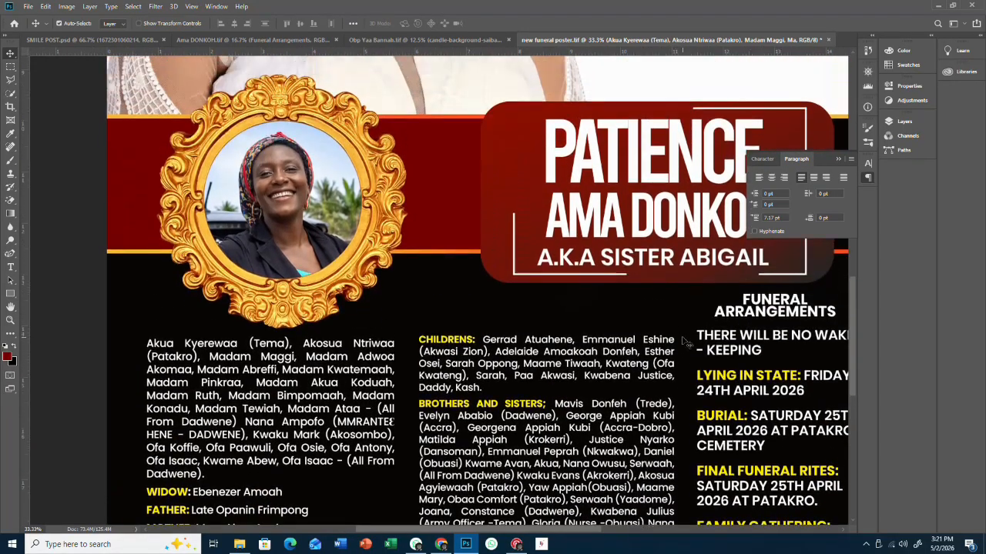
scroll(681, 343, up, 1)
drag(608, 370, 606, 342)
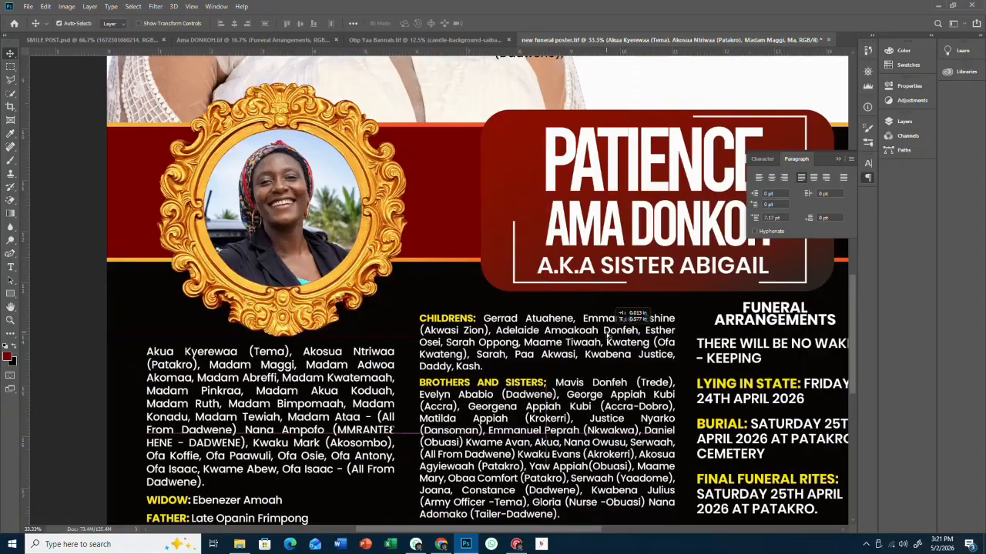
scroll(599, 350, down, 3)
scroll(598, 356, down, 3)
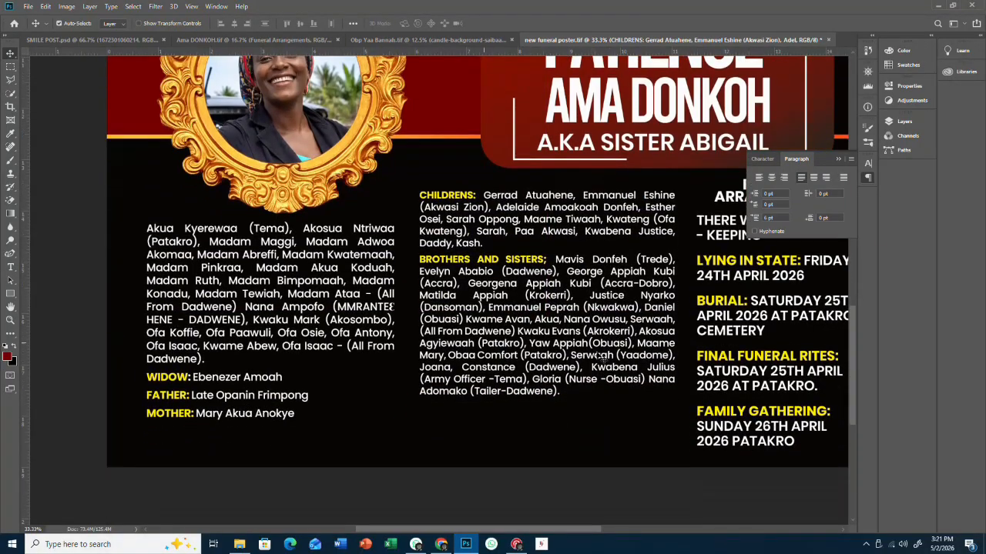
- Increase the leading of all CHILDRENS and BROTHERS AND SISTERS text by two Alt+Down steps
click(10, 266)
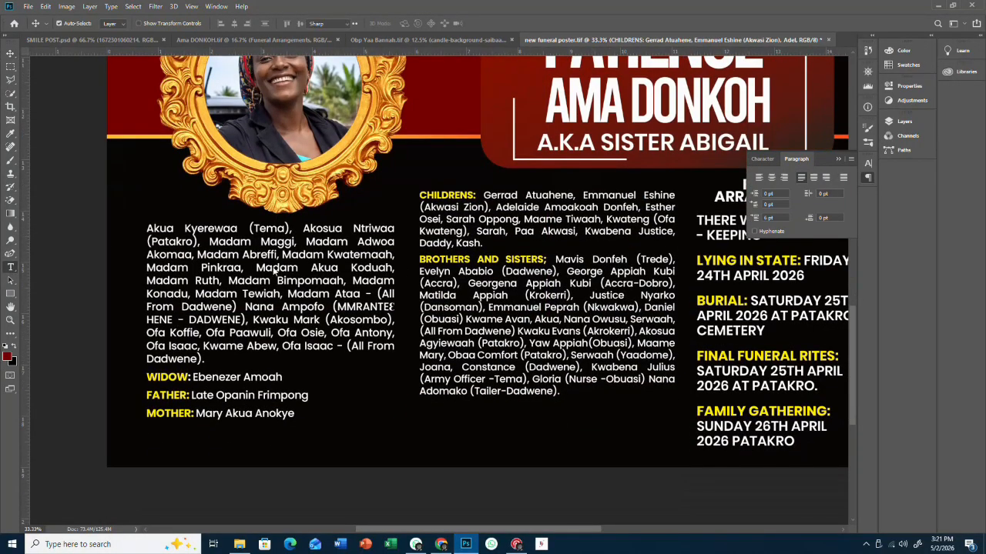
click(468, 288)
key(ctrl+a)
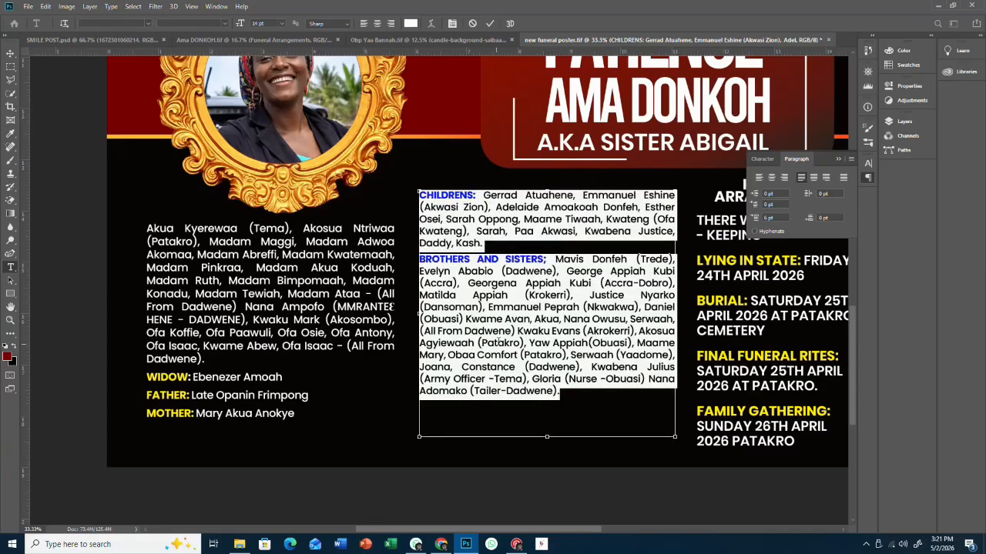
key(alt+Down)
key(alt+Down)
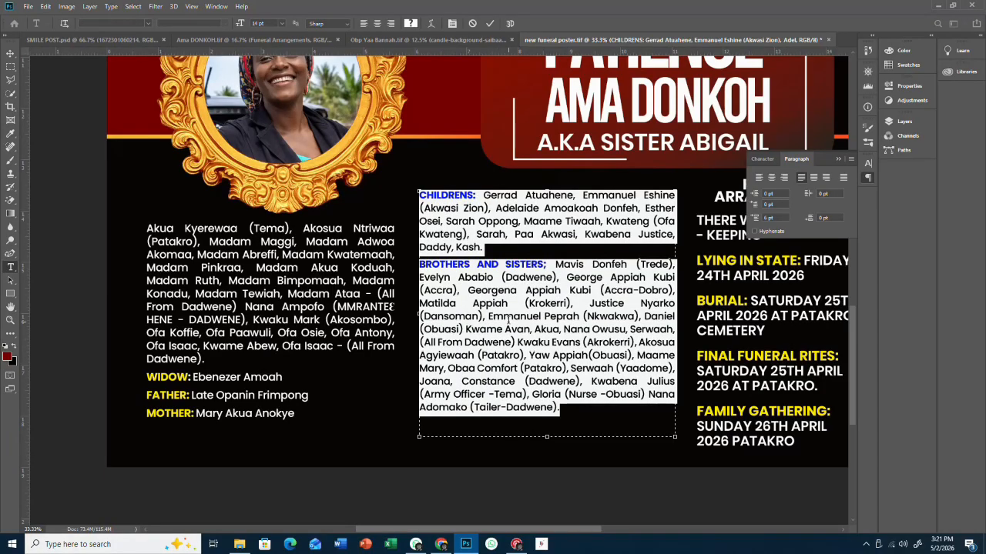
key(alt+Down)
click(525, 311)
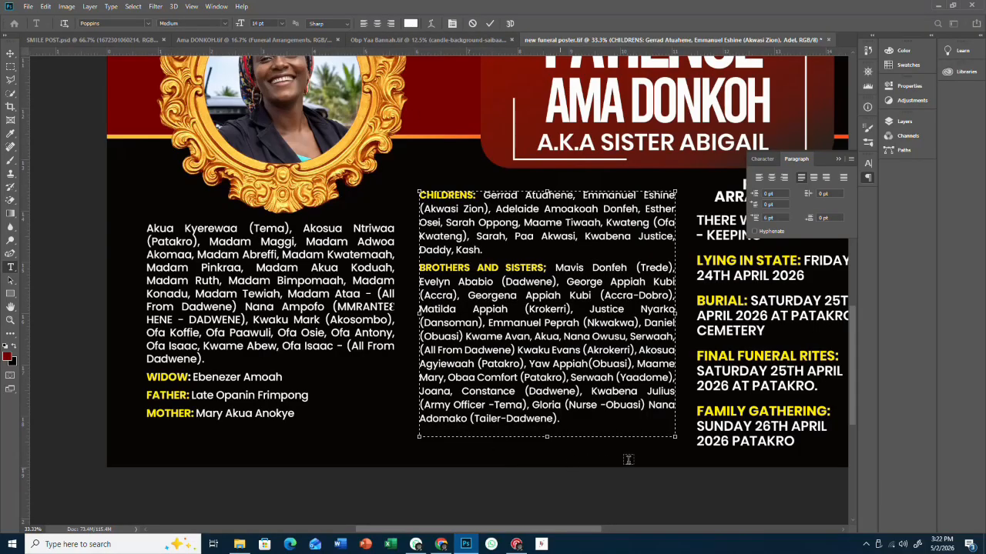
click(10, 52)
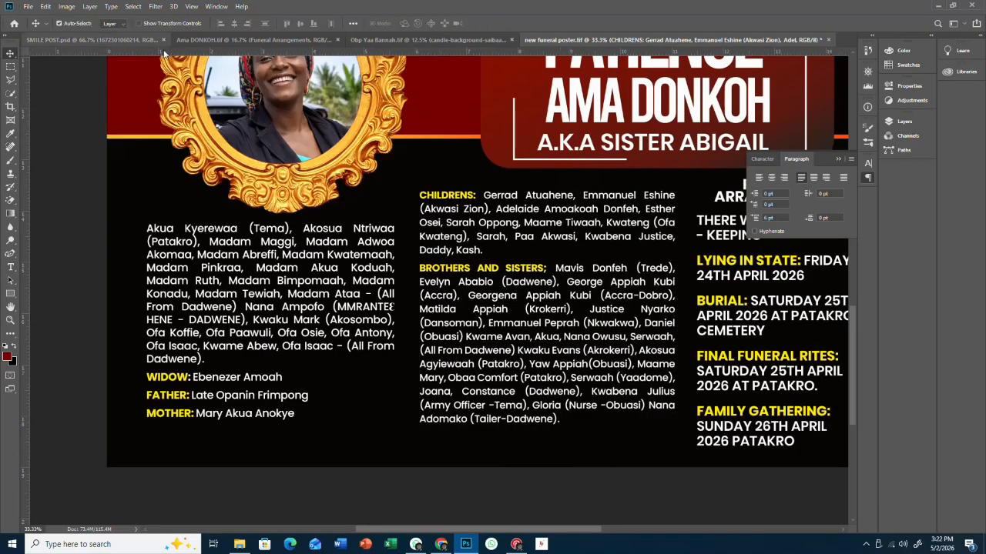
click(194, 42)
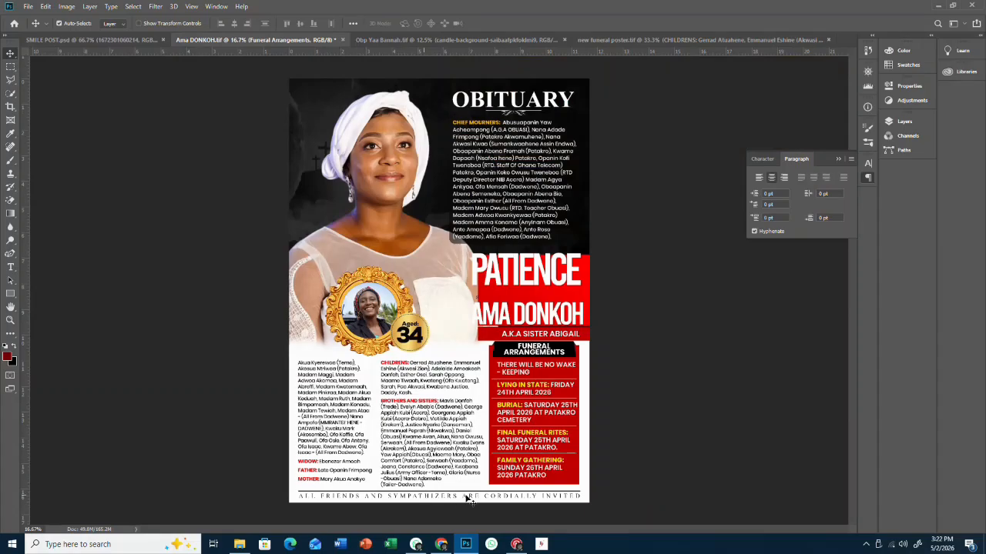
- Bring the 'ALL FRIENDS AND SYMPATHIZERS ARE CORDIALLY INVITED' line into the poster with a white Color Overlay
drag(468, 499, 696, 3)
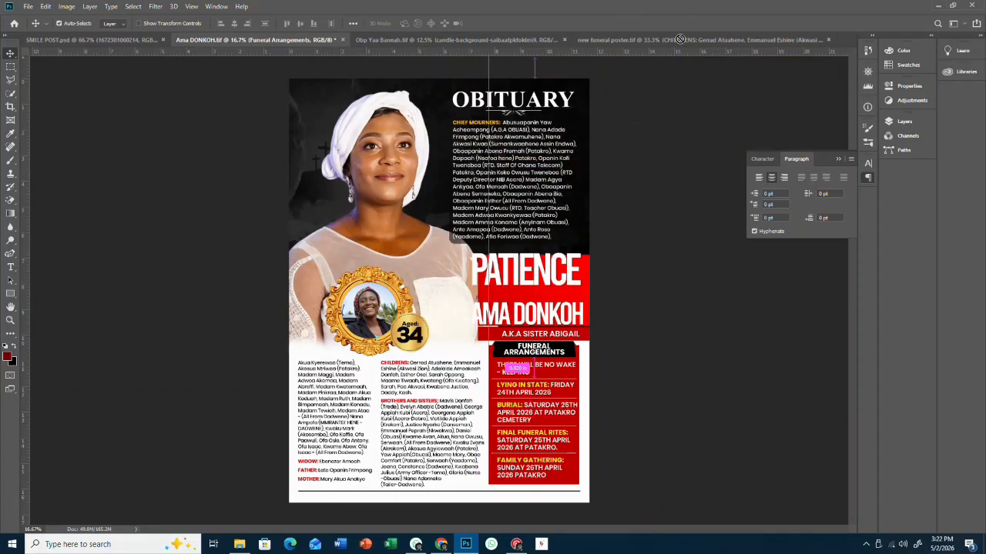
drag(678, 39, 401, 455)
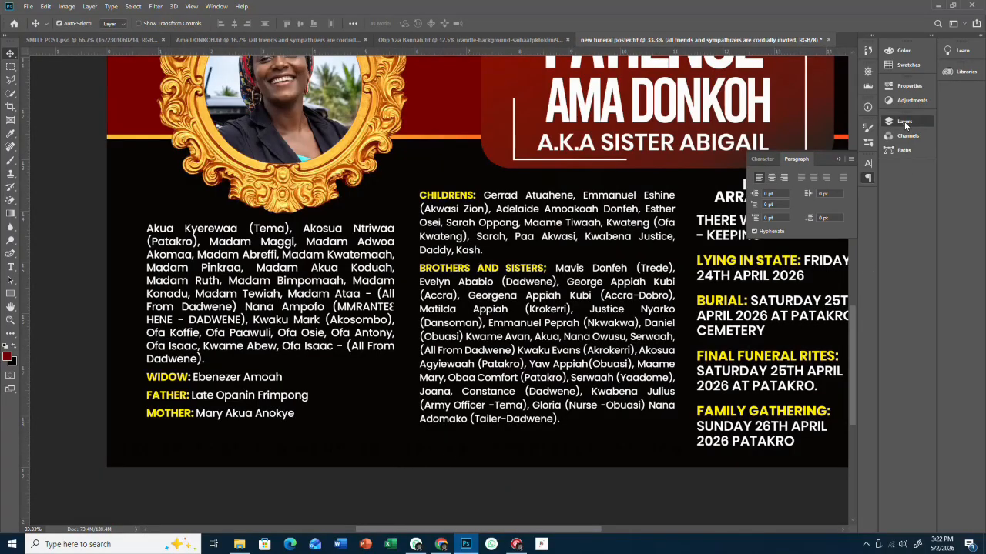
key(F7)
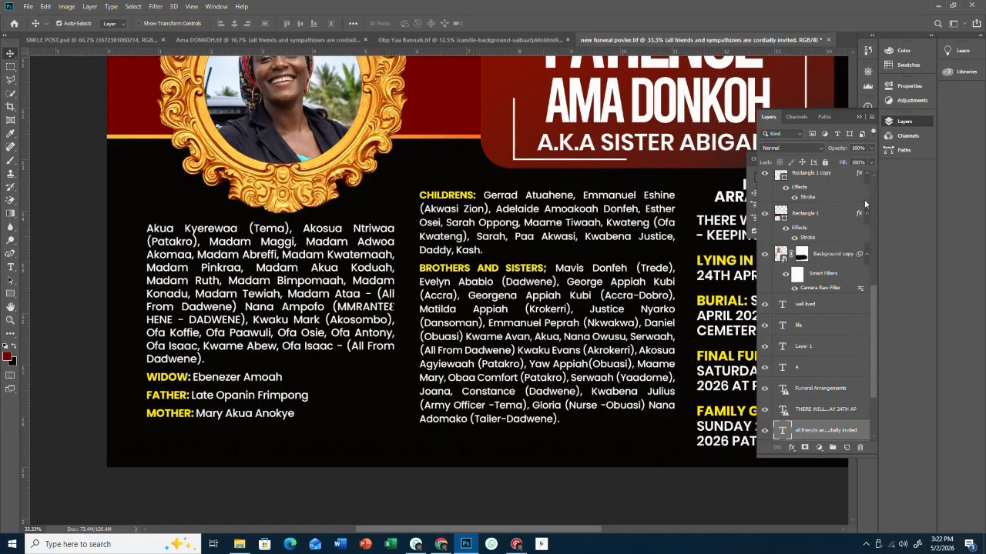
double_click(863, 437)
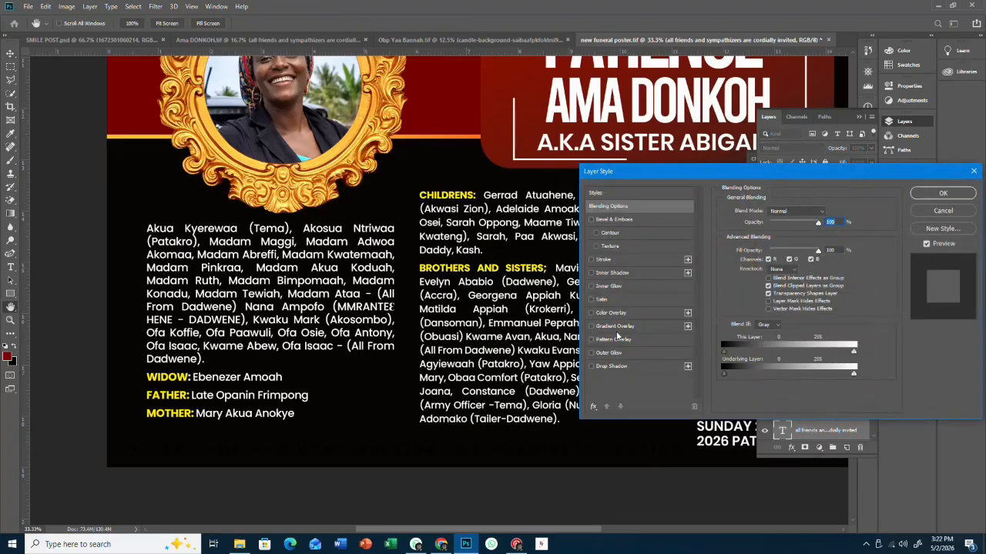
click(614, 314)
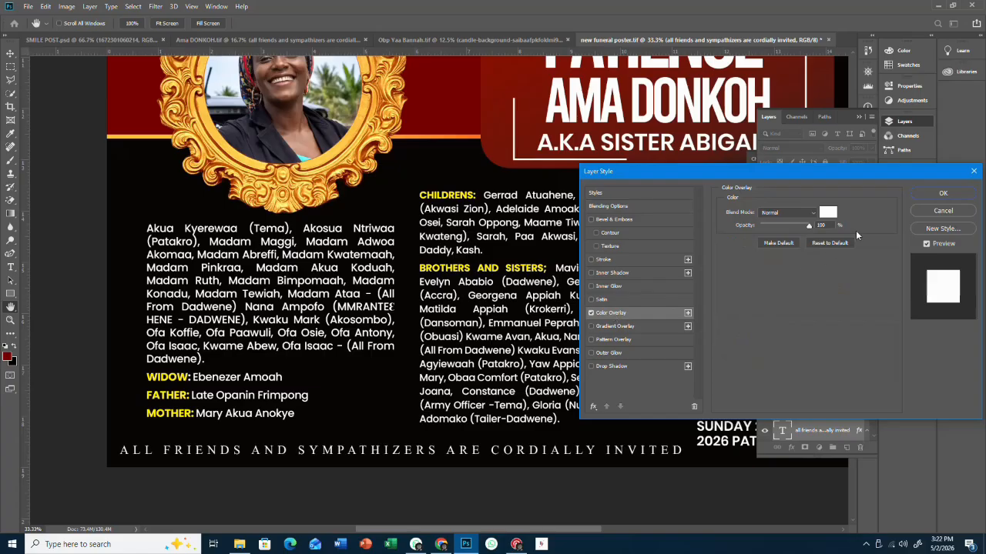
click(940, 193)
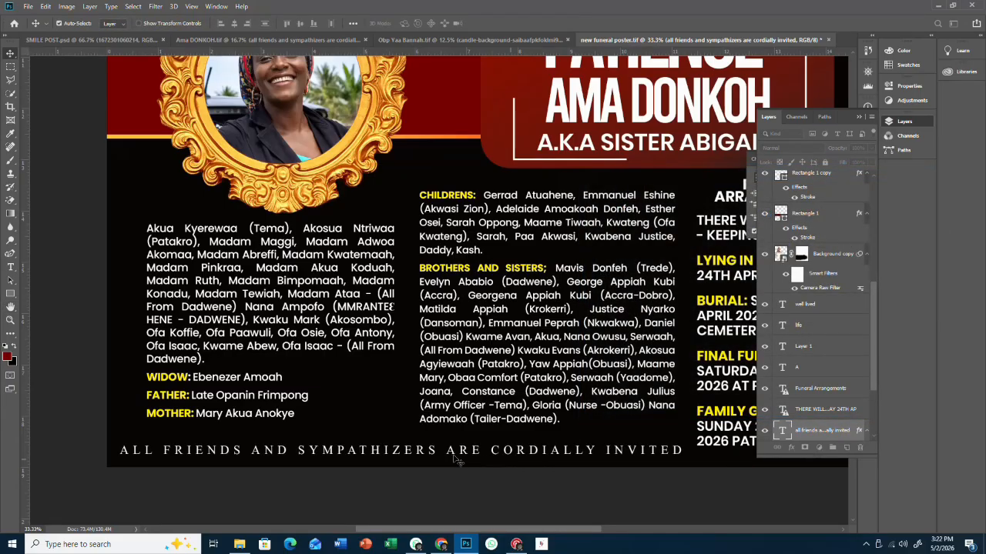
- Narrow the invitation line from its left side and shift it left along the bottom
key(ctrl+t)
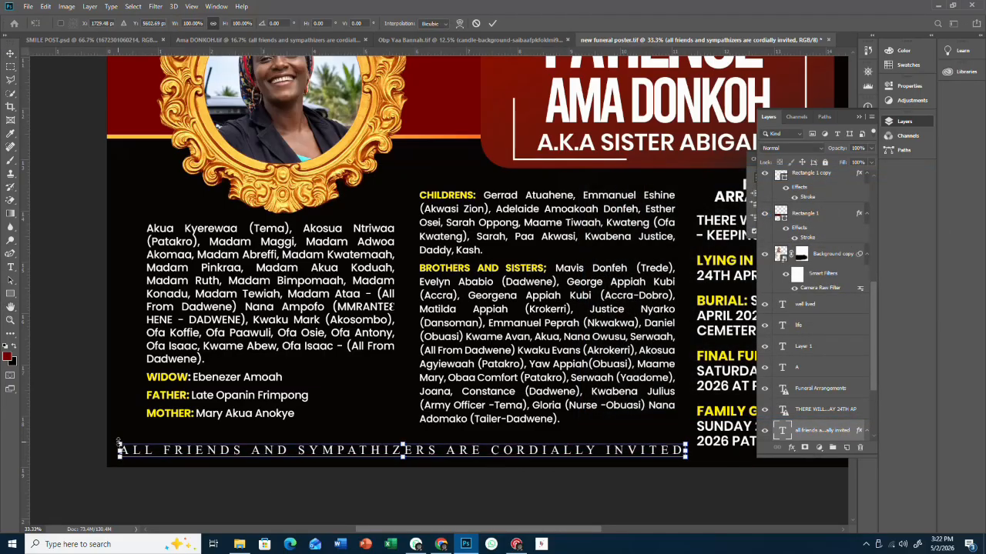
drag(121, 450, 182, 452)
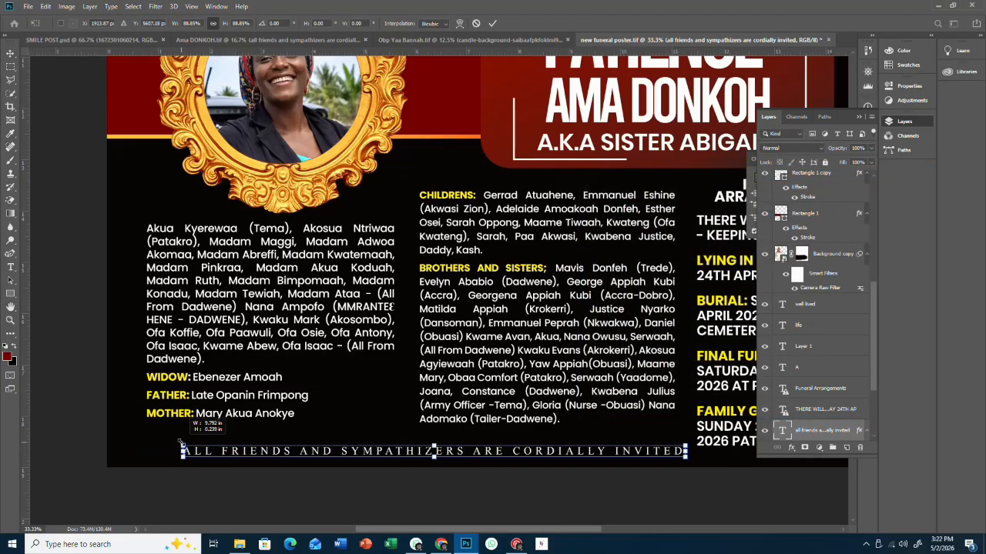
click(10, 52)
drag(416, 457, 385, 455)
- Bring the candle image into the poster and place it left of the portrait frame
scroll(422, 445, down, 1)
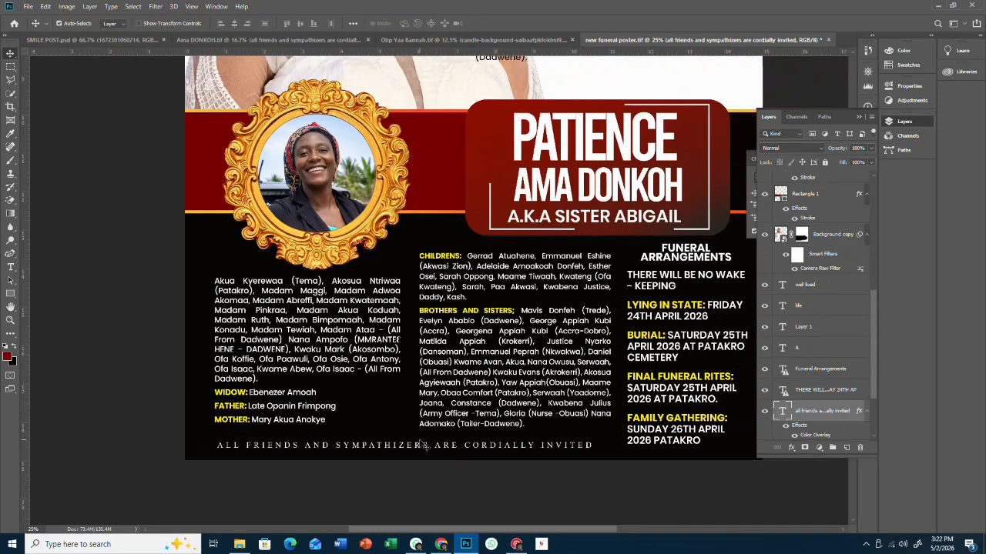
scroll(422, 445, down, 1)
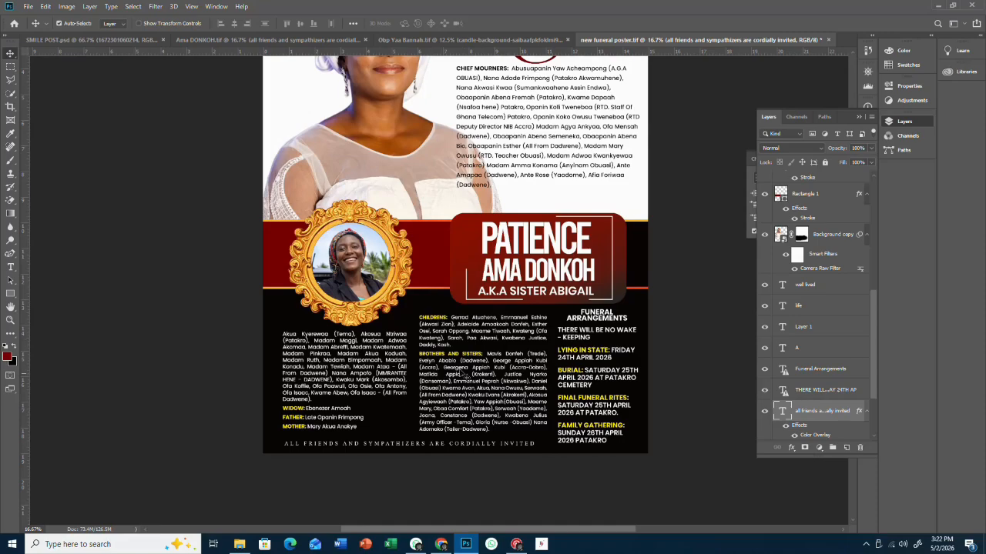
click(304, 324)
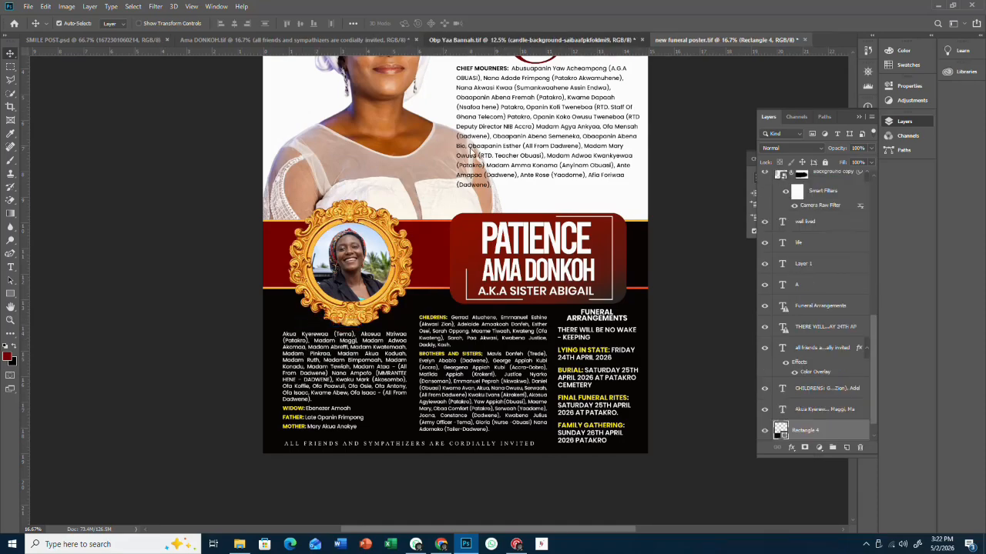
click(568, 40)
key(ctrl)
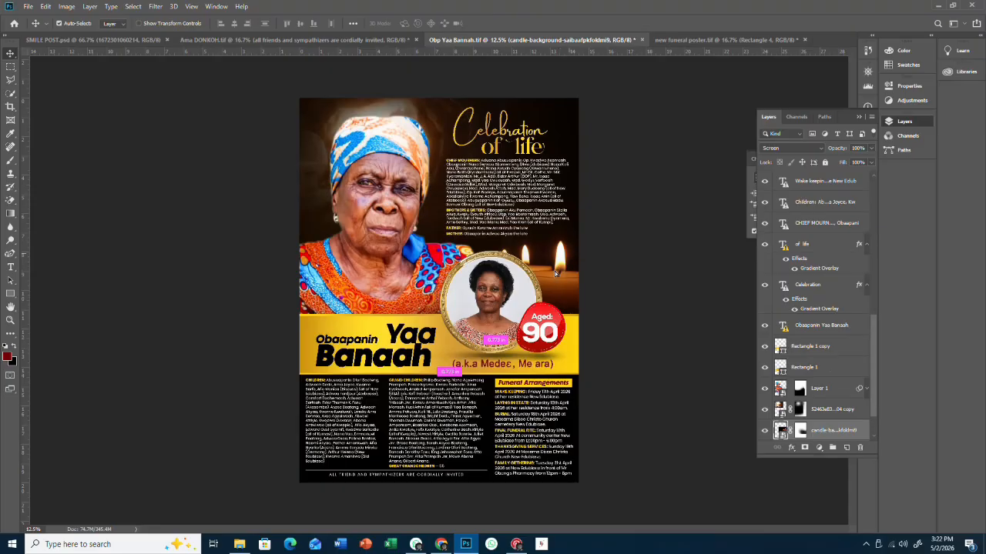
click(701, 40)
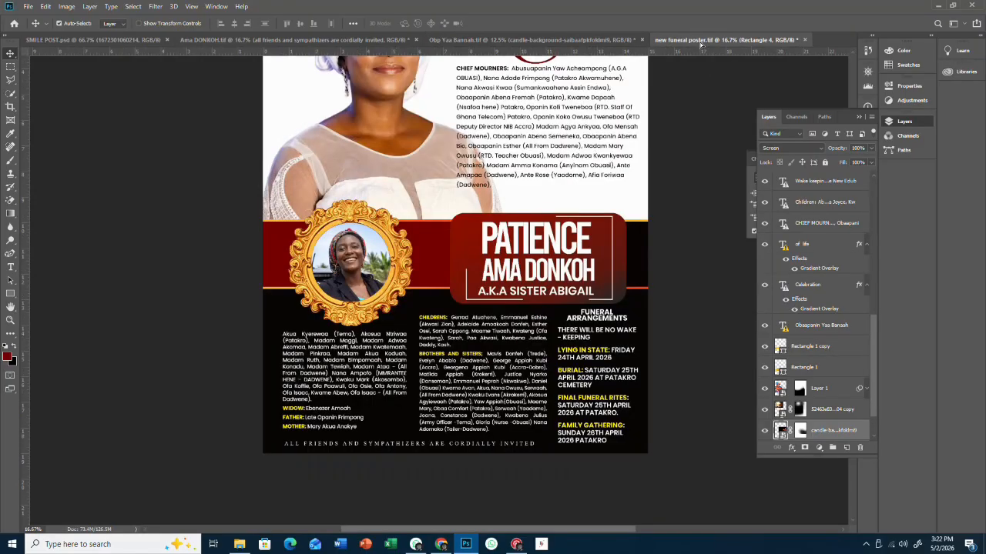
click(353, 327)
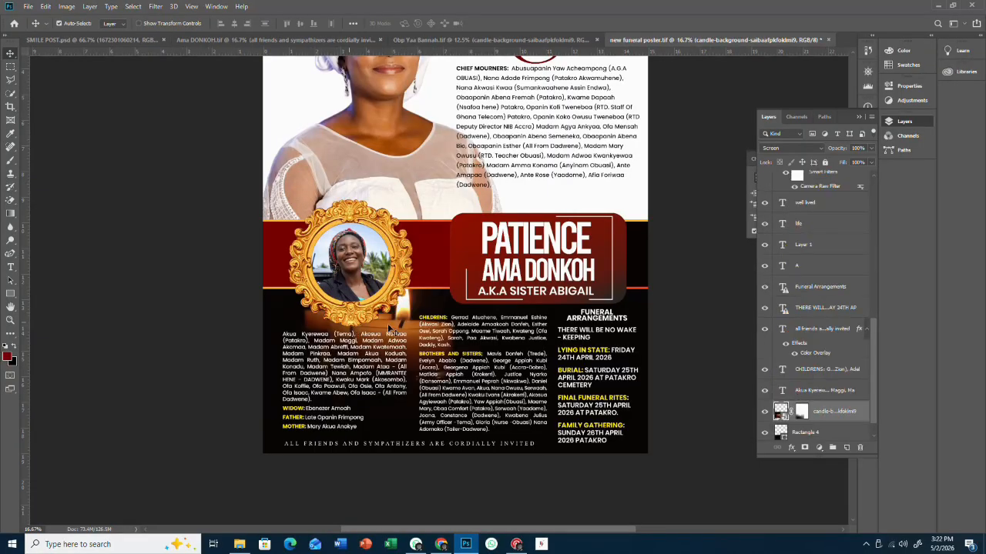
drag(337, 328, 271, 348)
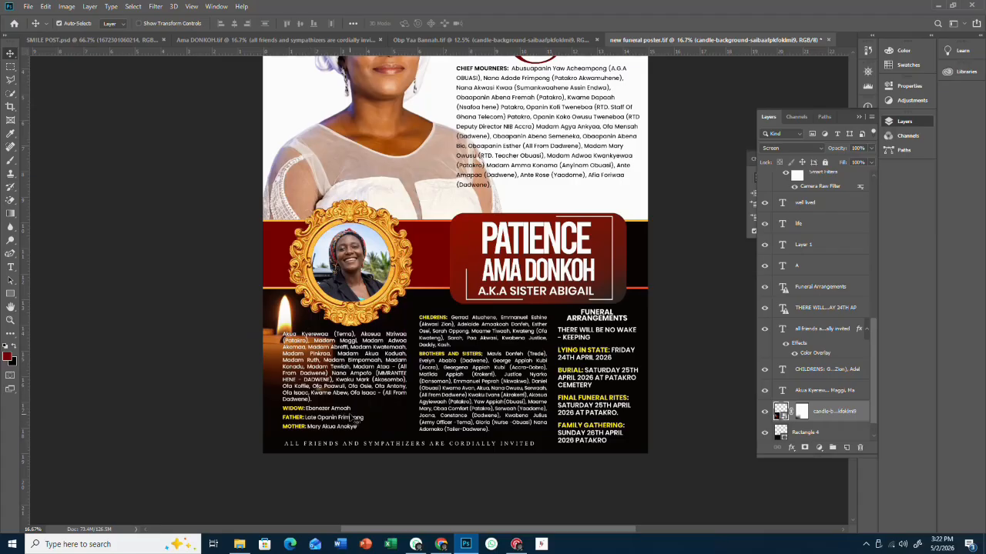
- Scale the candle image to about half size and reposition it beside the portrait frame
key(ctrl+t)
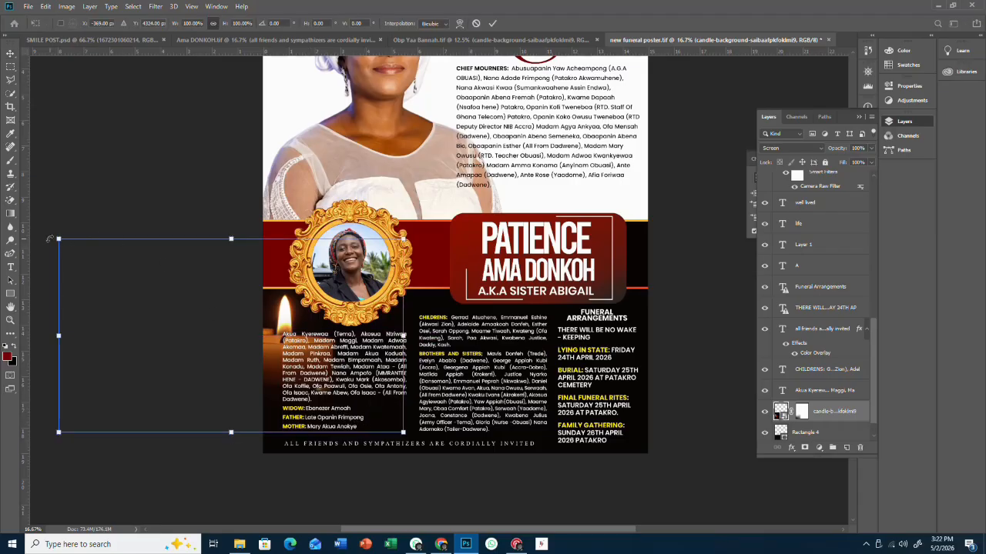
drag(49, 239, 241, 328)
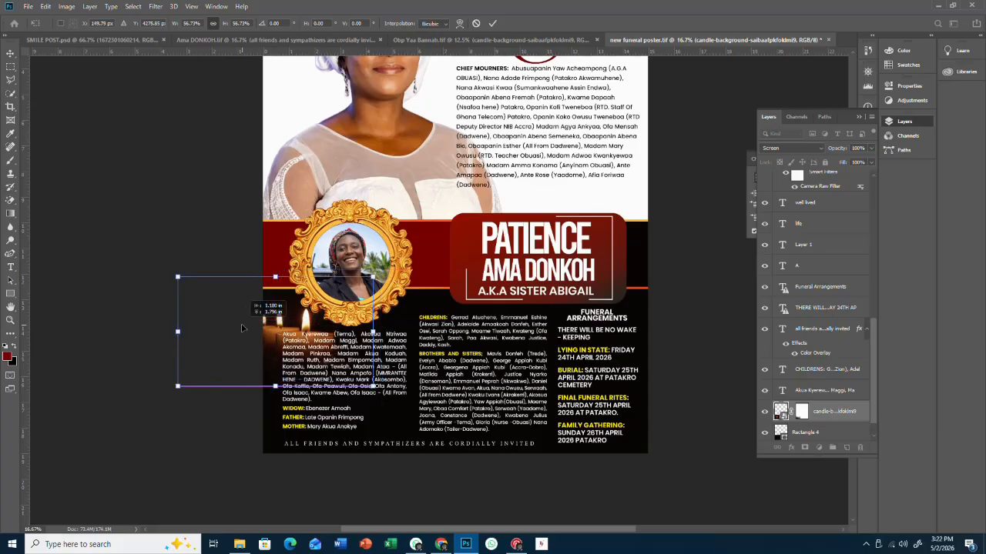
click(492, 23)
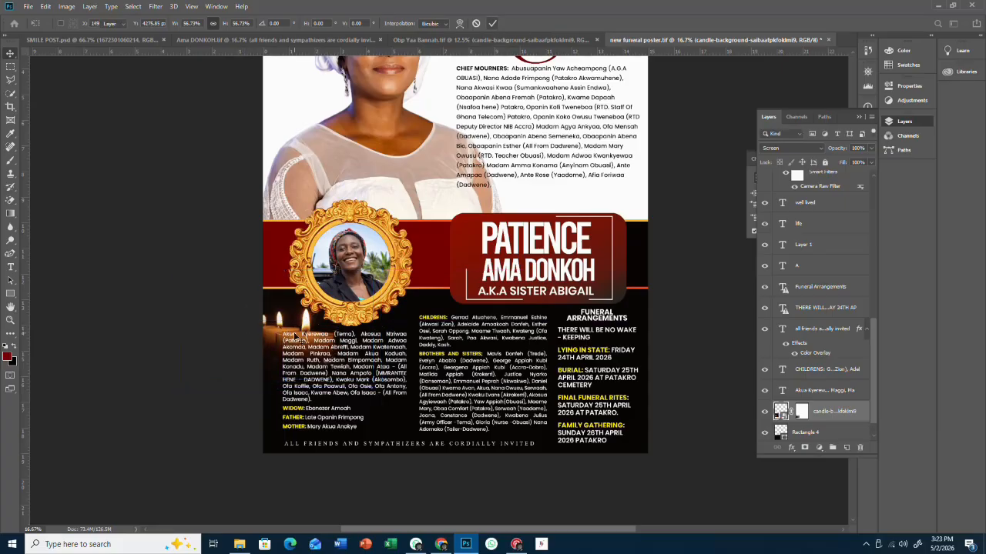
mouse_move(291, 331)
mouse_down()
mouse_move(282, 324)
mouse_move(310, 322)
mouse_move(300, 332)
mouse_up()
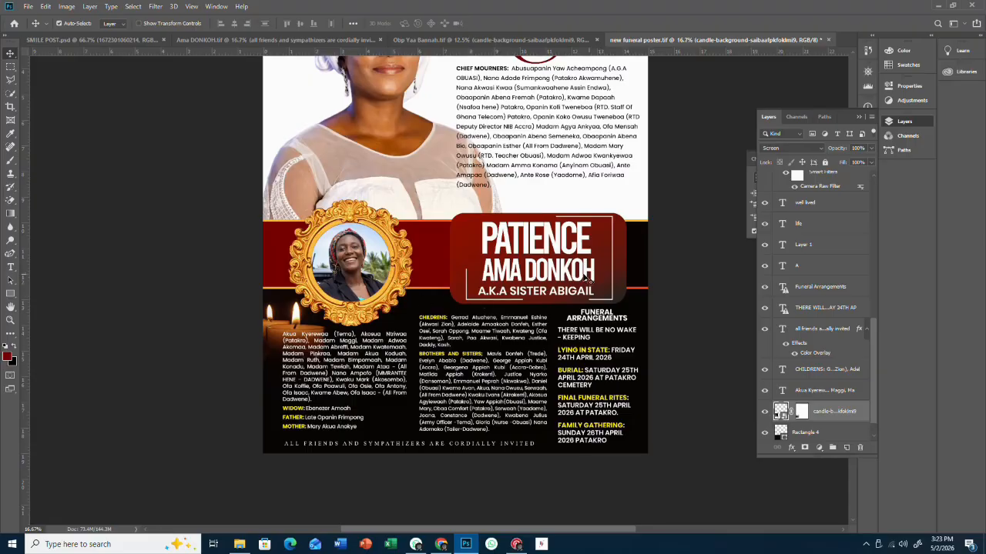
- Nudge the 'life' heading slightly, then save the poster with Ctrl+S
scroll(589, 277, up, 5)
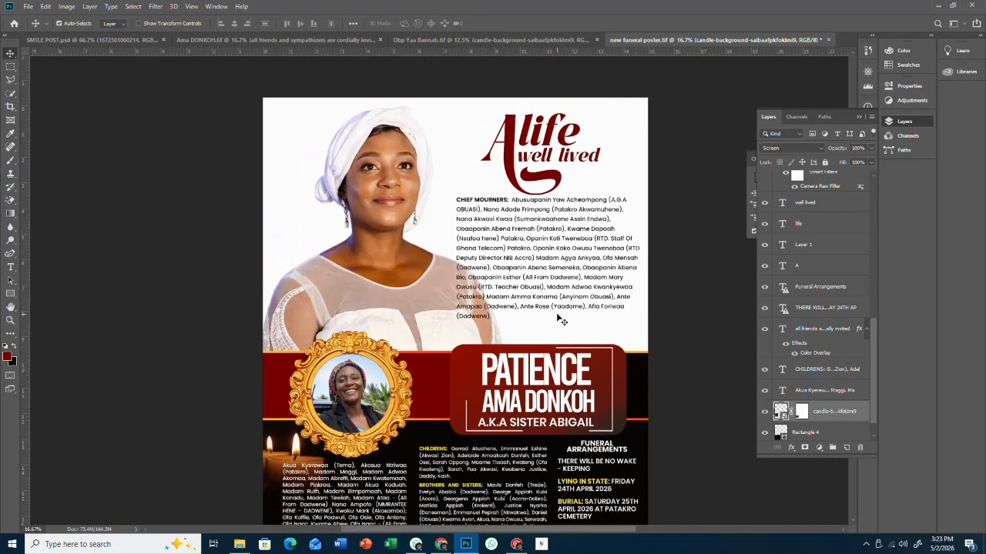
scroll(560, 320, down, 4)
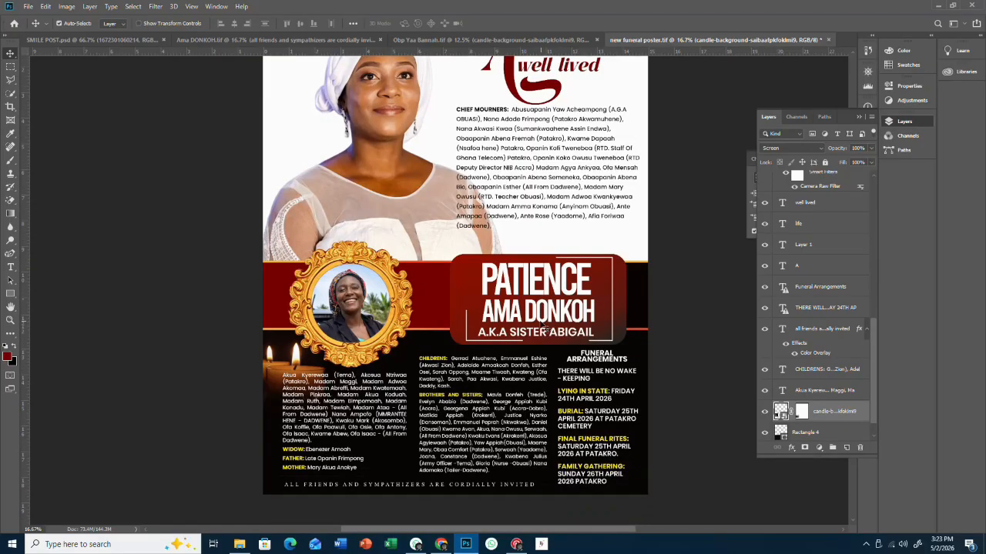
scroll(544, 329, down, 1)
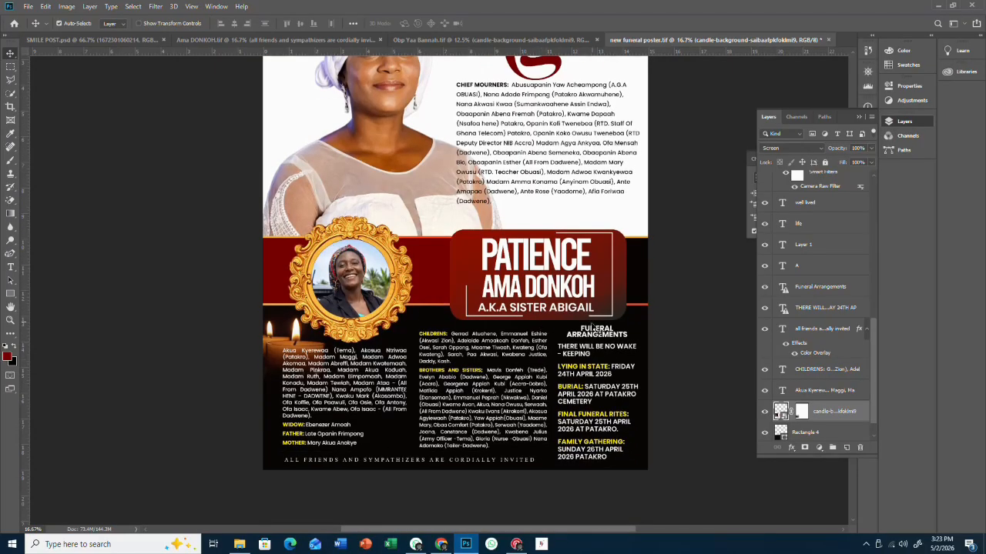
scroll(518, 260, up, 4)
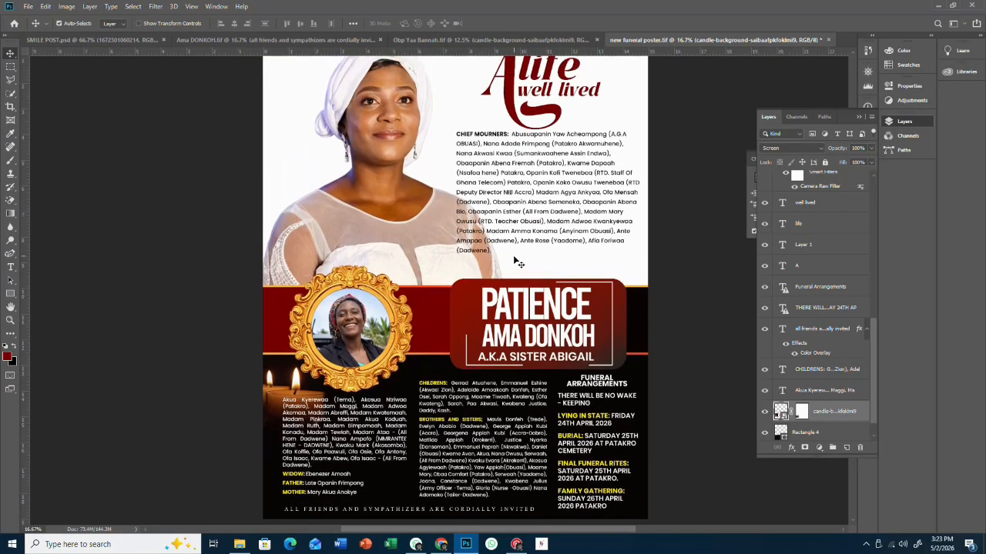
click(531, 262)
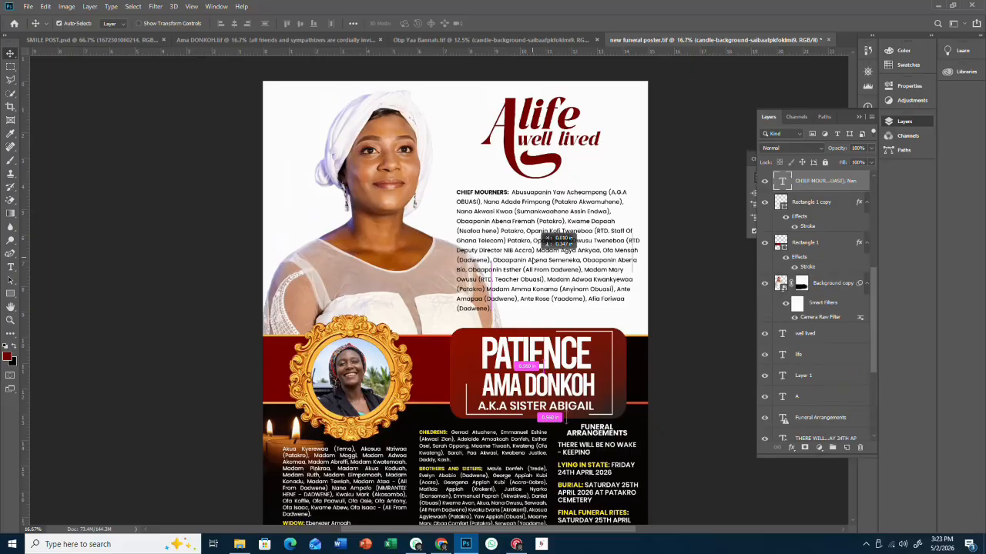
drag(533, 122, 530, 124)
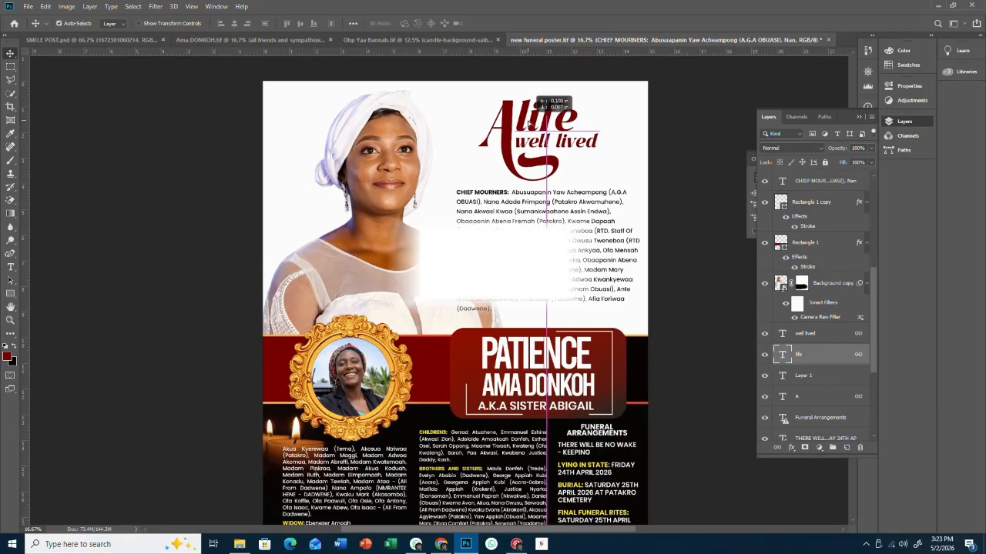
key(ctrl+s)
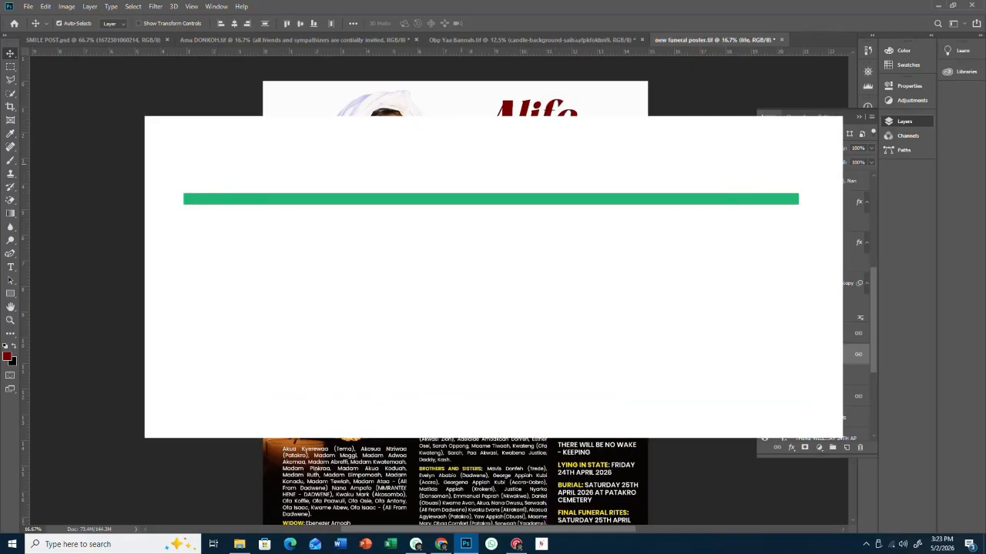
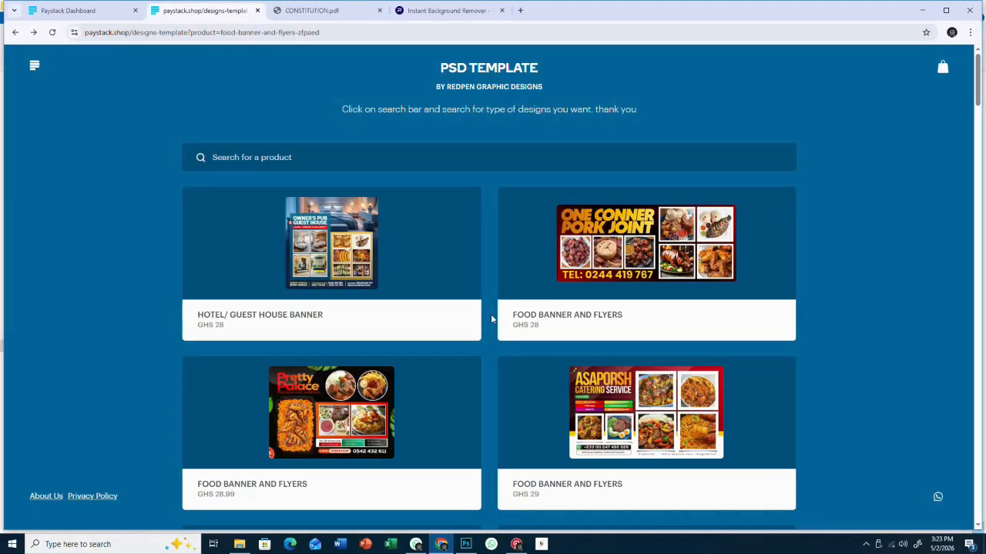
- Browse down the paystack.shop PSD template grid, then return to the File Explorer Design folder
scroll(491, 314, down, 2)
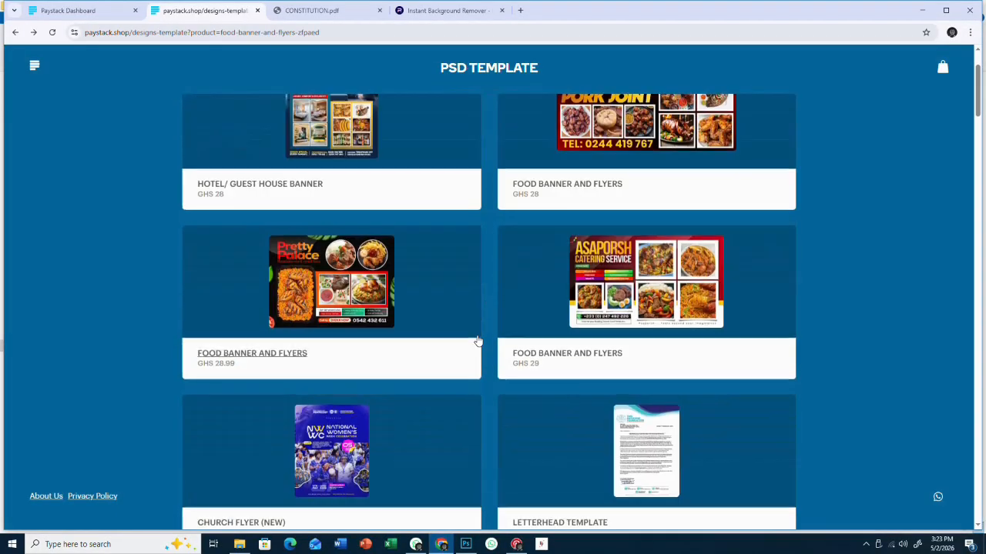
scroll(477, 346, up, 2)
scroll(478, 337, down, 7)
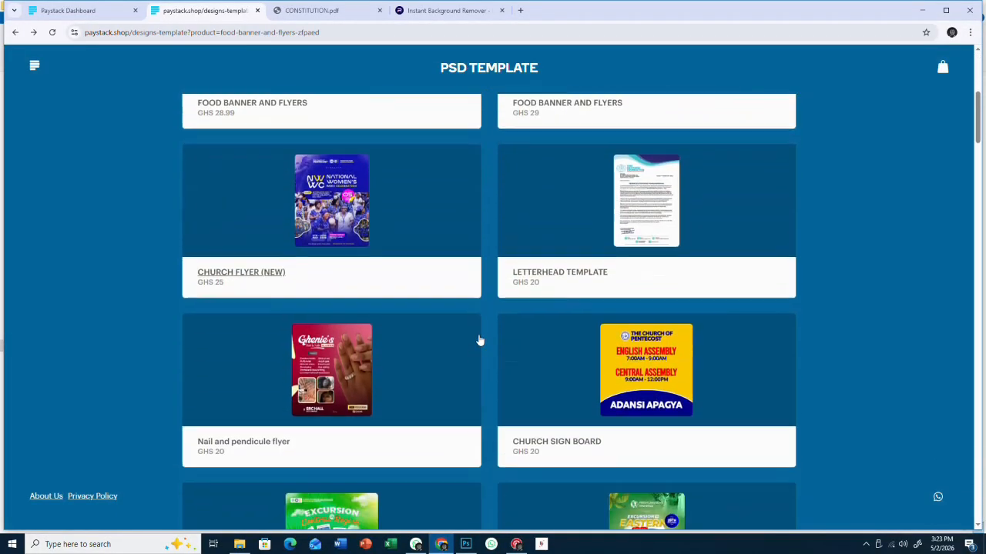
scroll(478, 341, down, 9)
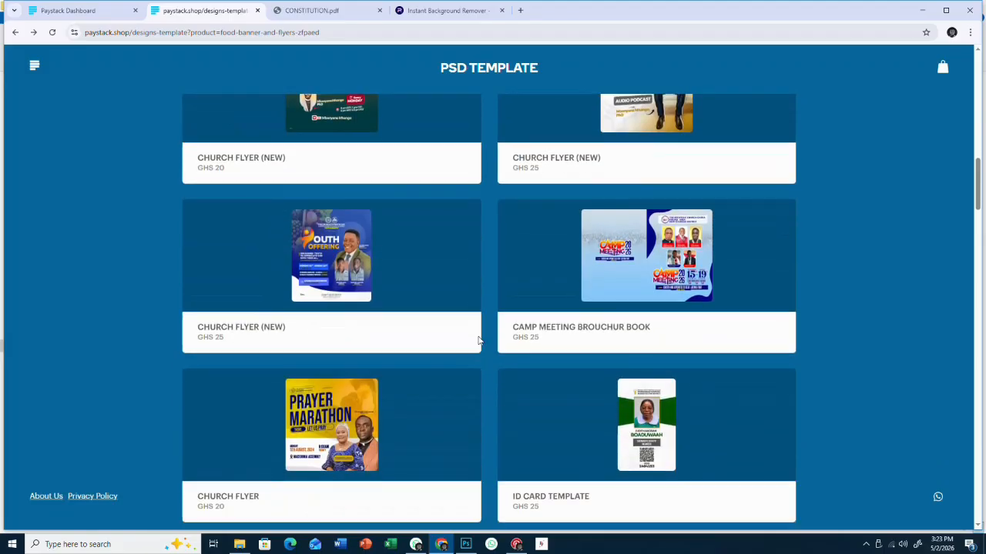
scroll(478, 343, down, 9)
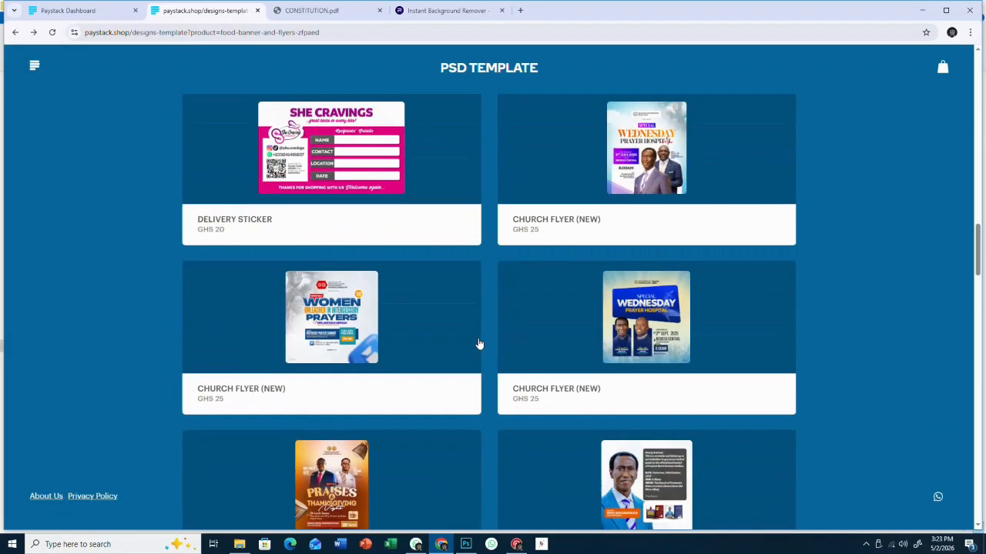
scroll(478, 343, down, 5)
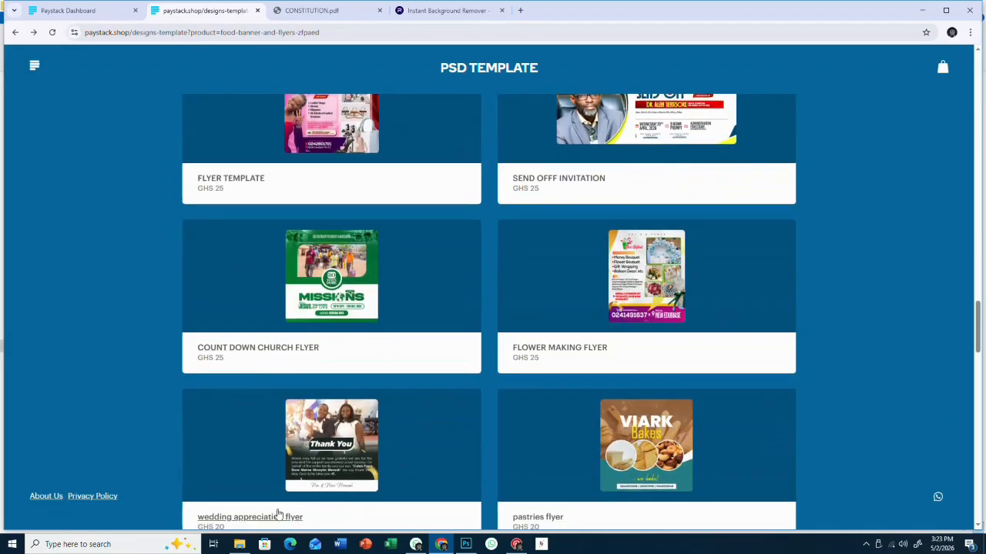
key(alt+Tab)
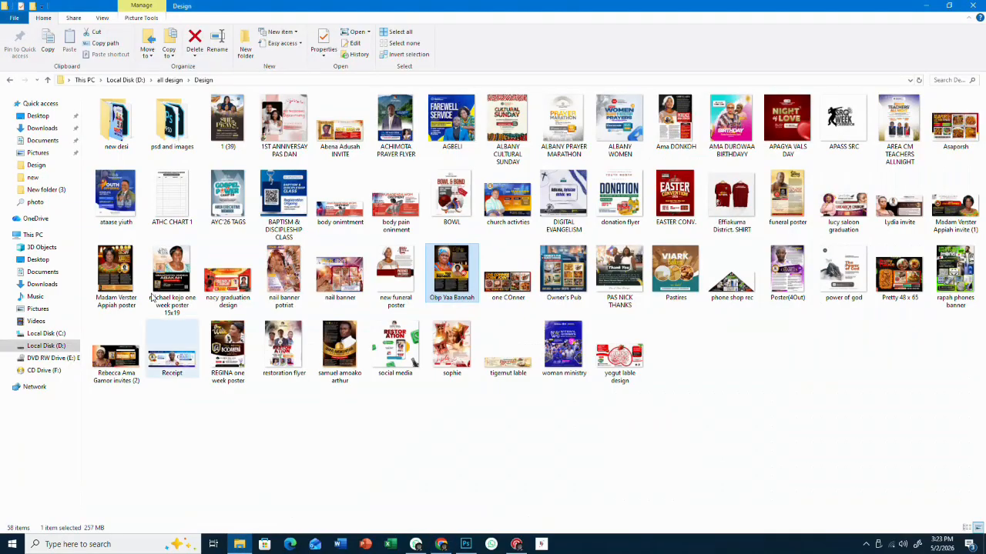
- Open the RESOURCES 11 folder on Local Disk (D:) and scroll through its images
click(32, 235)
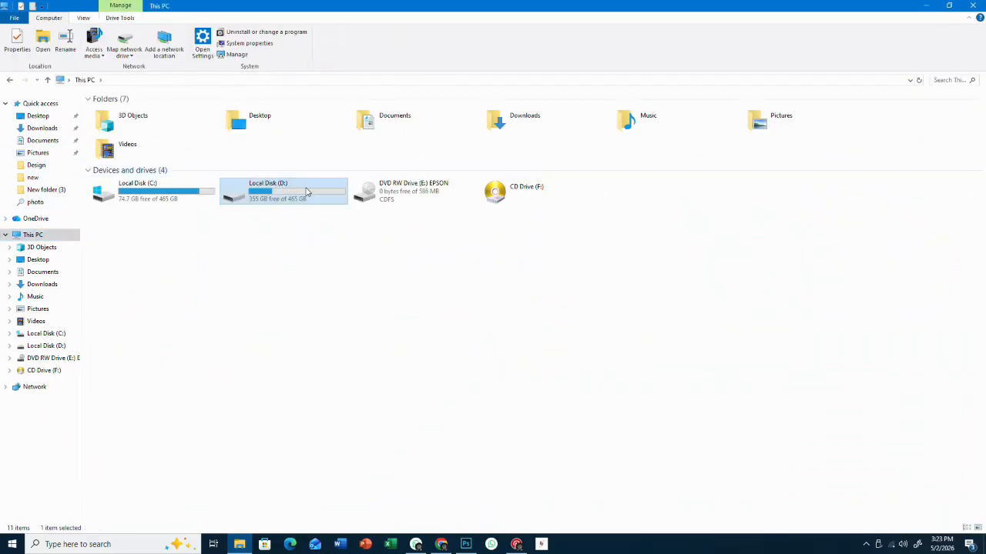
double_click(308, 192)
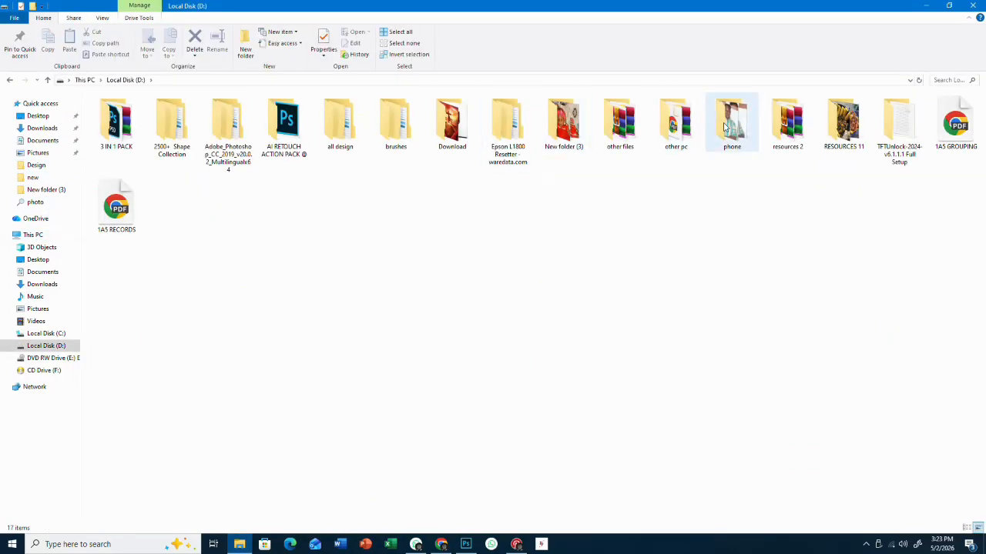
click(829, 127)
double_click(829, 128)
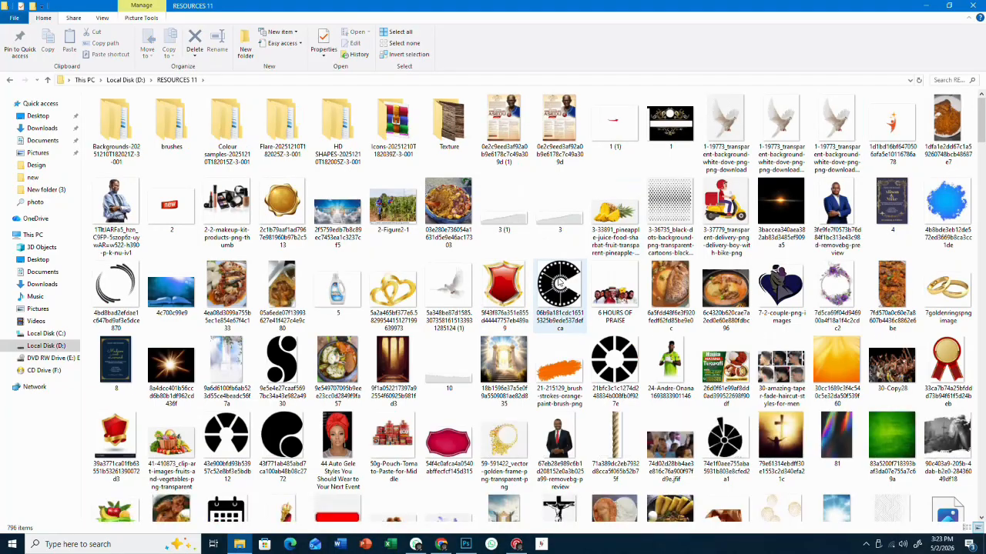
scroll(560, 286, down, 5)
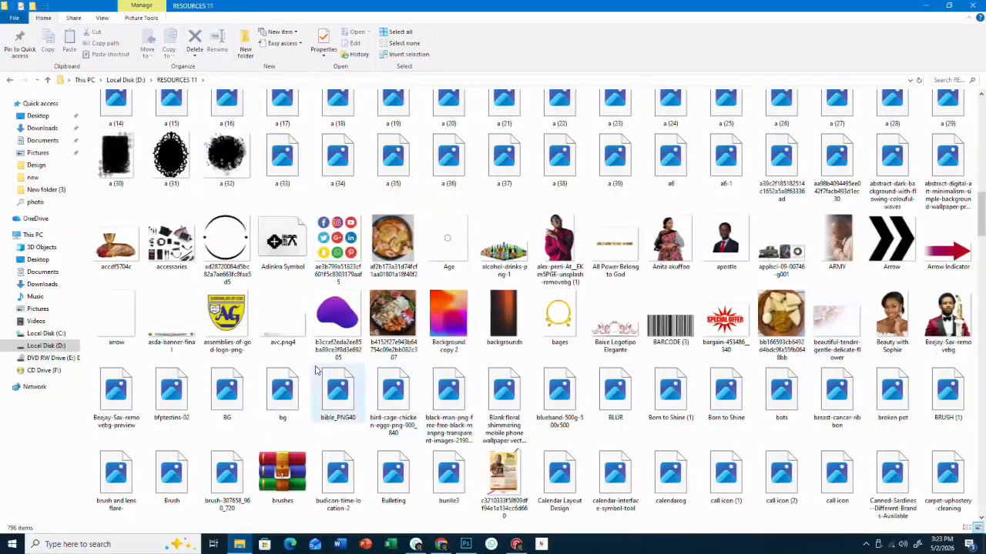
scroll(449, 385, down, 10)
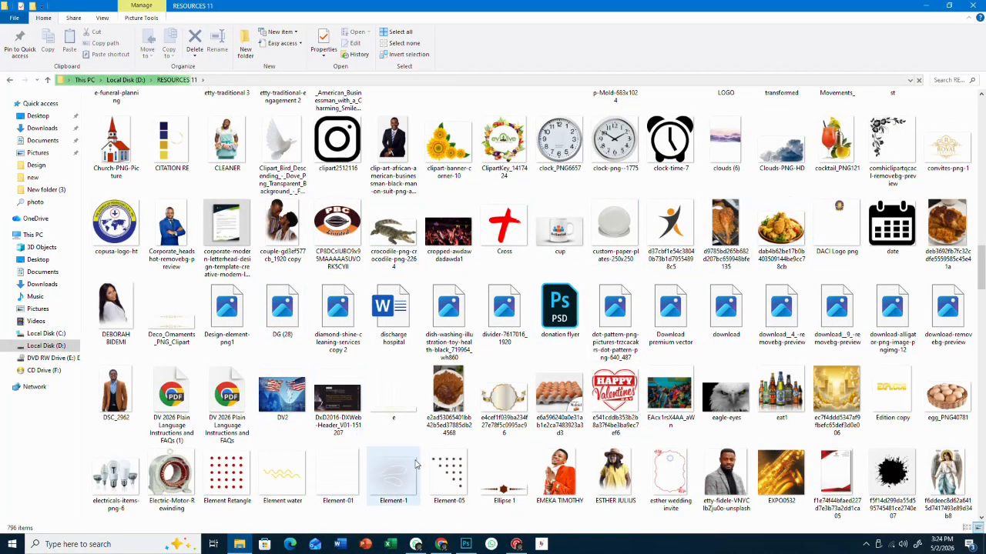
scroll(501, 477, down, 3)
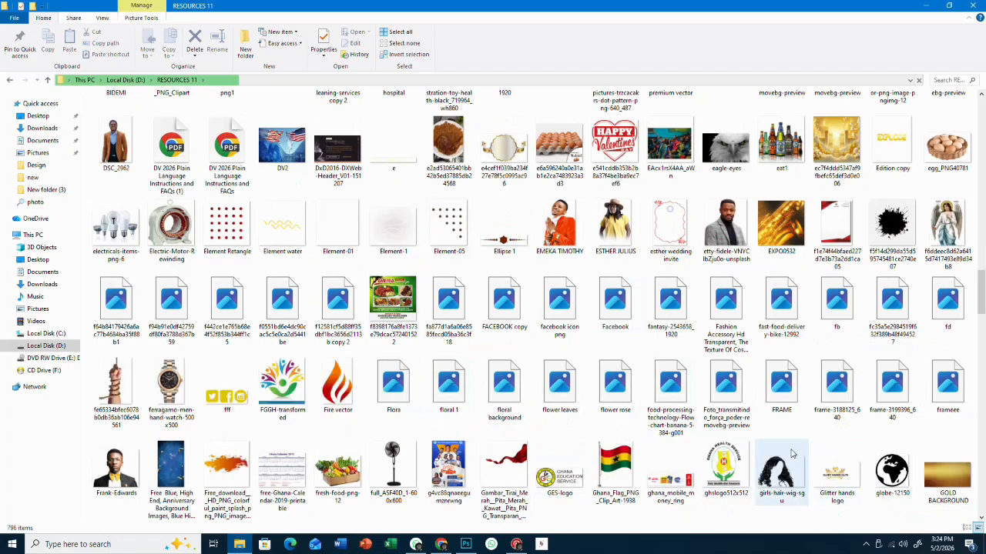
scroll(747, 440, down, 5)
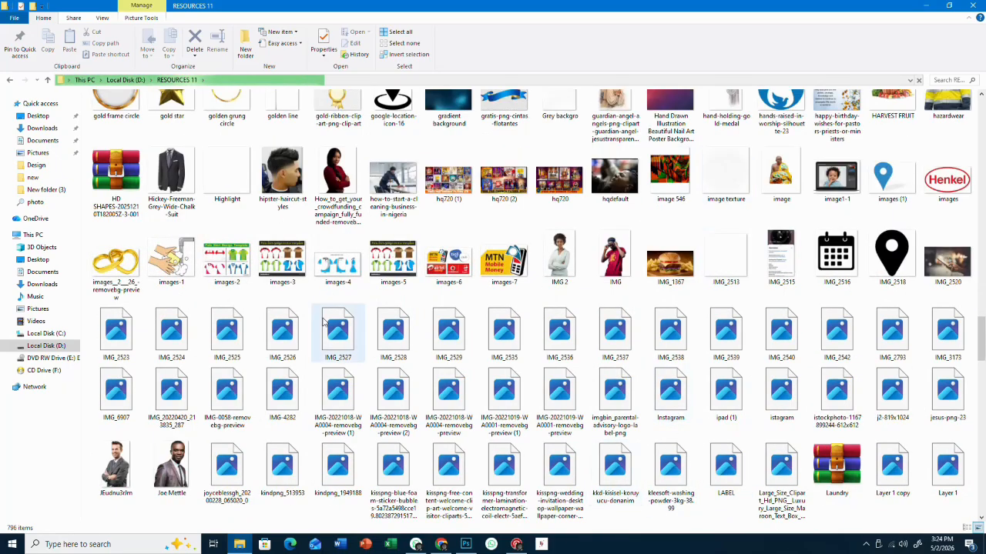
- Copy the red rose image kindpng_513953
drag(289, 470, 351, 478)
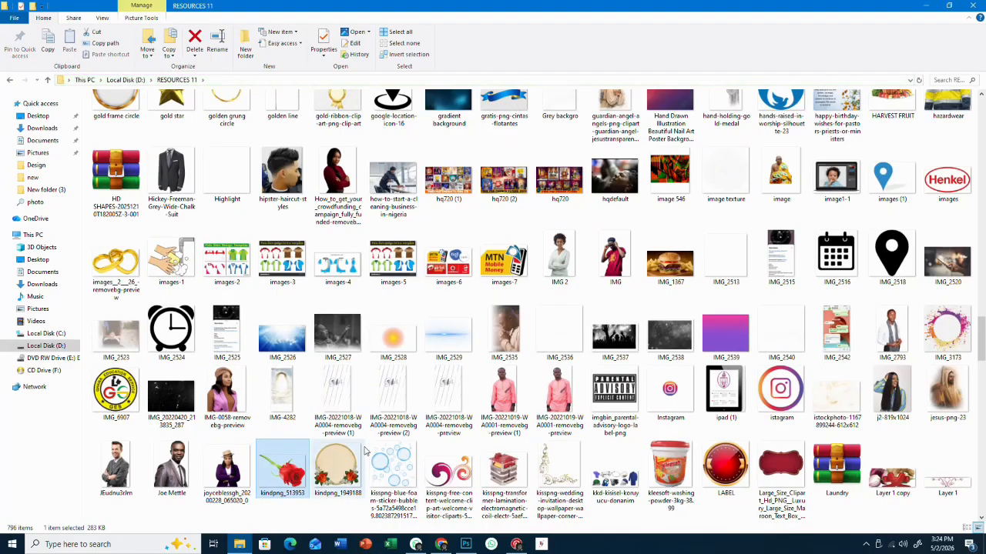
right_click(295, 475)
click(279, 466)
right_click(293, 475)
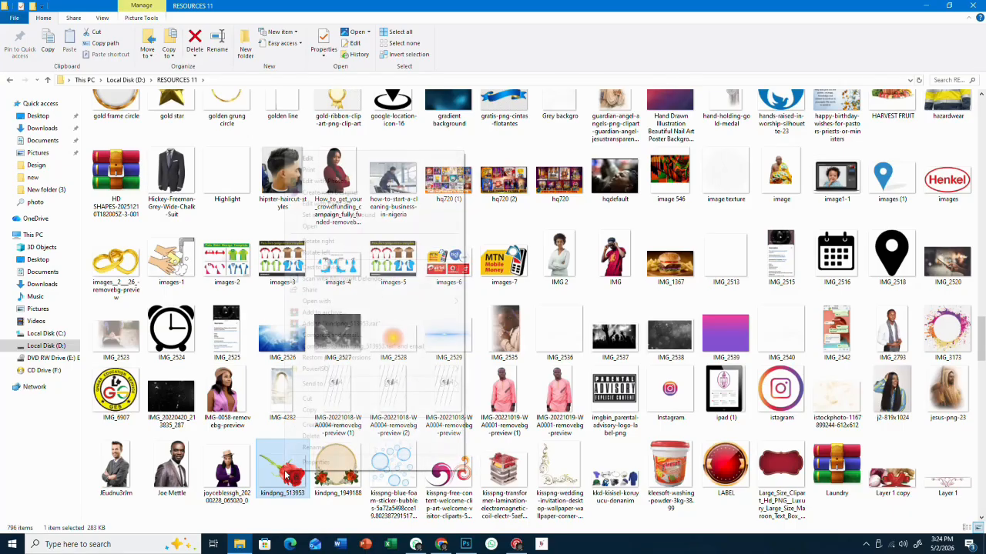
click(314, 413)
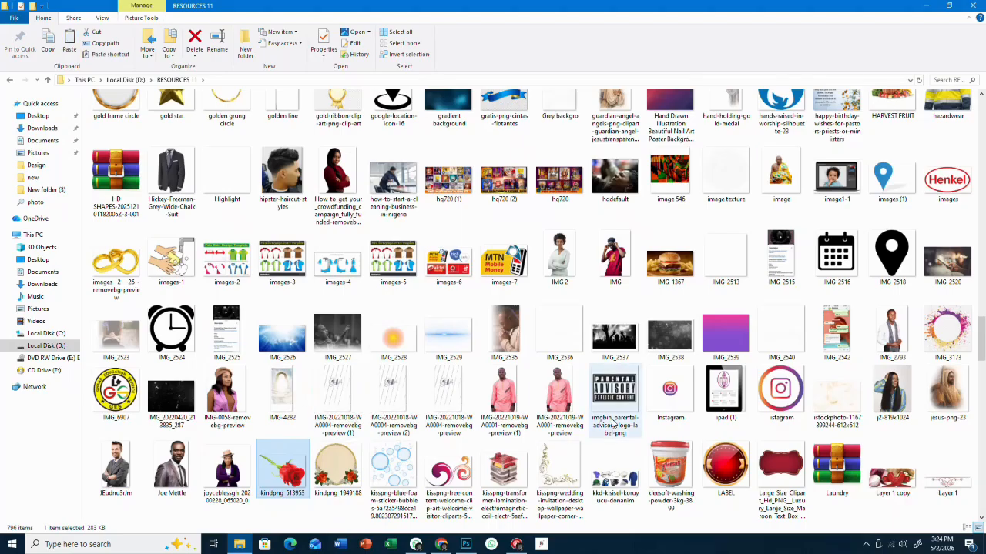
- Copy the istockphoto image instead and show the desktop
click(984, 444)
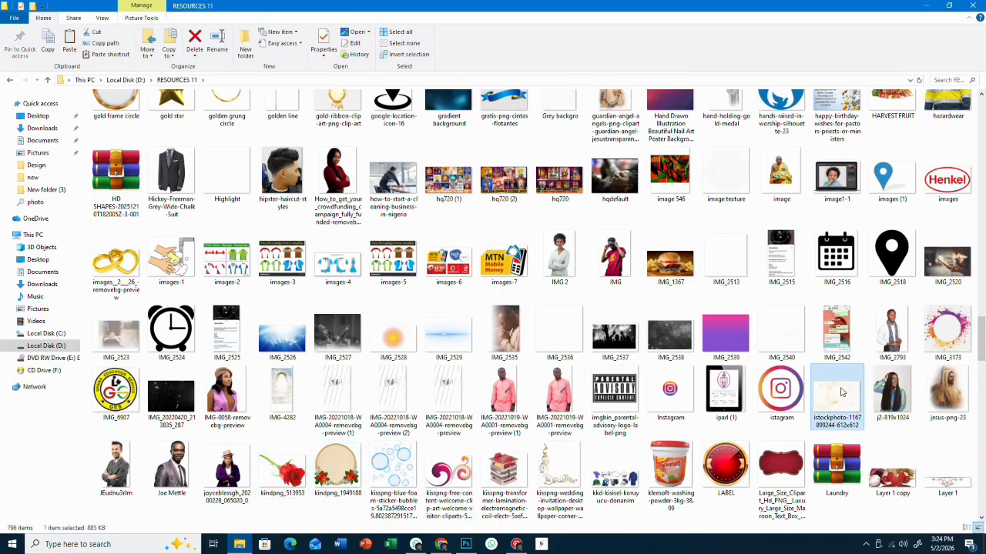
right_click(841, 391)
click(786, 327)
key(super+d)
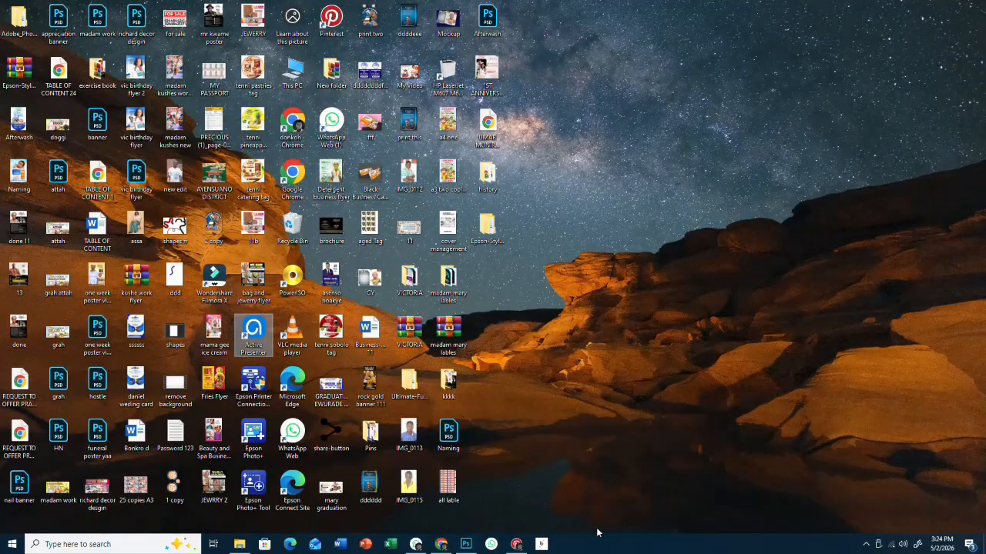
- Paste the copied istockphoto image into the Desktop folder, checking Downloads along the way
click(239, 544)
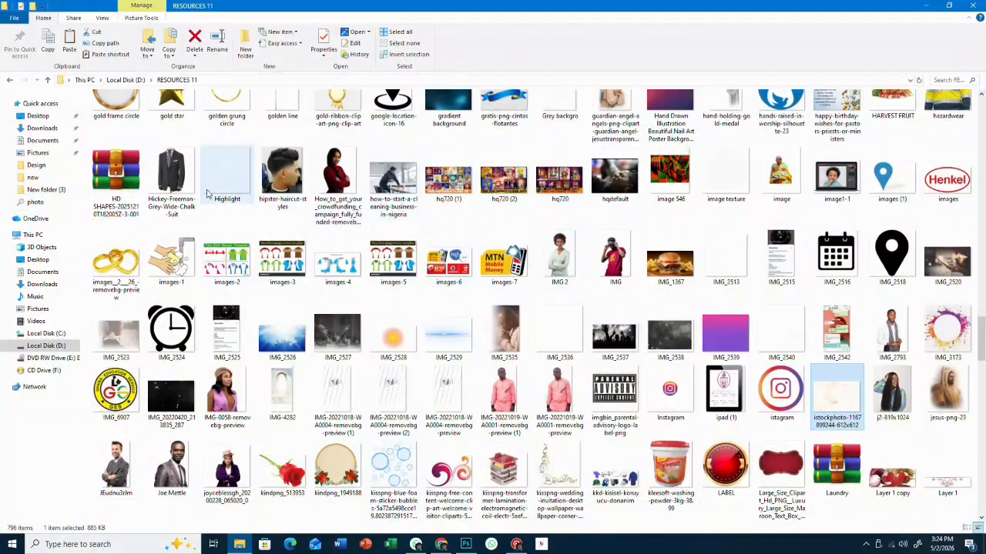
click(42, 128)
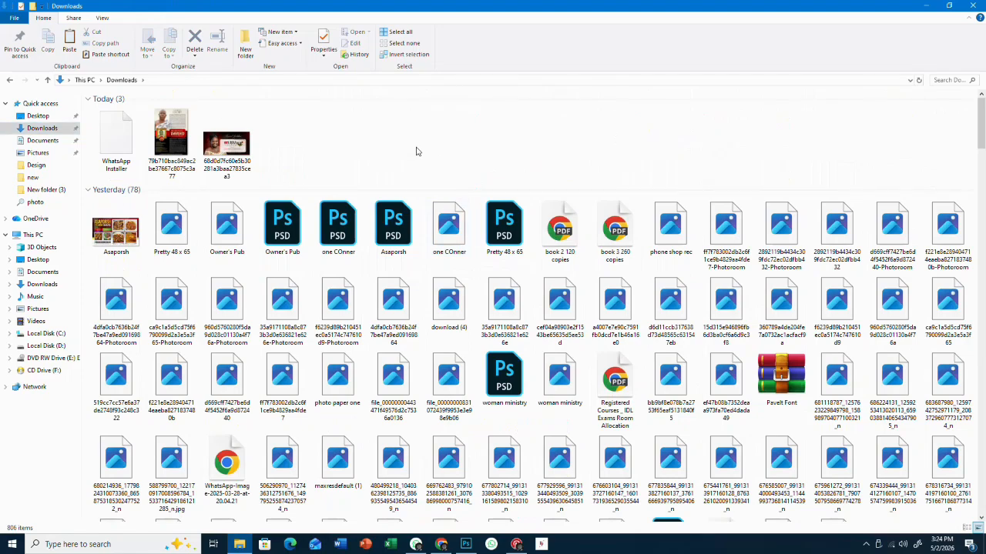
right_click(416, 151)
click(439, 219)
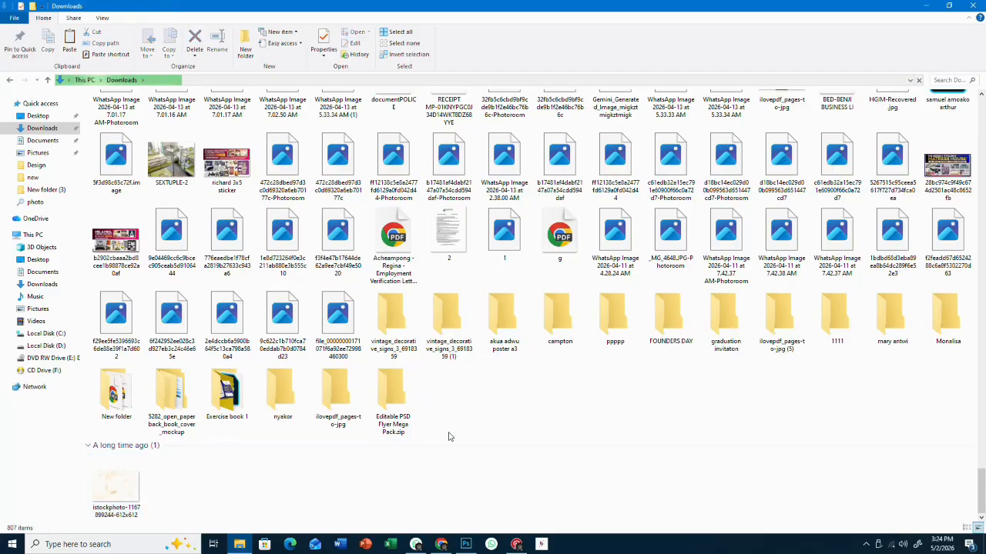
click(38, 117)
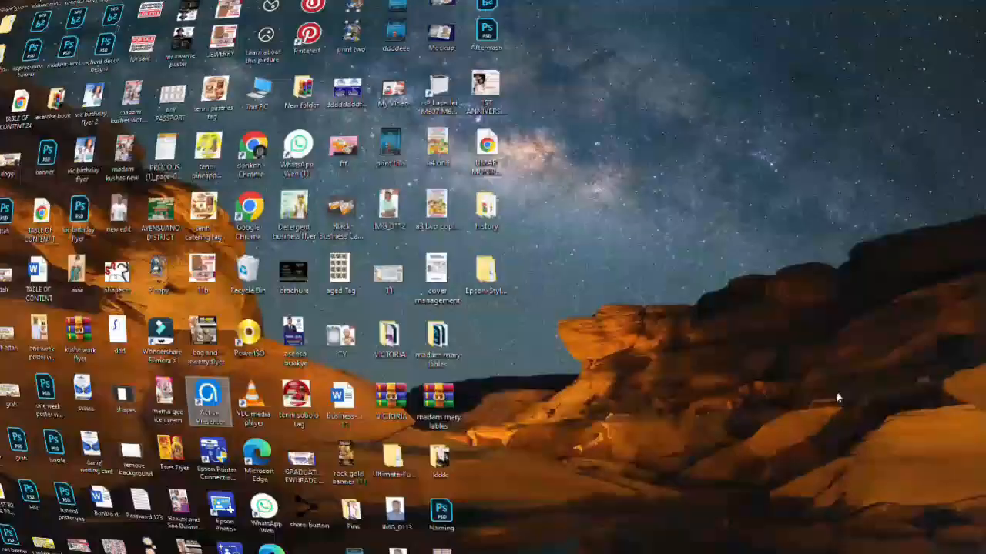
right_click(757, 261)
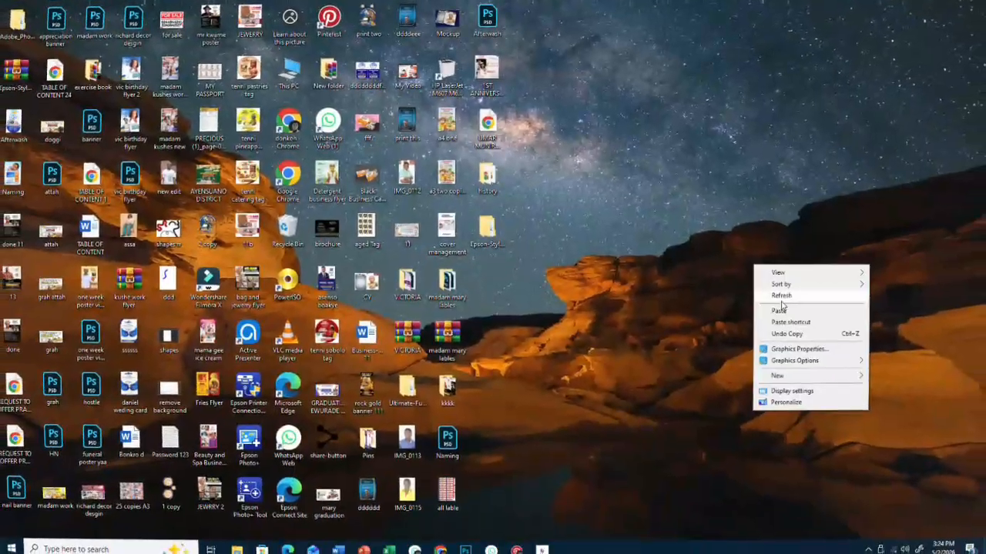
click(787, 303)
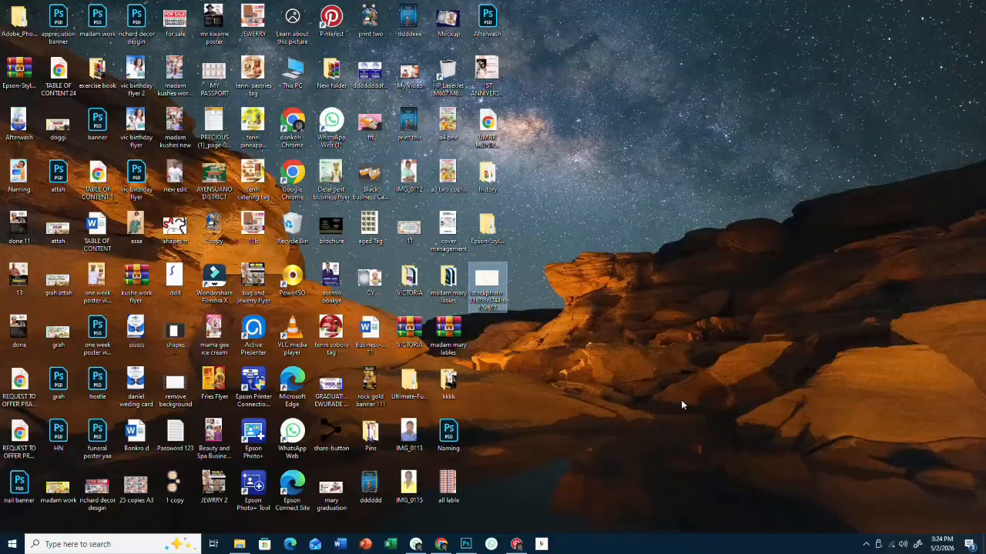
click(240, 545)
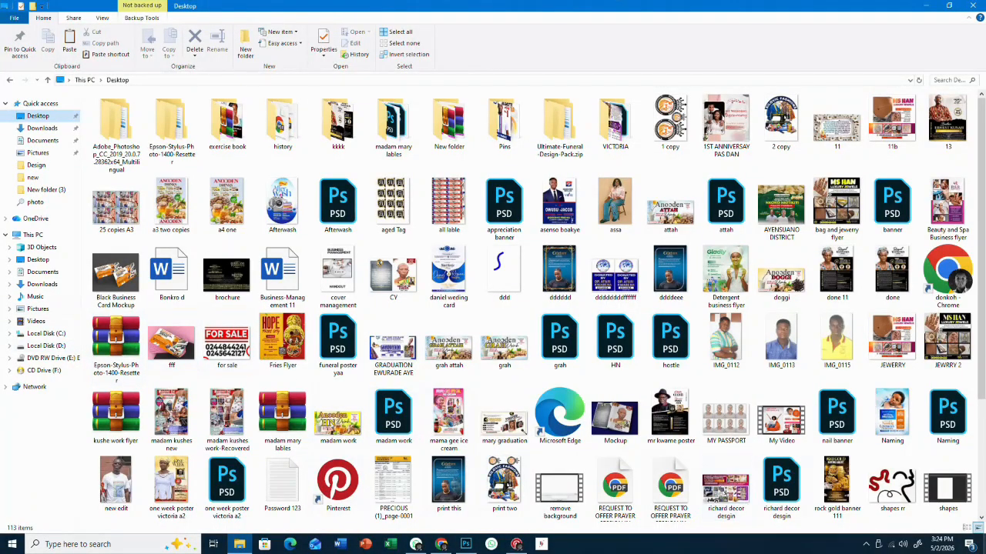
click(465, 544)
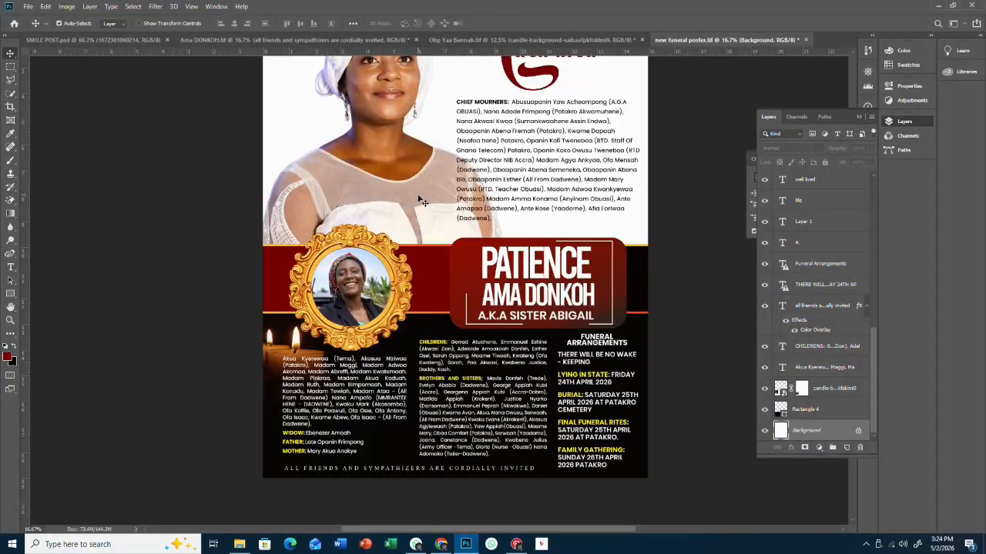
click(27, 6)
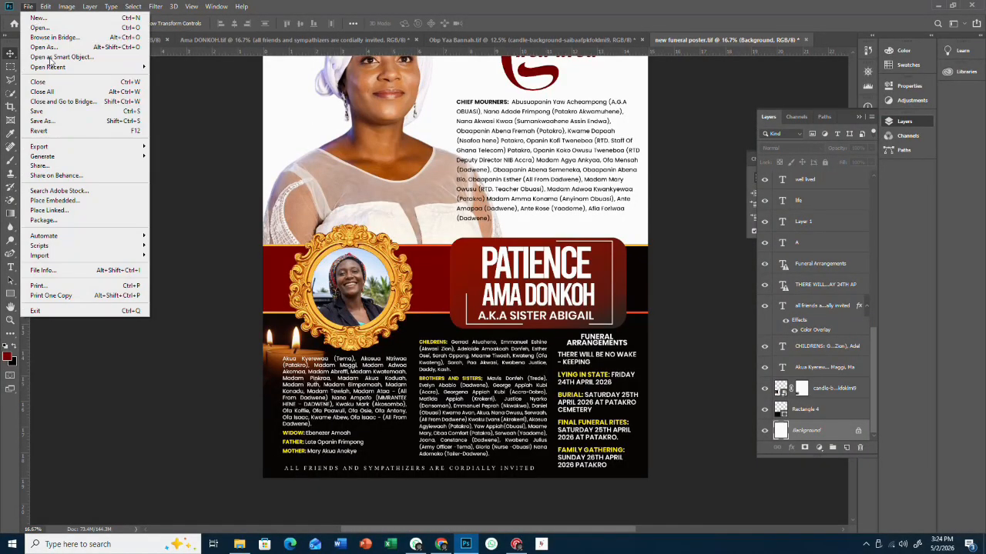
click(56, 201)
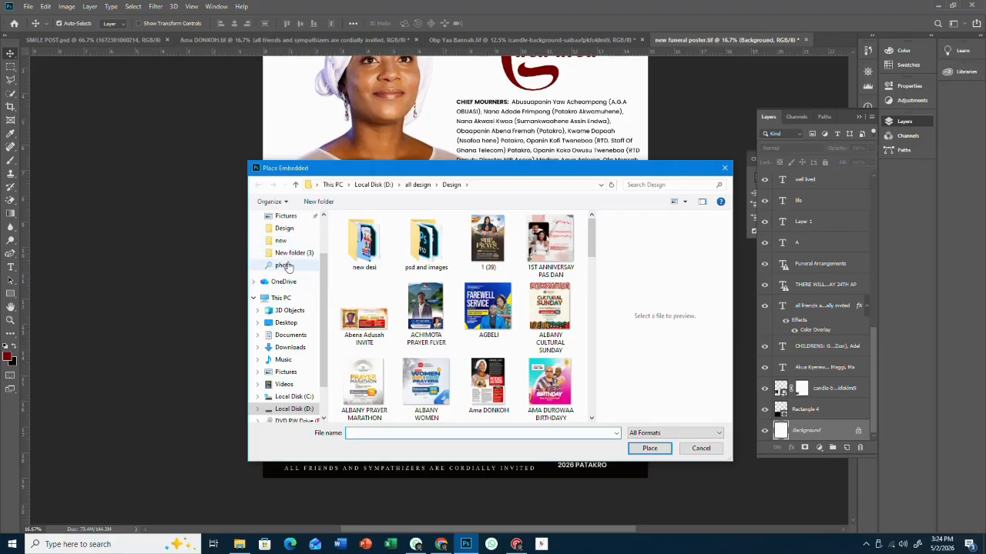
scroll(285, 250, up, 2)
click(286, 216)
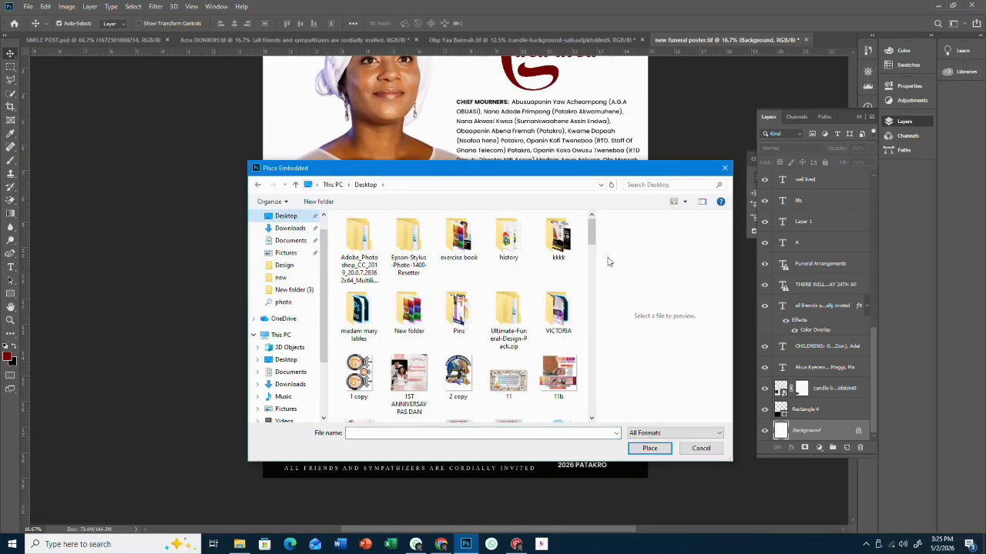
drag(594, 242, 572, 331)
double_click(459, 327)
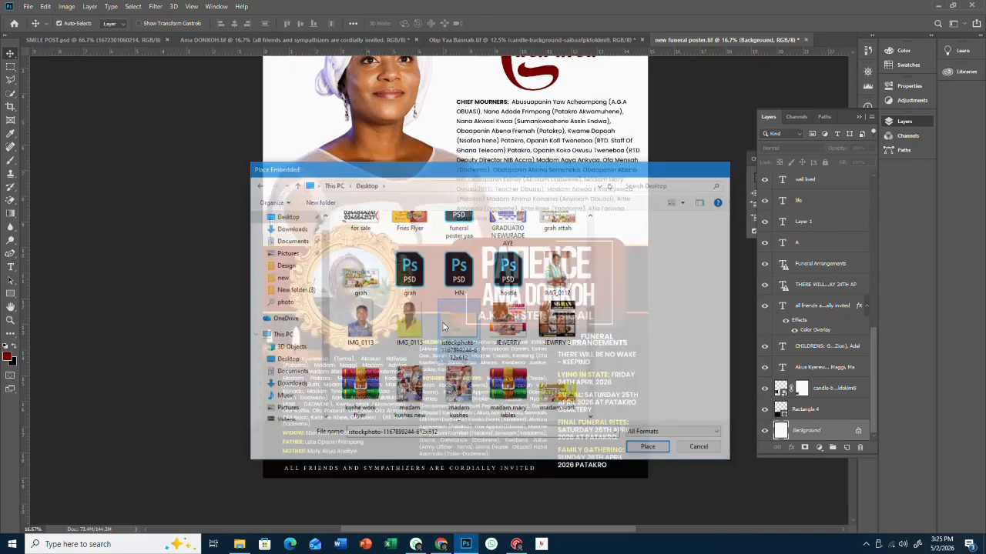
drag(475, 231, 458, 126)
key(ctrl+minus)
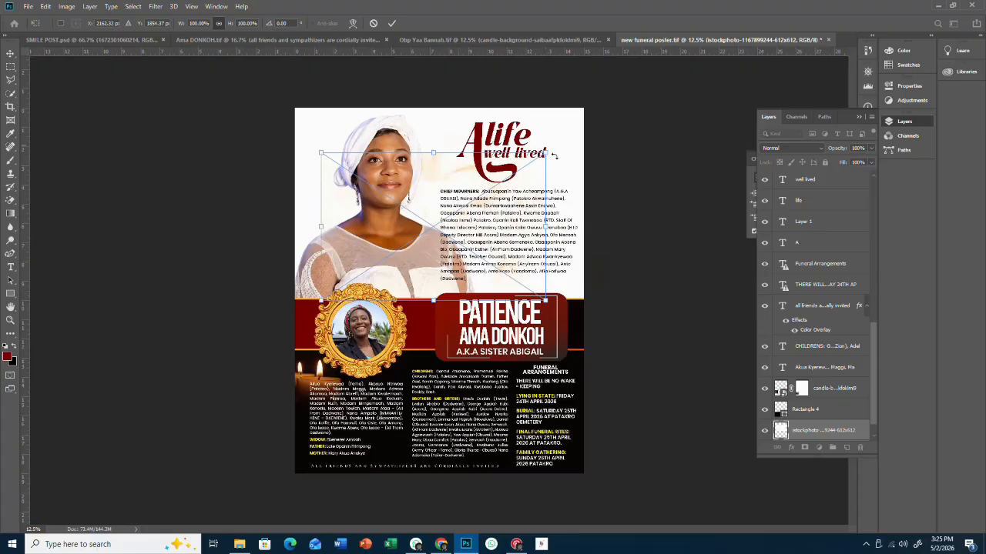
- Enlarge the stock photo to about 136% across the upper poster, commit it, and nudge it
drag(549, 152, 586, 125)
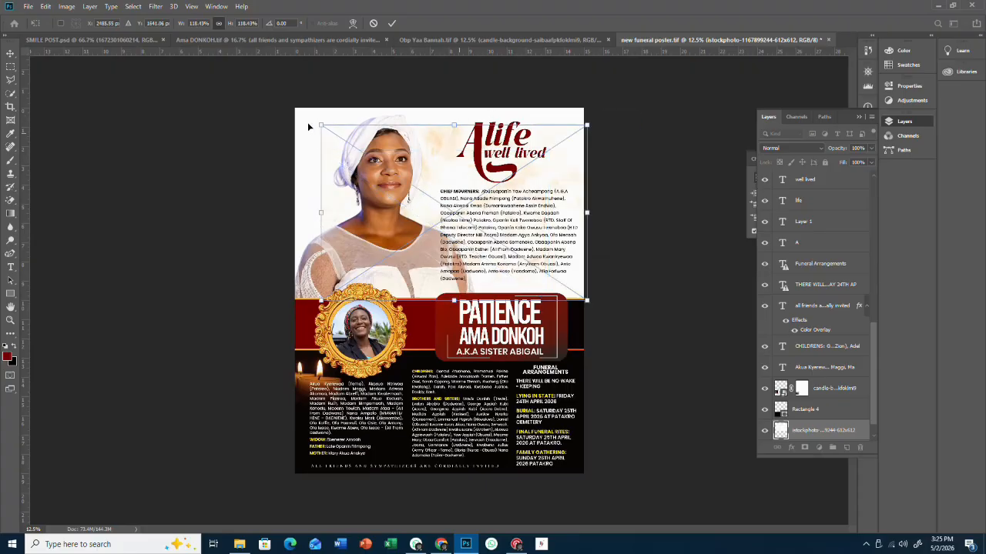
drag(319, 125, 282, 97)
drag(360, 133, 362, 140)
click(390, 23)
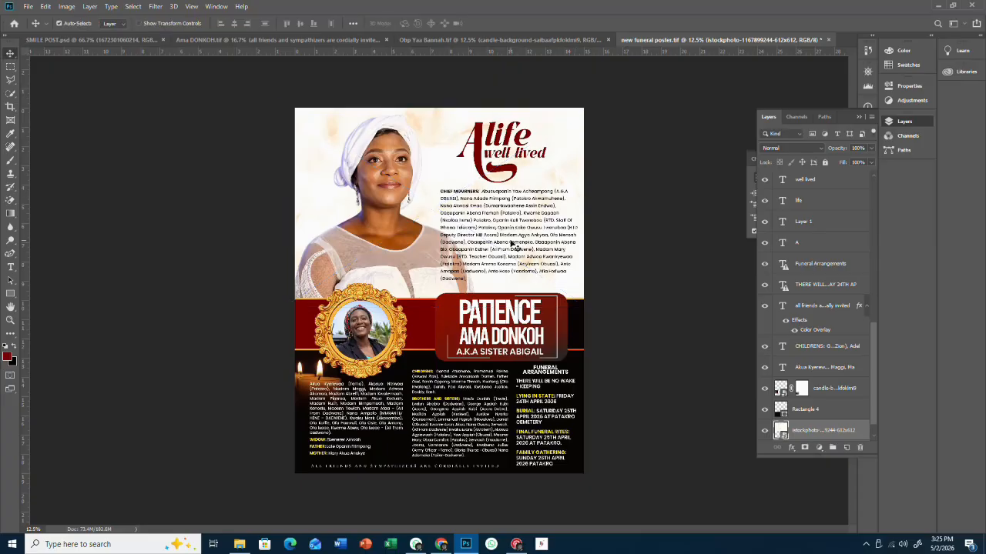
drag(512, 243, 514, 239)
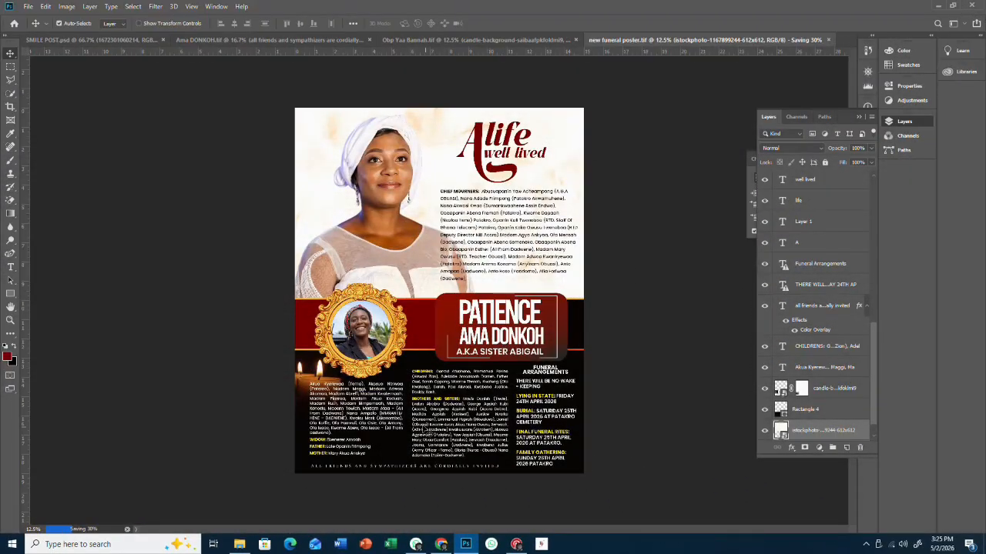
- Copy the Roseflower image from RESOURCES 11 on Local Disk (D:)
click(240, 545)
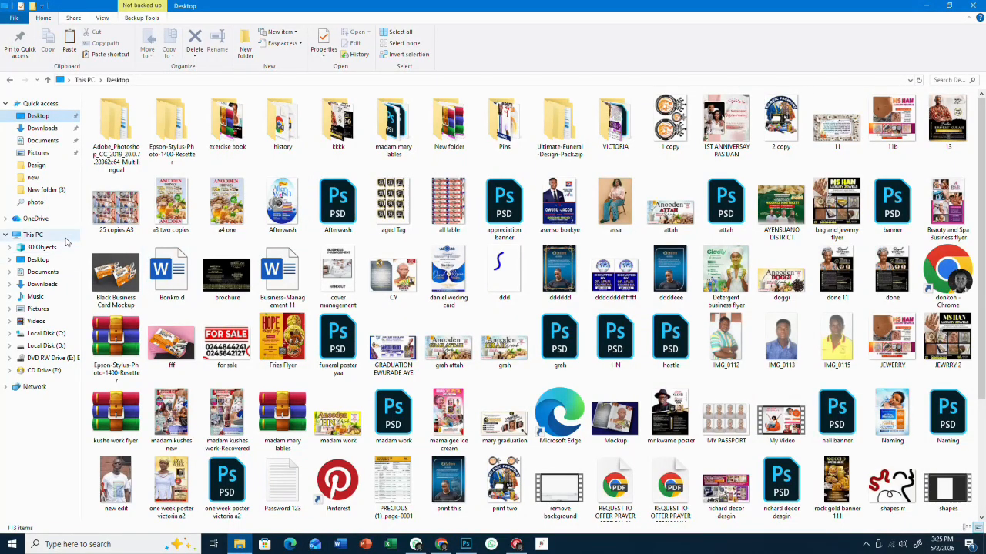
click(33, 235)
double_click(293, 191)
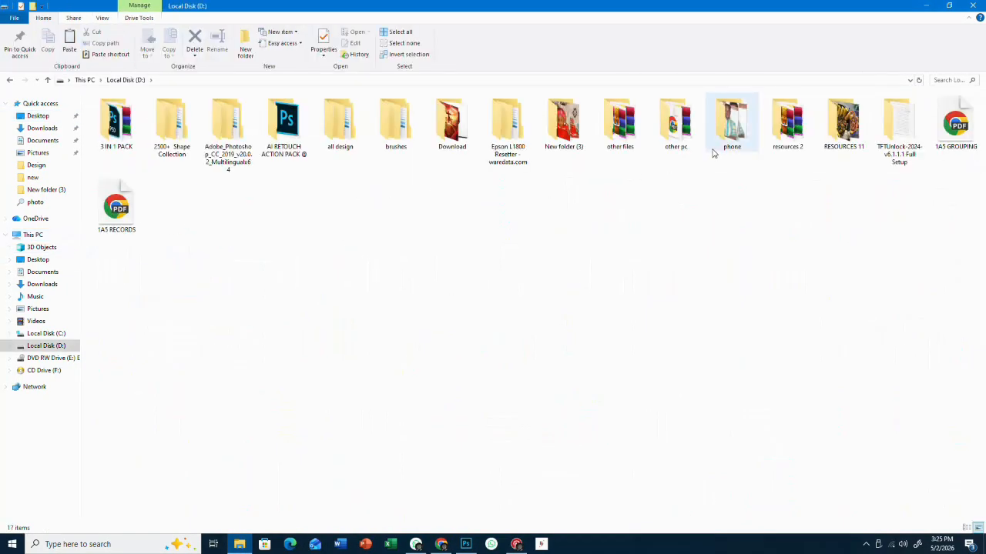
double_click(839, 127)
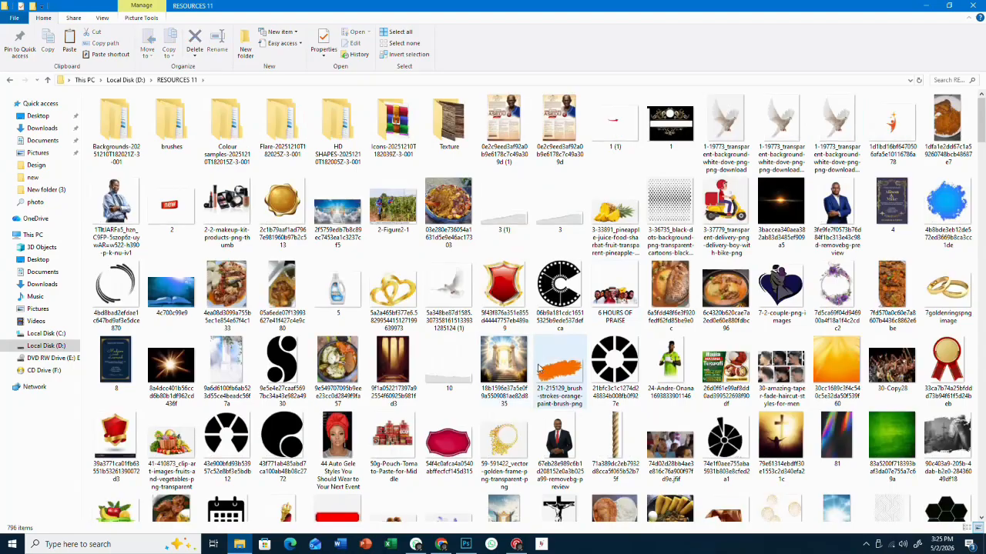
scroll(543, 372, down, 10)
scroll(544, 372, down, 20)
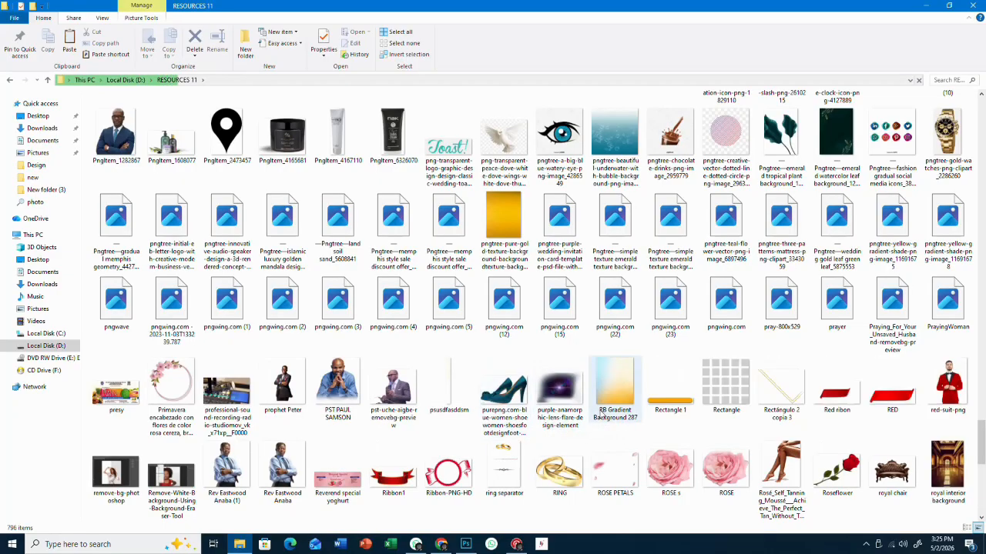
right_click(844, 472)
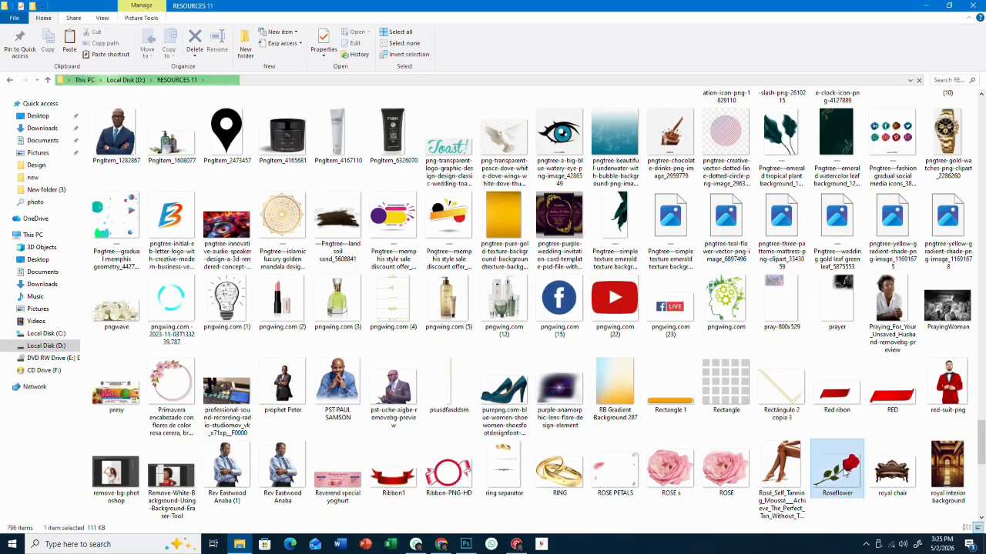
click(893, 410)
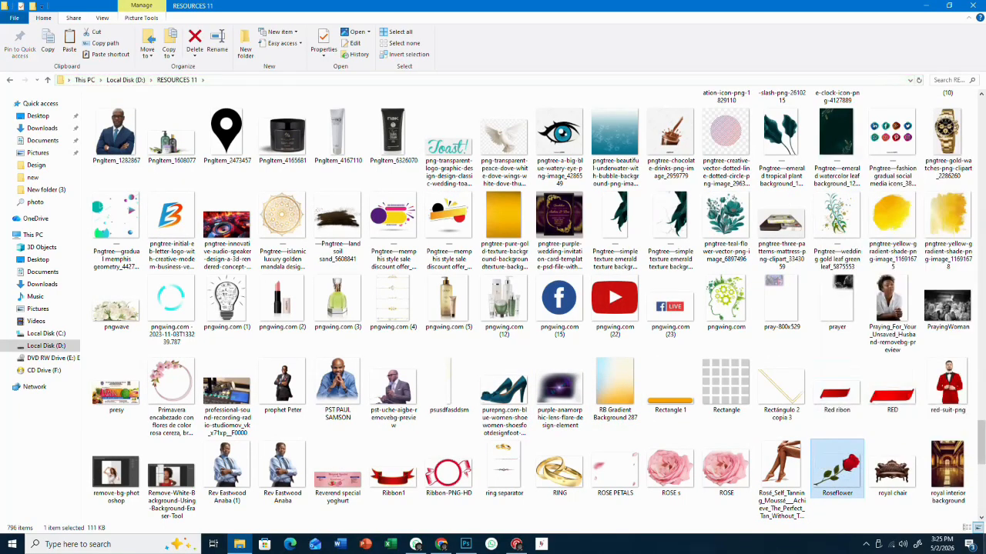
- Paste the Roseflower image onto the desktop and bring Photoshop back to the front
click(975, 544)
right_click(612, 331)
click(628, 375)
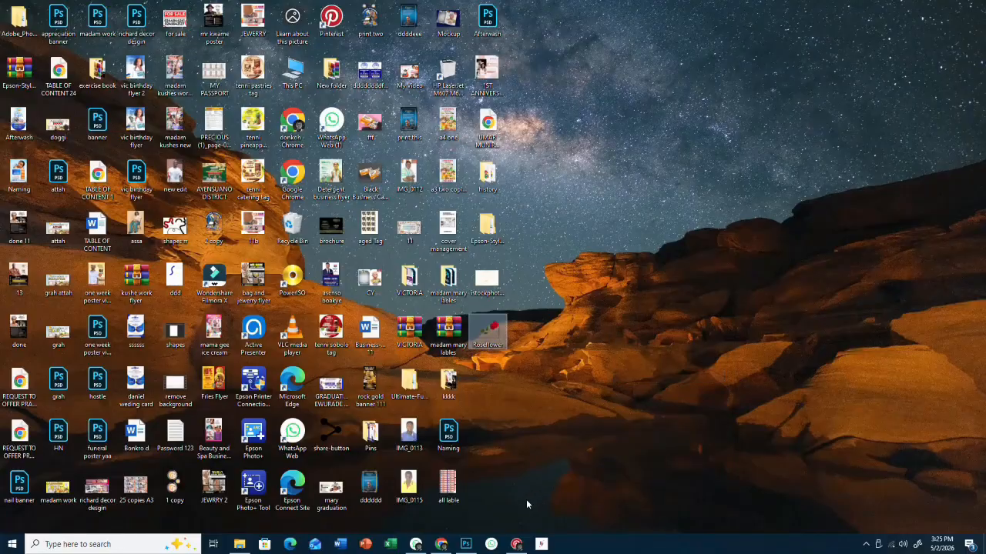
click(466, 544)
click(27, 7)
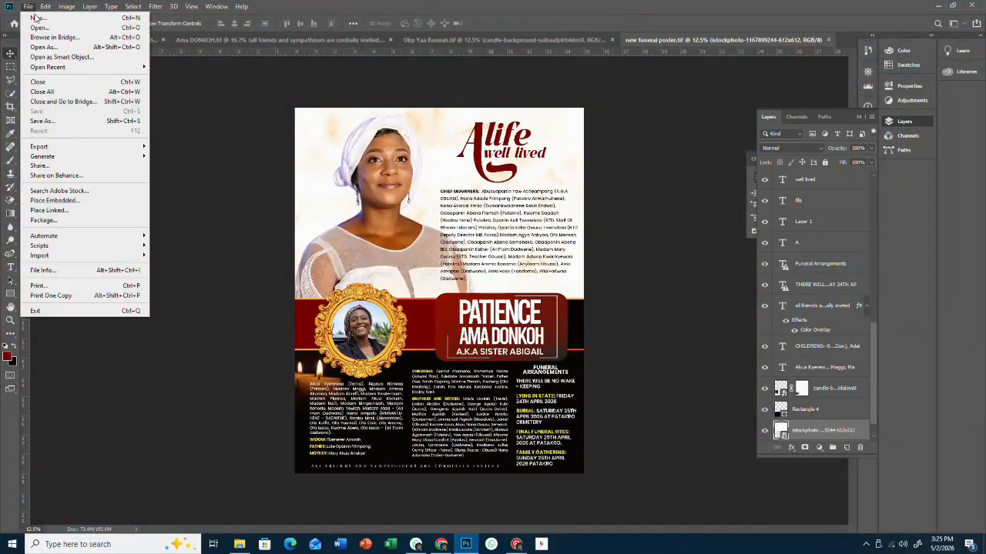
- Embed the Roseflower image from the Desktop folder into the poster
click(54, 200)
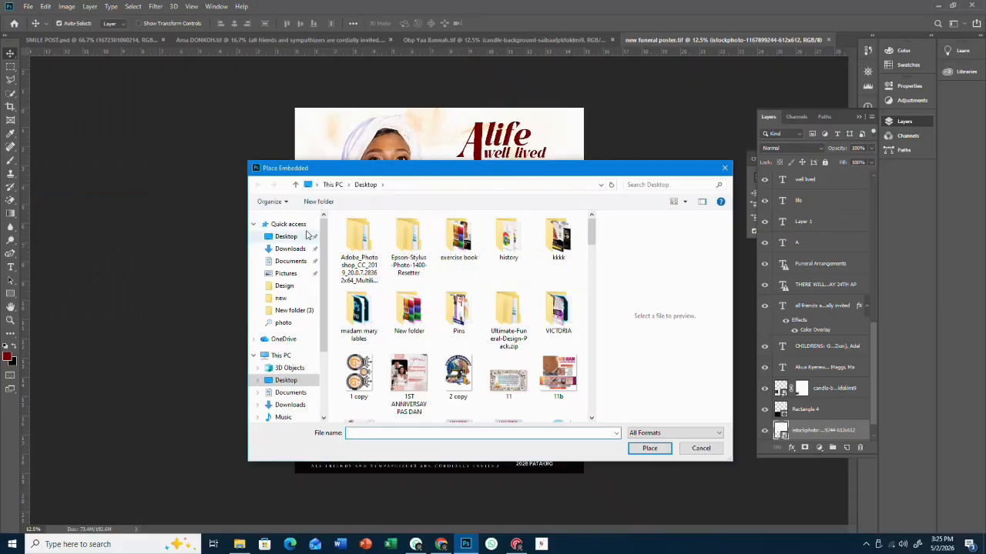
click(306, 235)
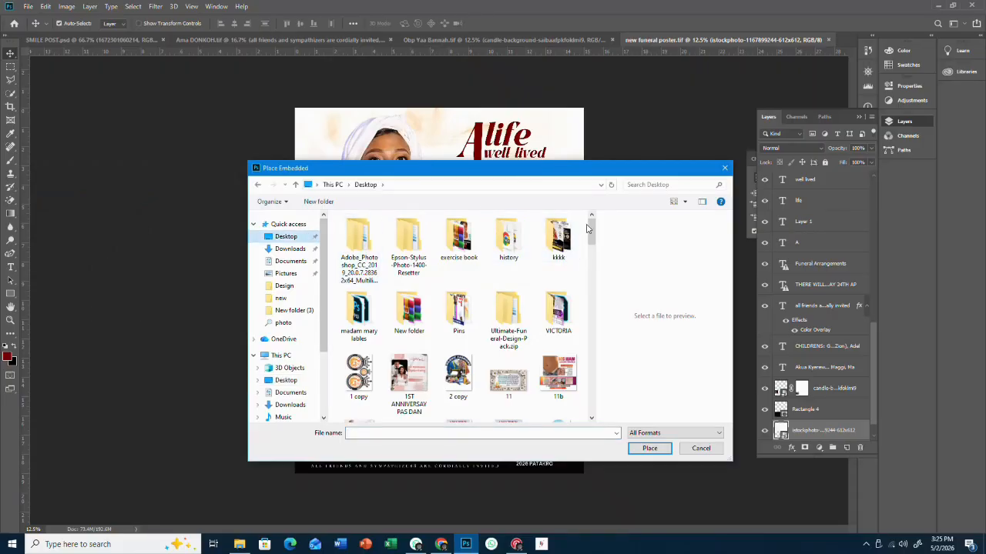
drag(588, 228, 592, 378)
click(360, 367)
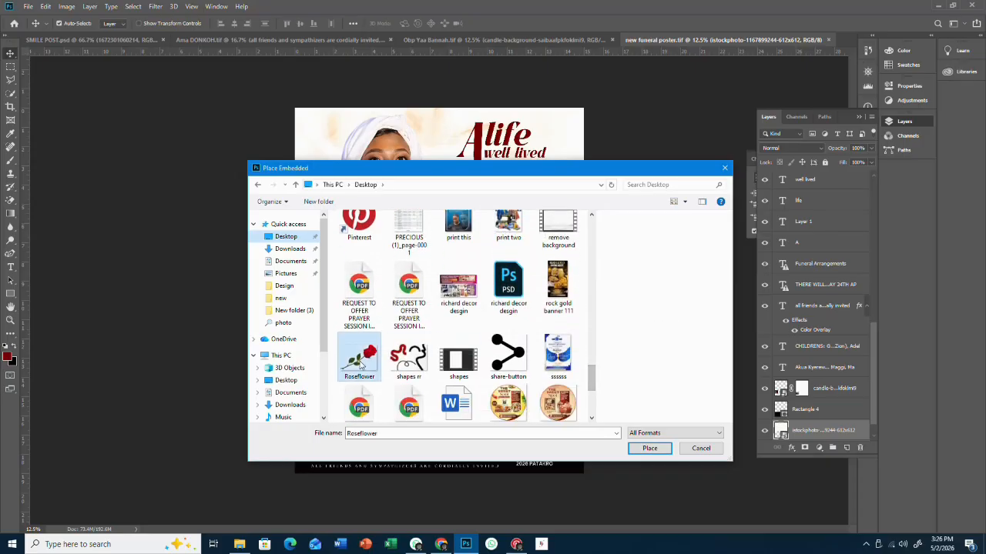
double_click(361, 367)
- Scale the rose to about 147%, rotate it about -12.88°, and commit it beside the name plate
drag(444, 308, 421, 333)
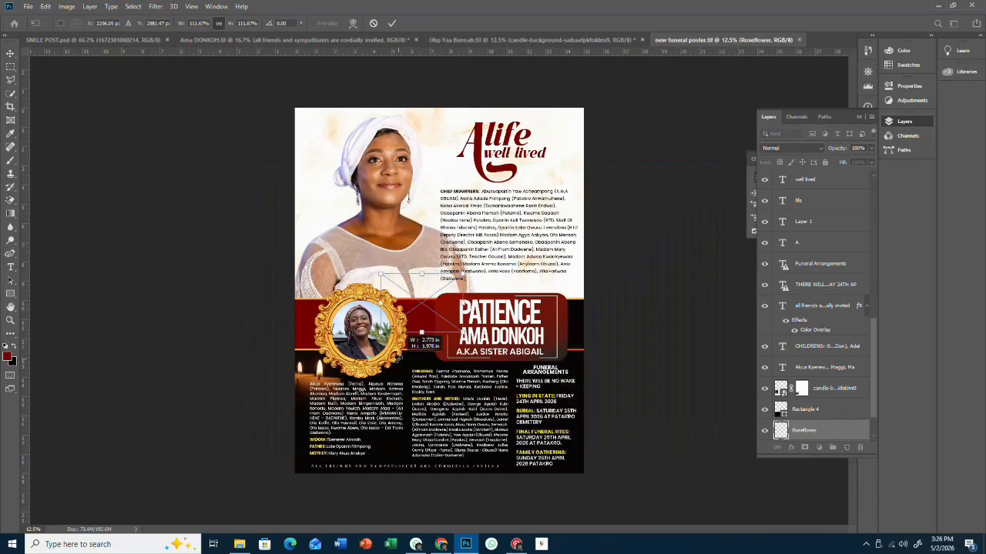
key(Return)
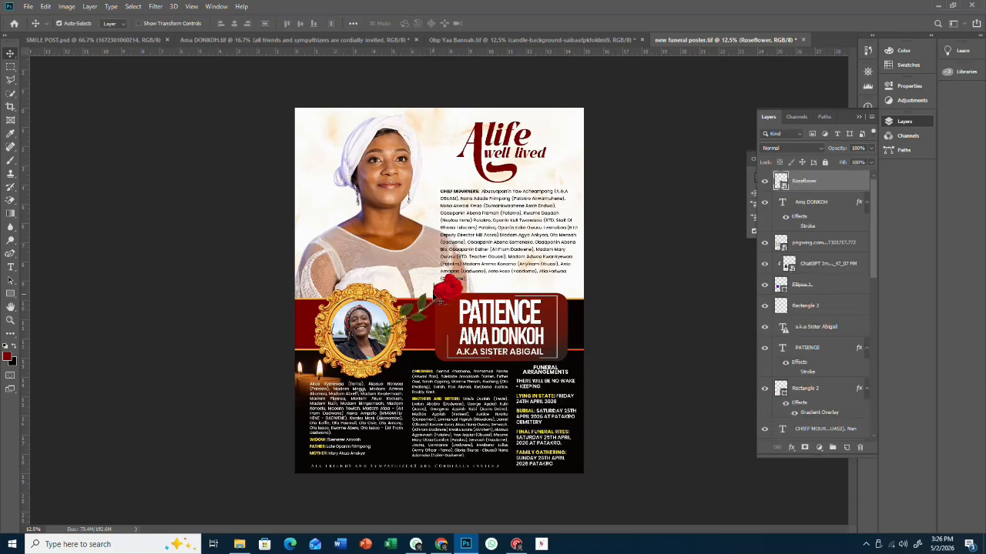
drag(440, 297, 462, 277)
key(ctrl+t)
drag(432, 325, 436, 329)
drag(385, 376, 399, 365)
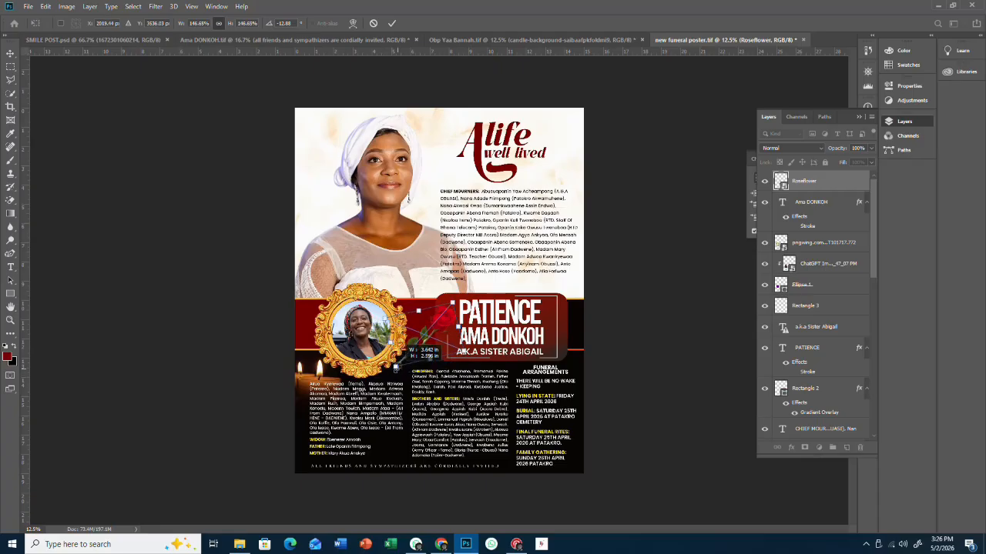
click(392, 22)
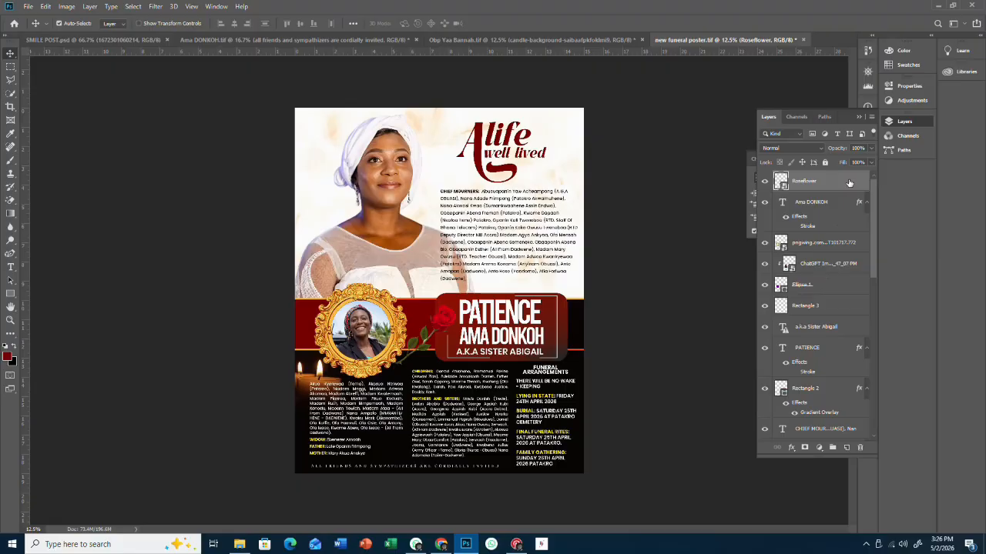
- Give the rose a drop shadow in cream sampled from the poster background, widening its size
double_click(849, 182)
click(617, 263)
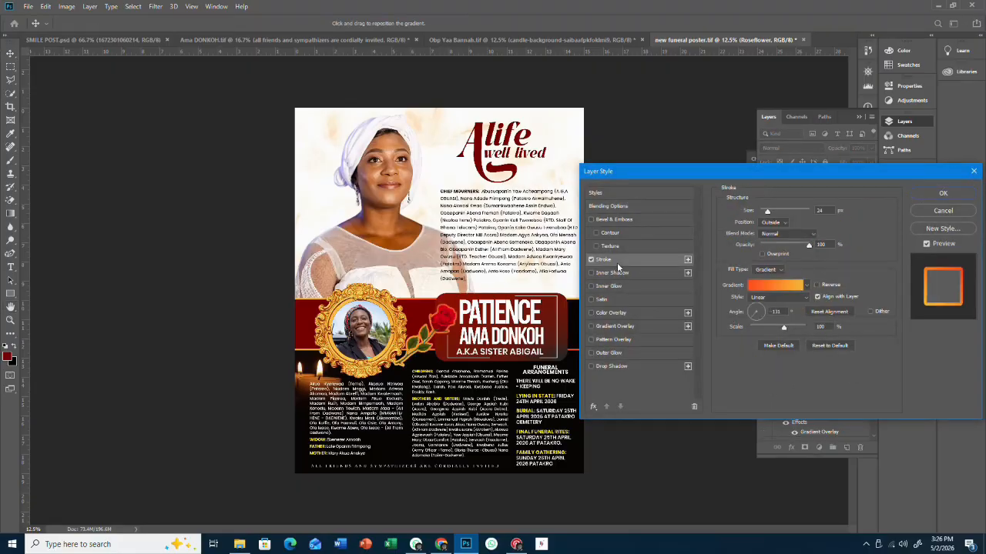
click(593, 264)
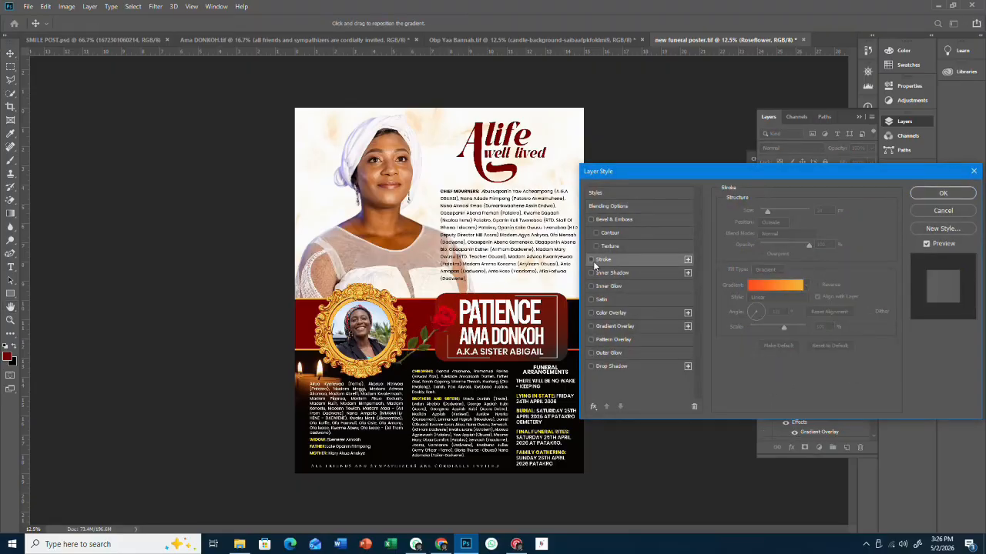
click(601, 368)
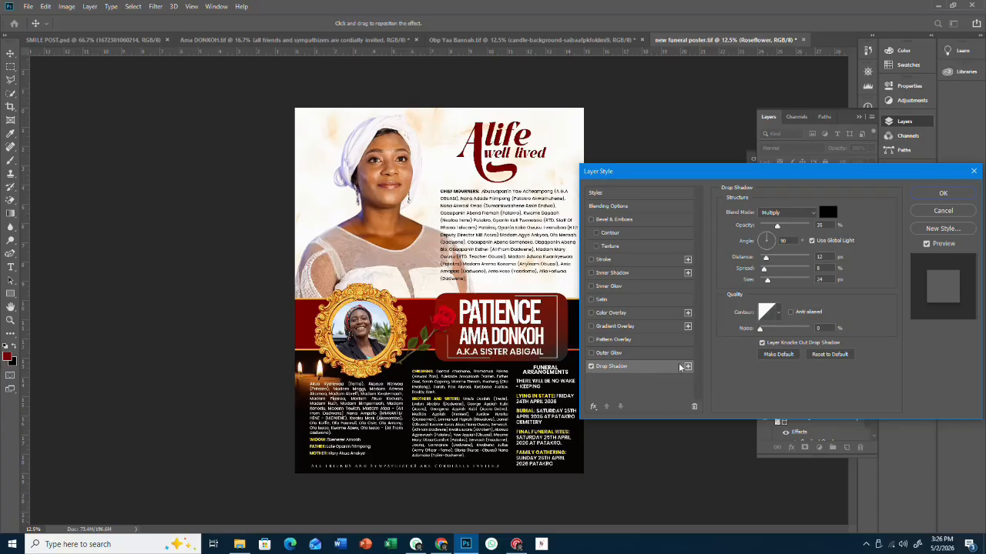
click(827, 213)
click(568, 165)
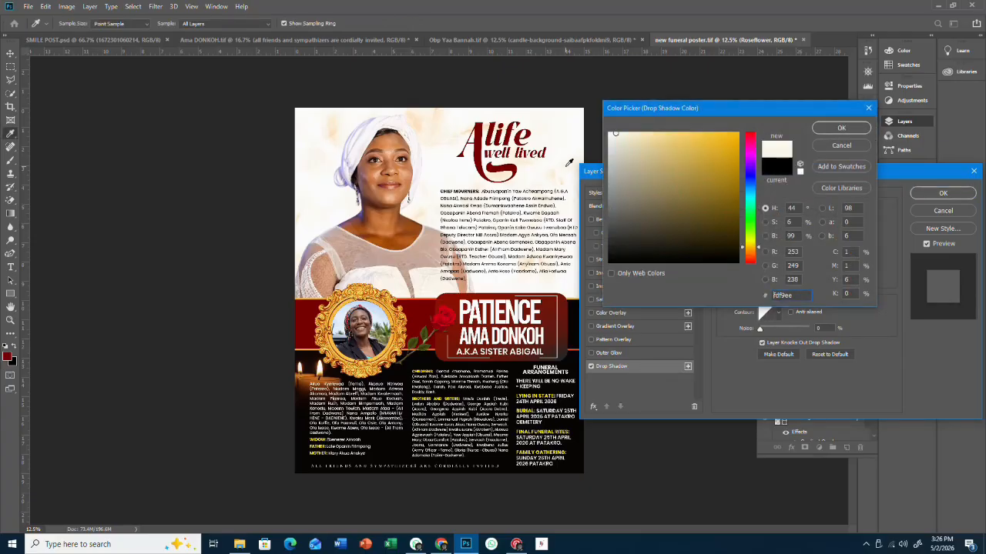
click(840, 128)
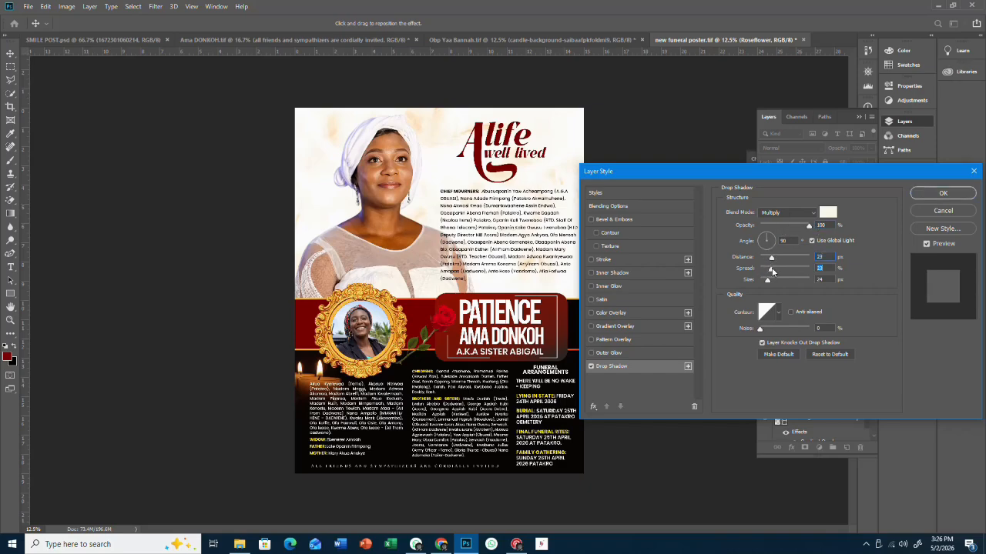
drag(778, 283, 780, 268)
- Add a thin solid white stroke to the rose and apply the layer styles
click(604, 260)
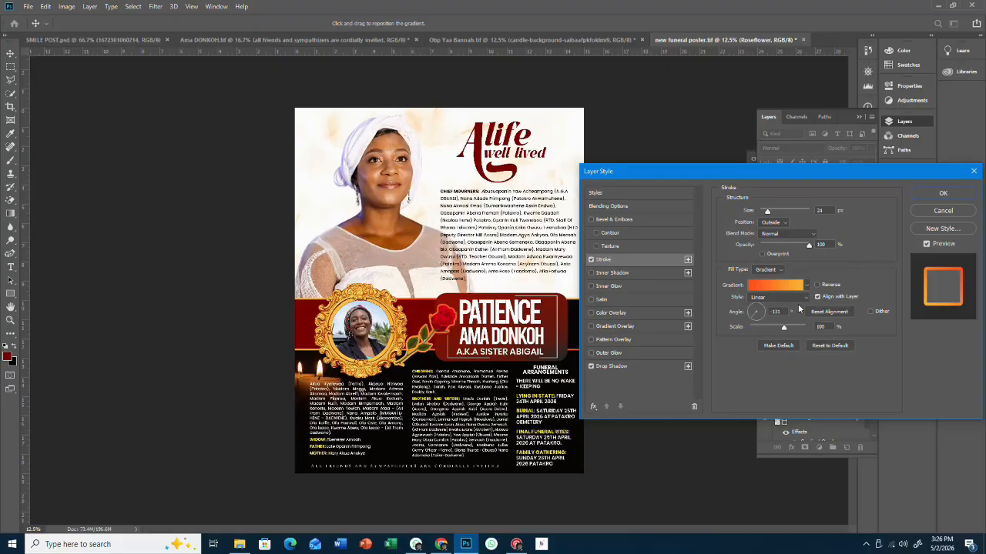
click(768, 270)
click(766, 277)
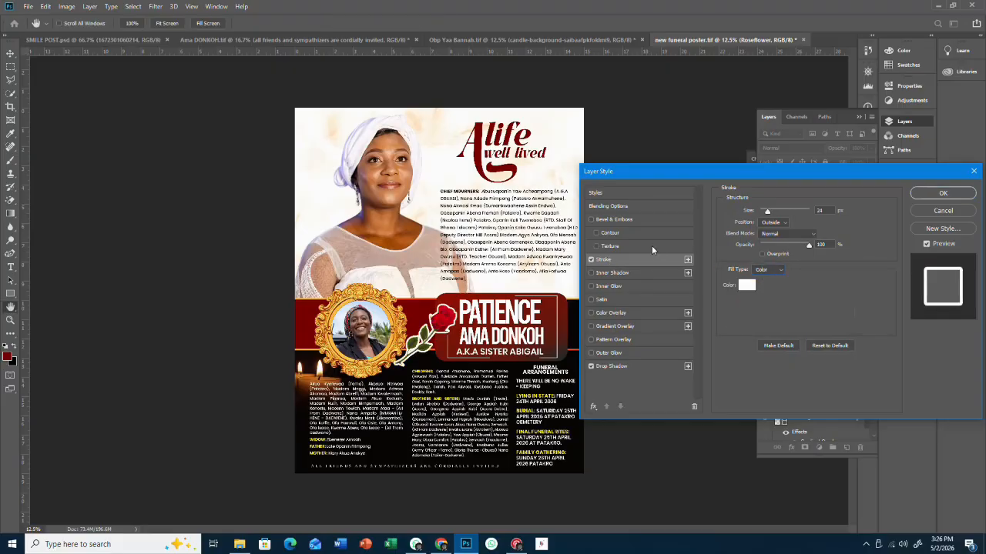
drag(766, 210, 762, 213)
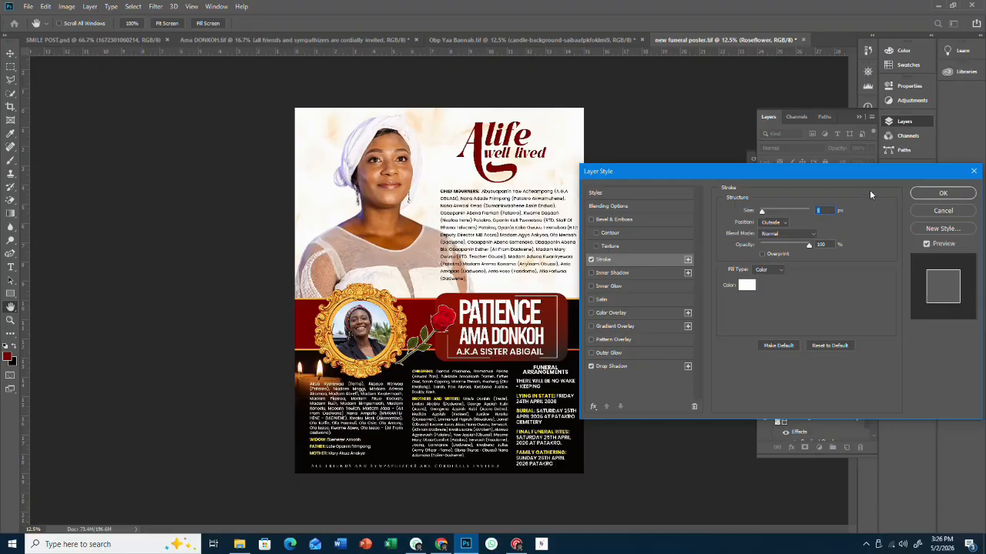
click(928, 194)
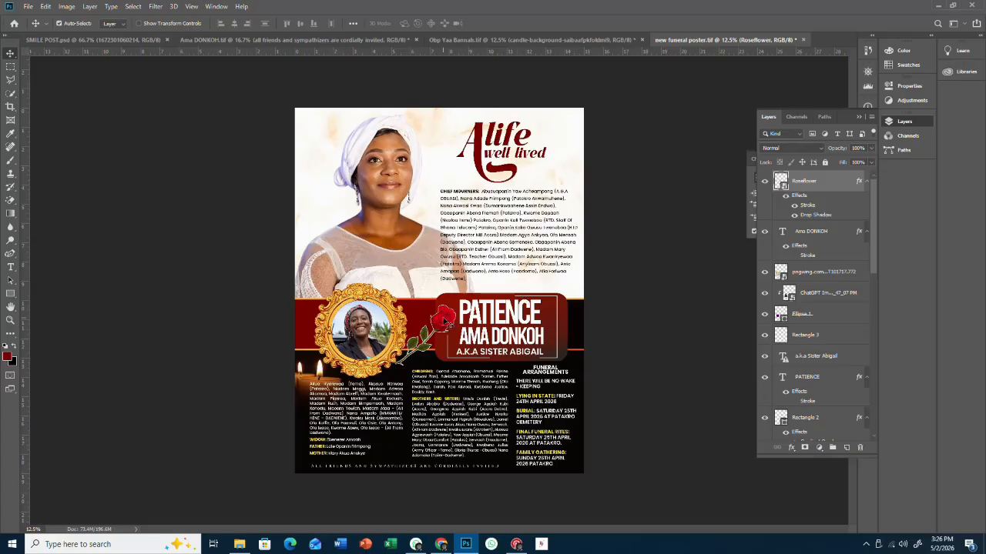
- Delete the Roseflower layer, save the poster with Ctrl+S, and scroll to review it
key(Delete)
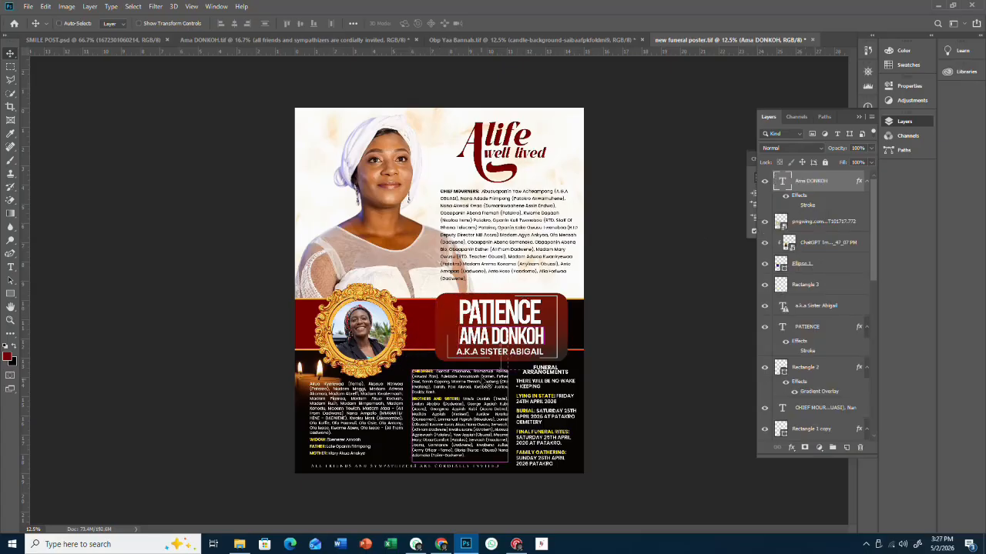
key(ctrl+s)
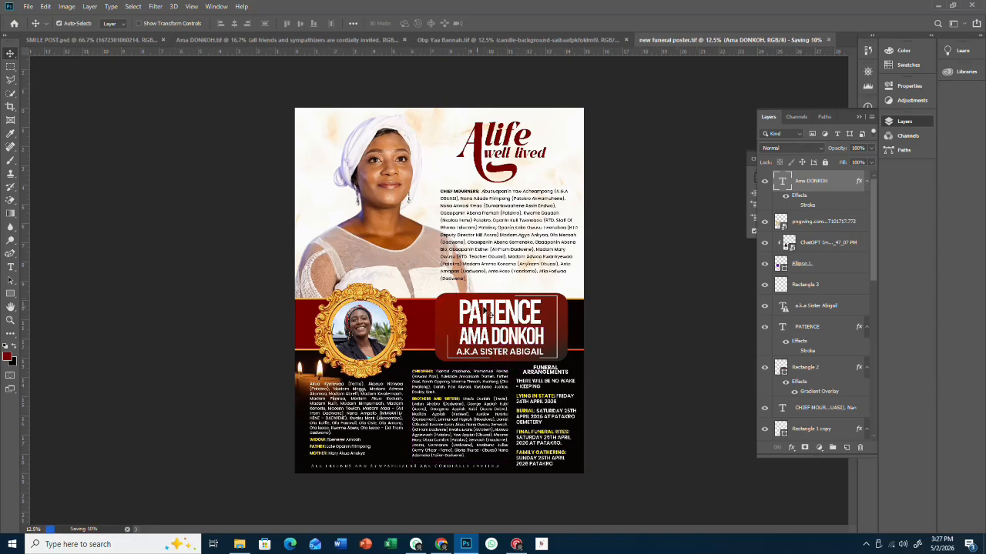
scroll(497, 273, up, 2)
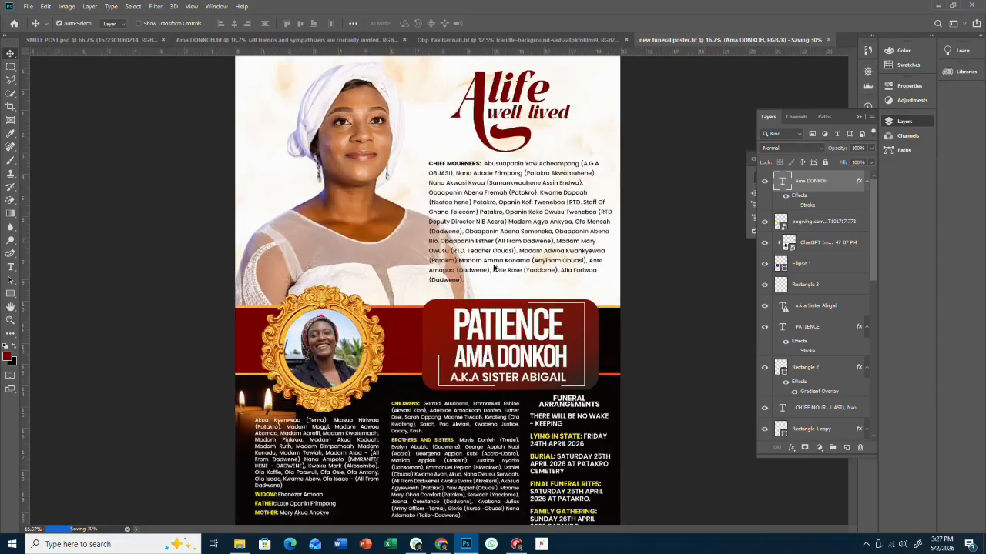
scroll(501, 262, up, 3)
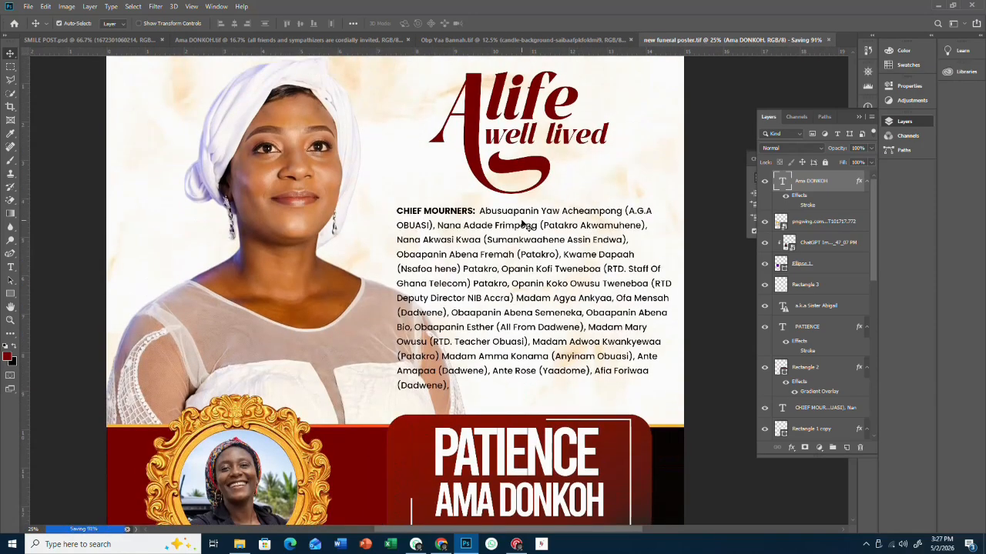
scroll(530, 230, down, 5)
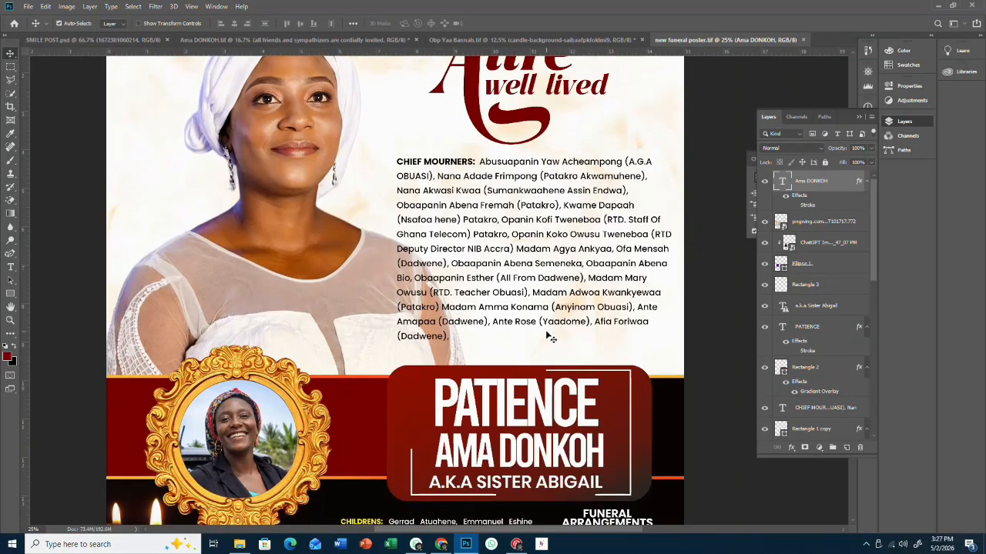
scroll(549, 365, down, 4)
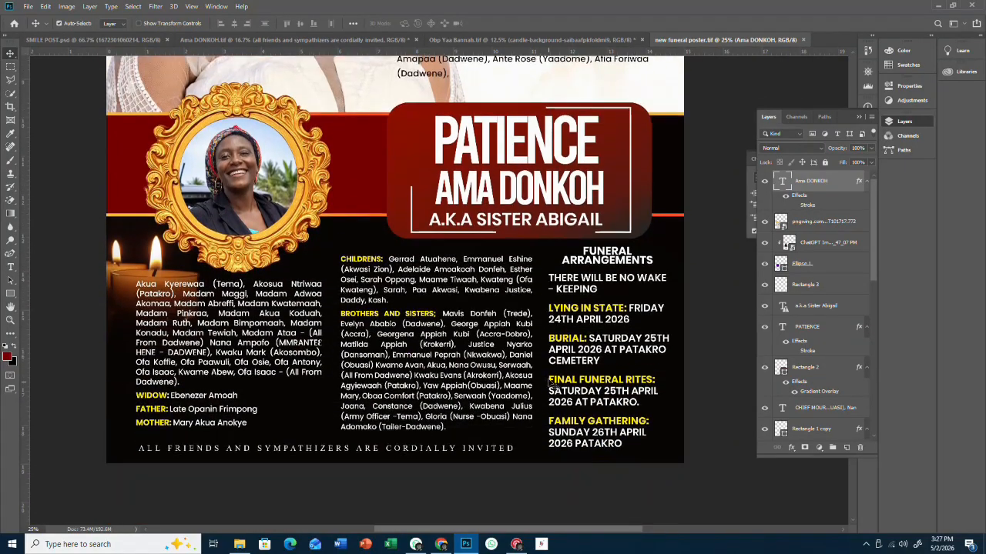
scroll(549, 377, down, 1)
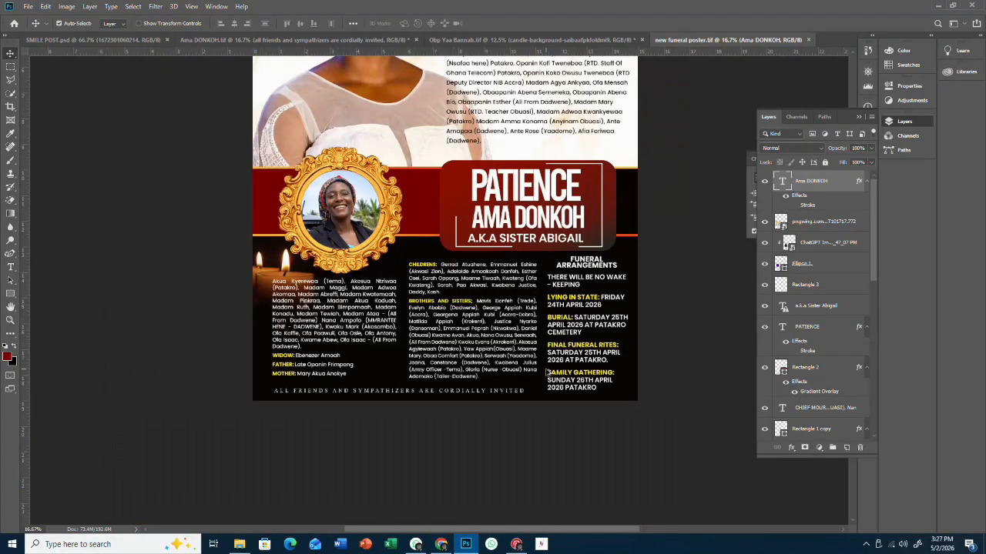
scroll(424, 380, up, 2)
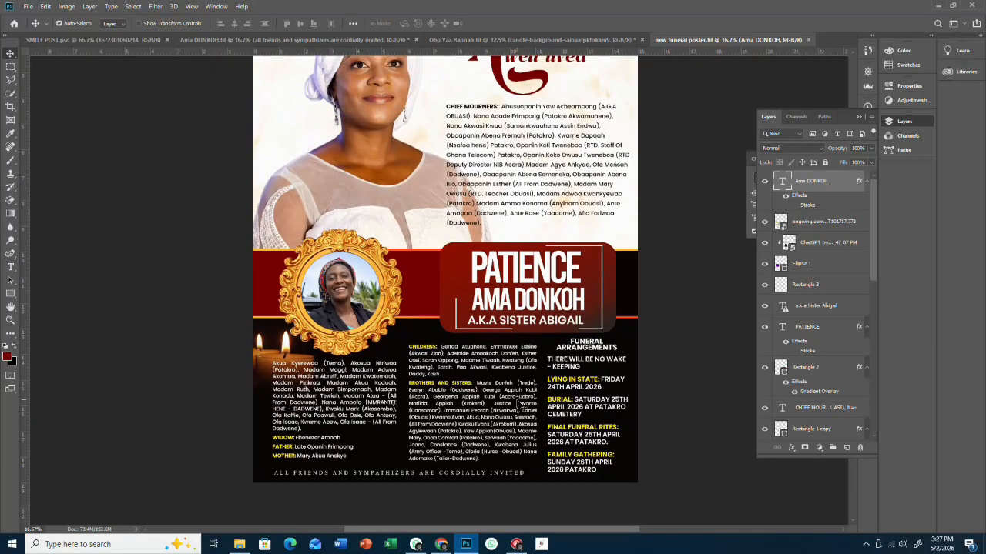
scroll(522, 405, up, 2)
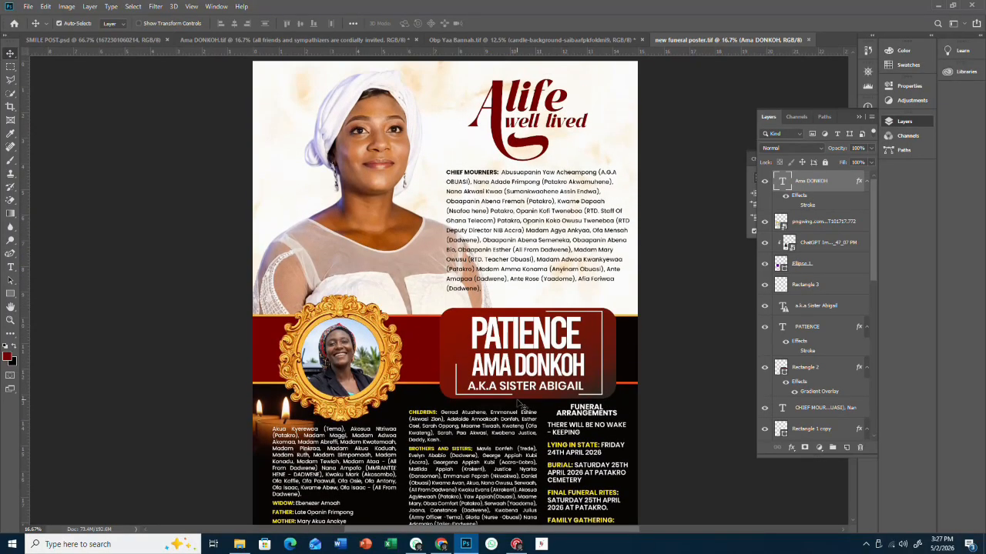
scroll(520, 405, down, 2)
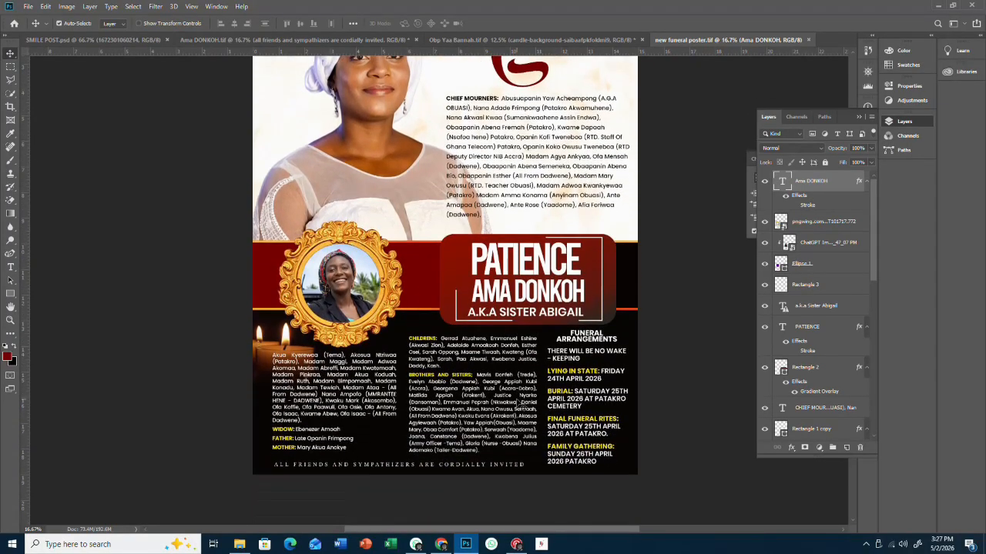
scroll(521, 404, up, 2)
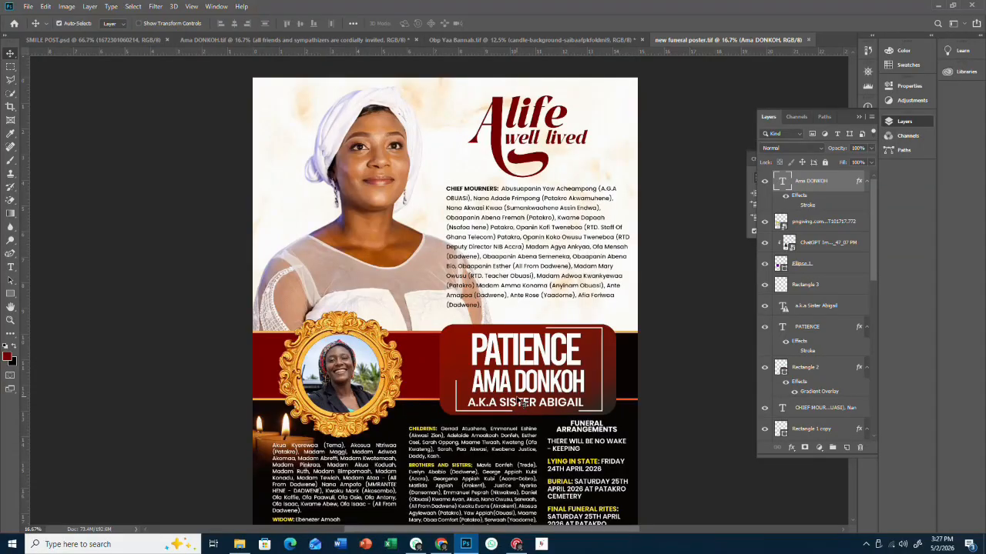
scroll(522, 403, up, 1)
scroll(523, 402, down, 2)
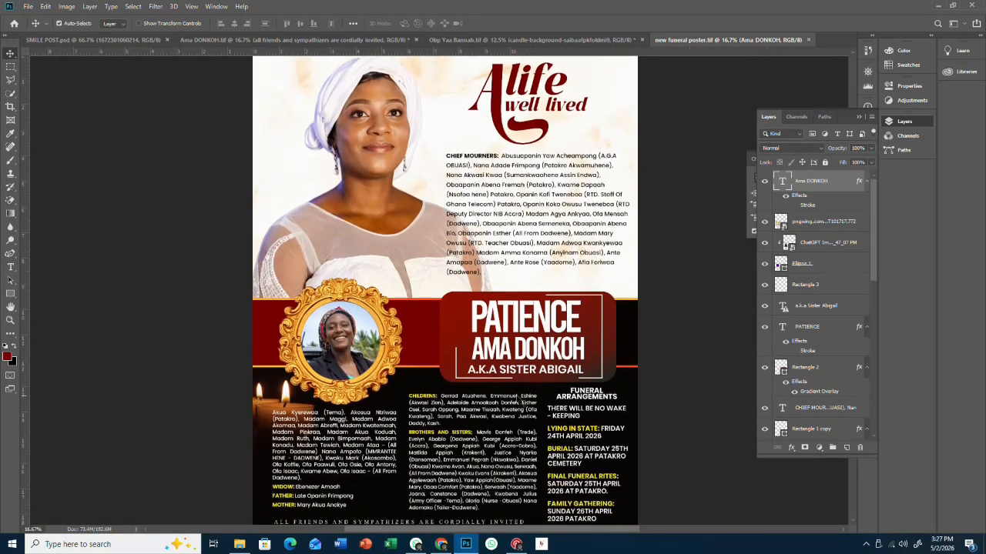
scroll(522, 403, down, 1)
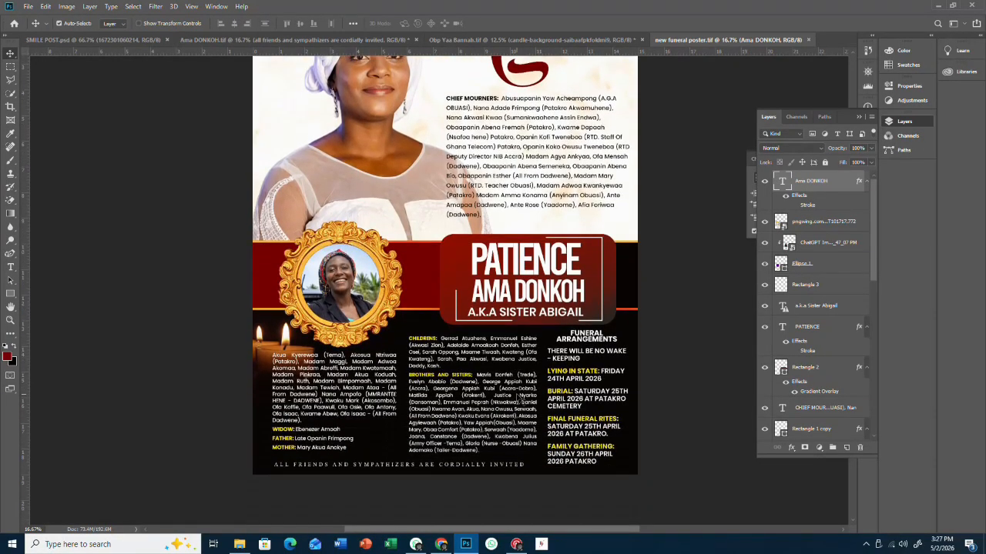